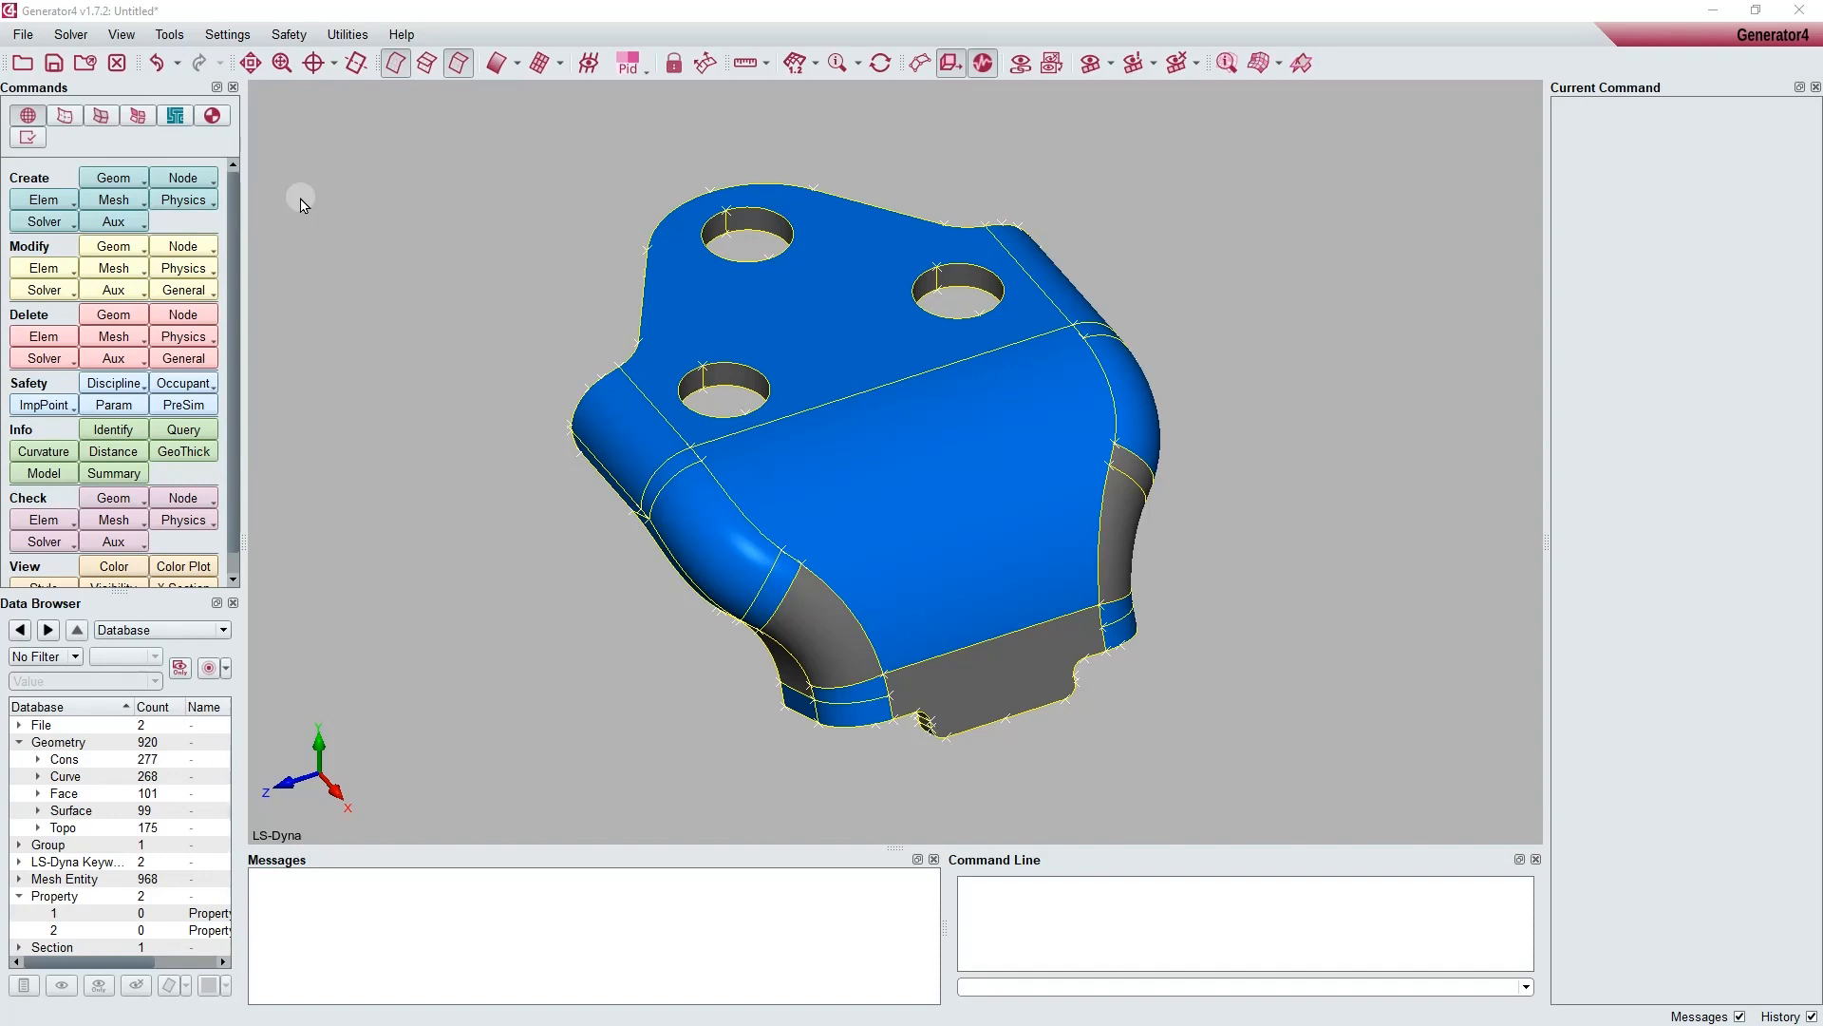
{"action": "left_click", "coordinate": [30, 117]}
{"action": "left_click", "coordinate": [113, 177]}
{"action": "mouse_move", "coordinate": [128, 289]}
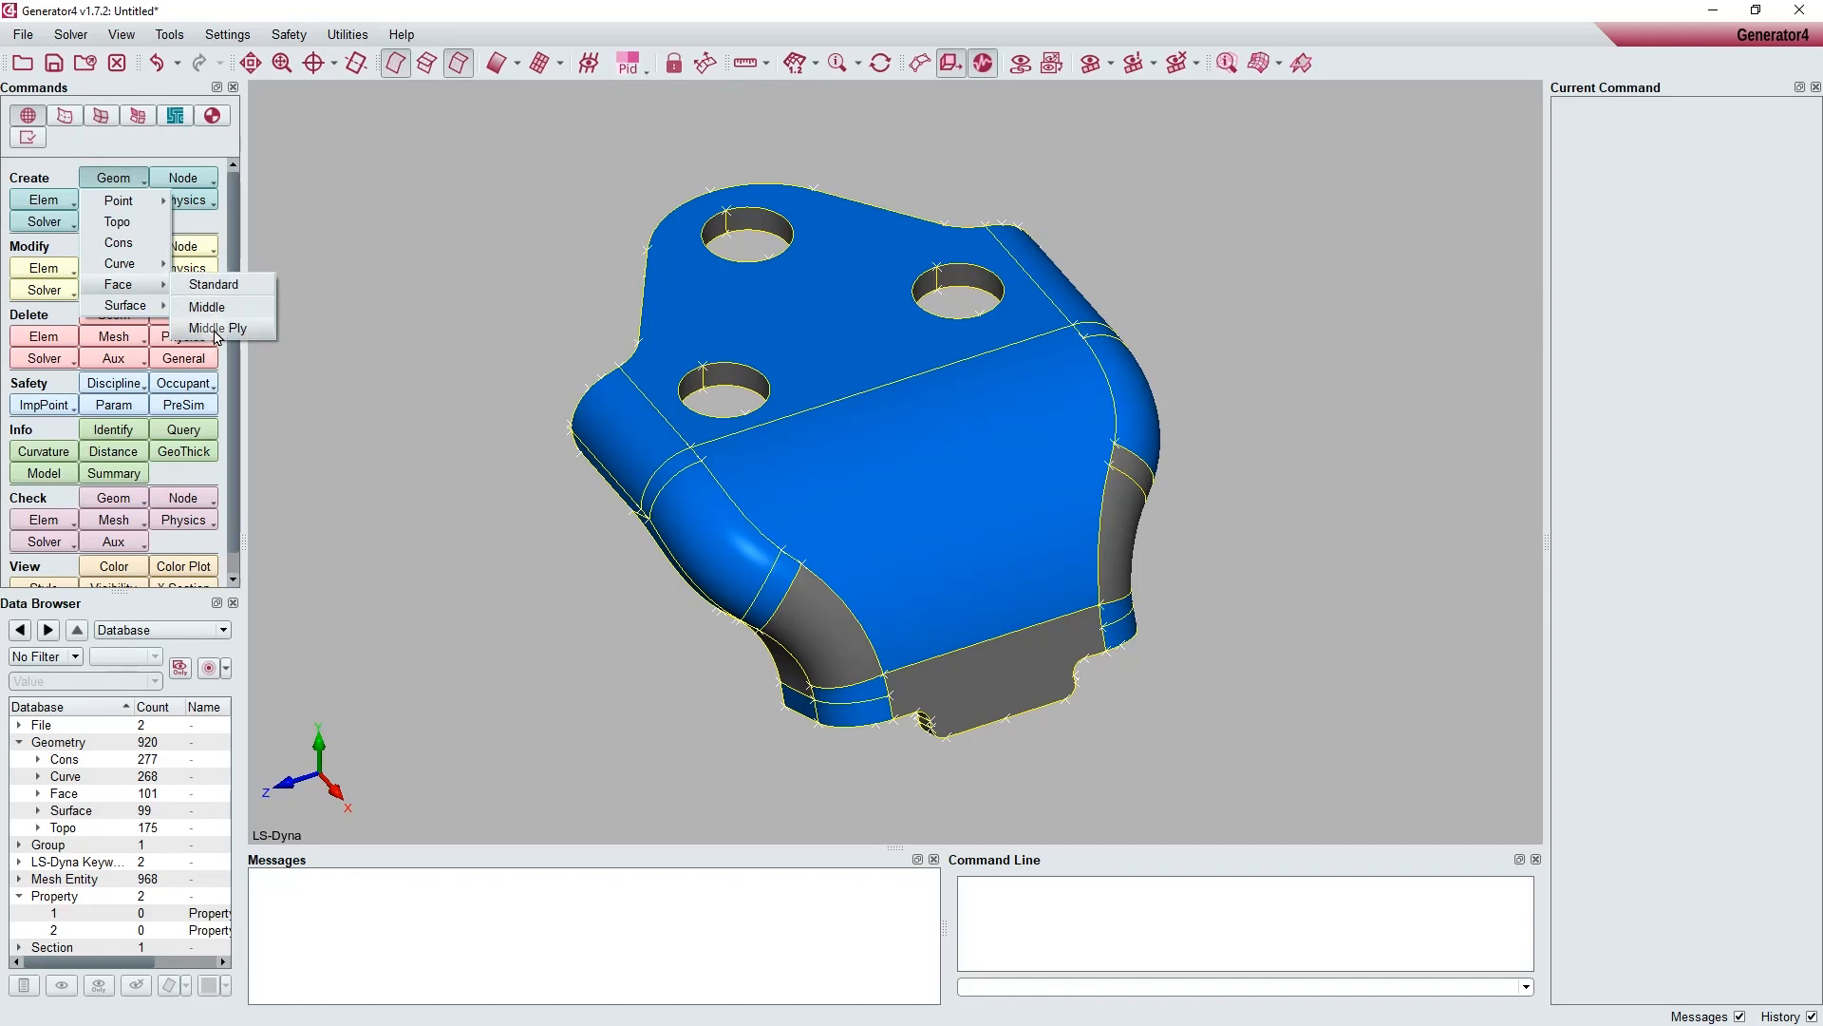
{"action": "left_click", "coordinate": [428, 339]}
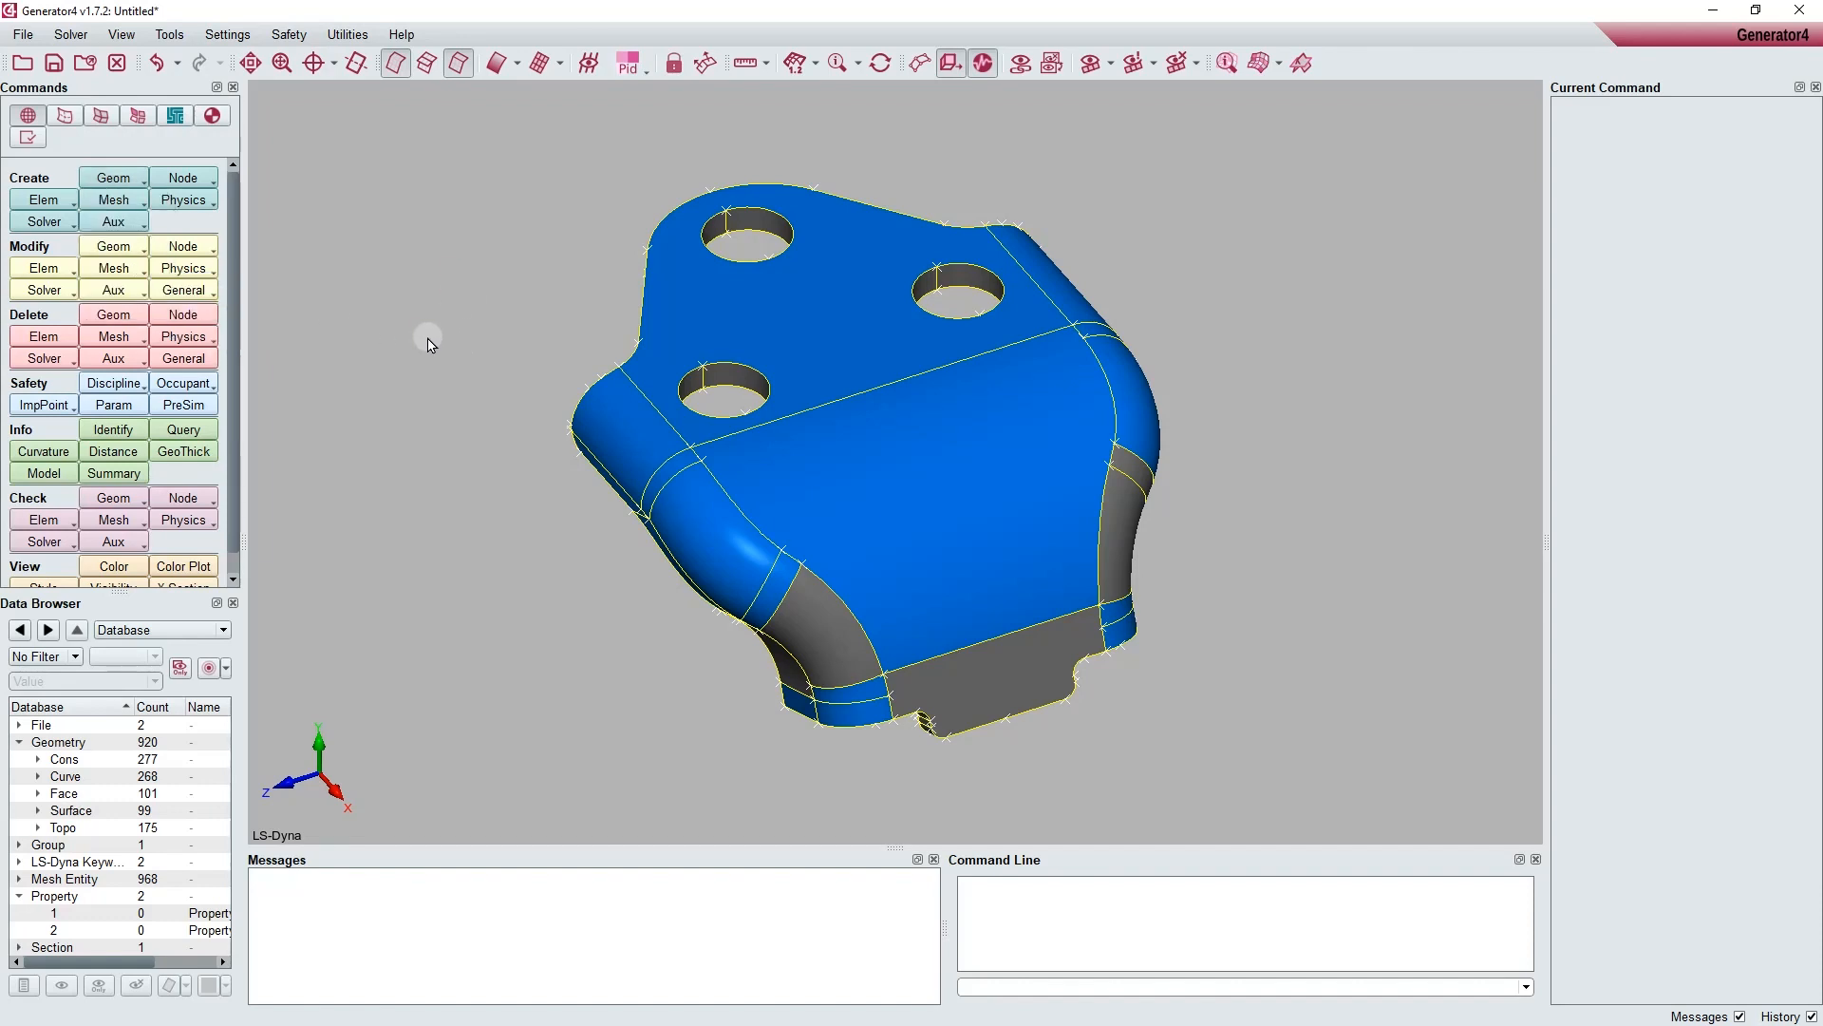
Step: Start the Middle Ply face creation command with the sides assigned manually
{"action": "left_click", "coordinate": [66, 117]}
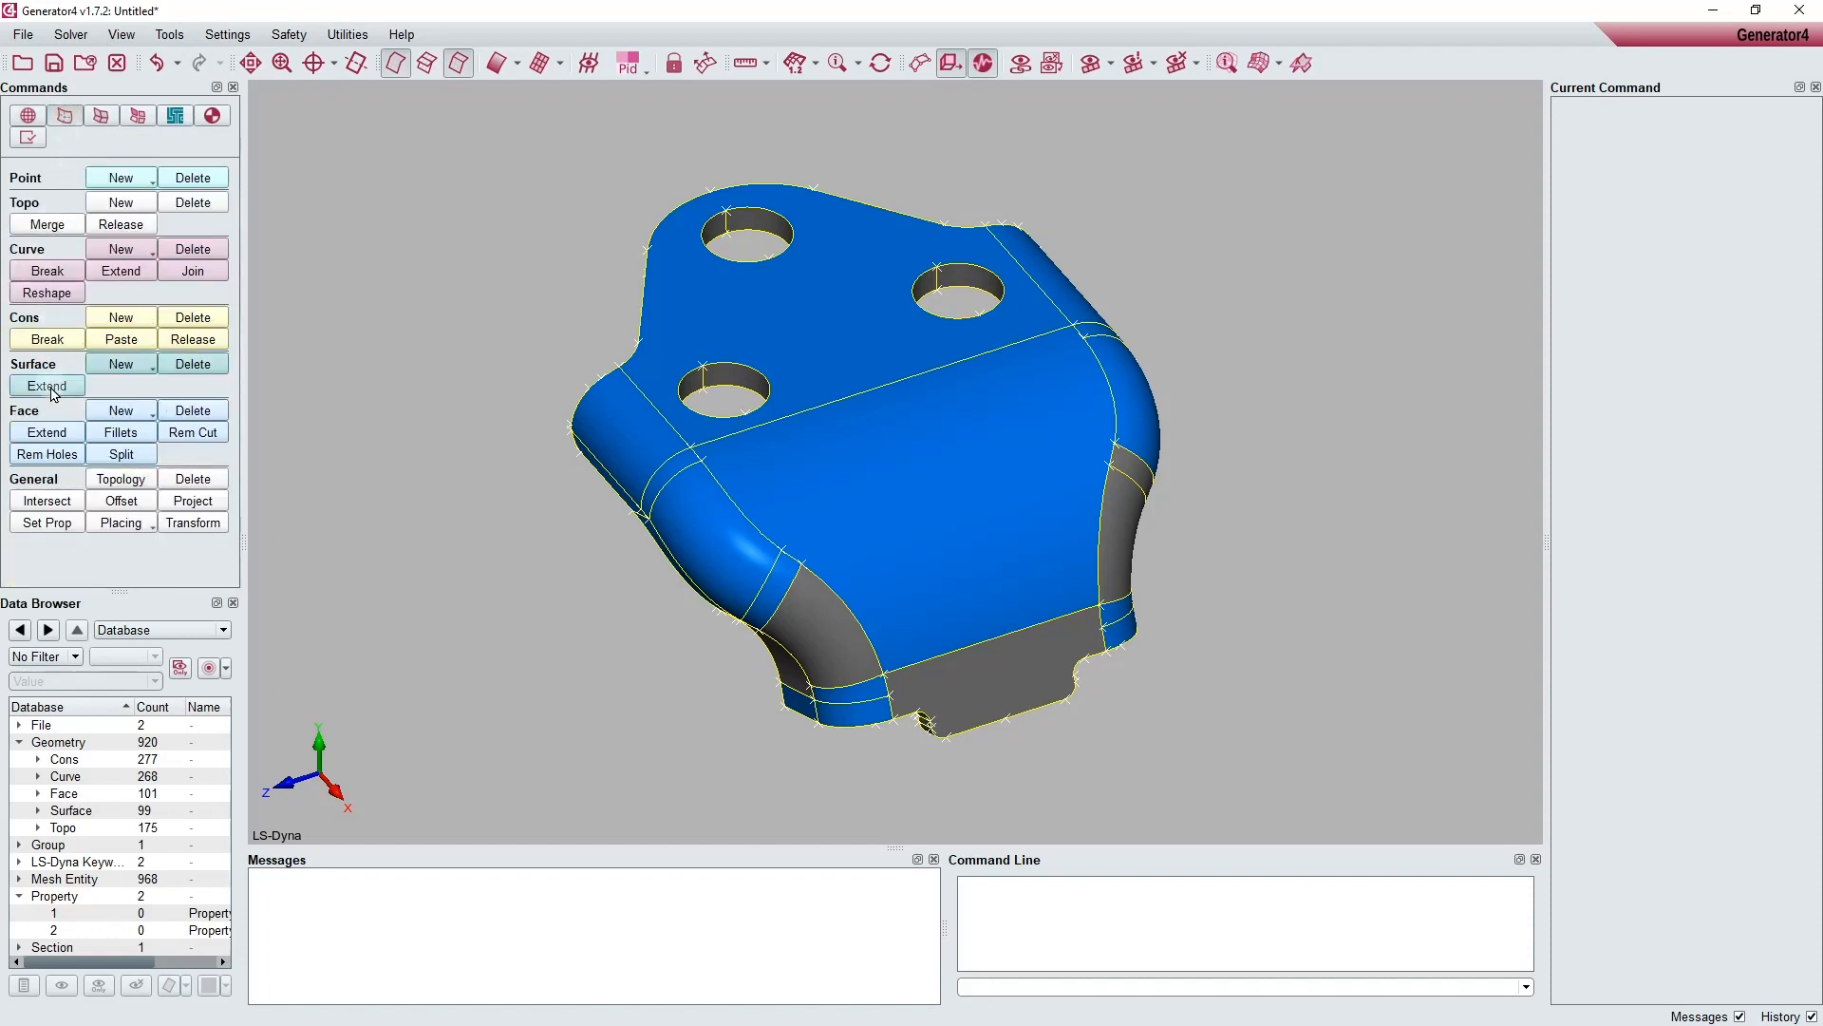
{"action": "left_click", "coordinate": [114, 411]}
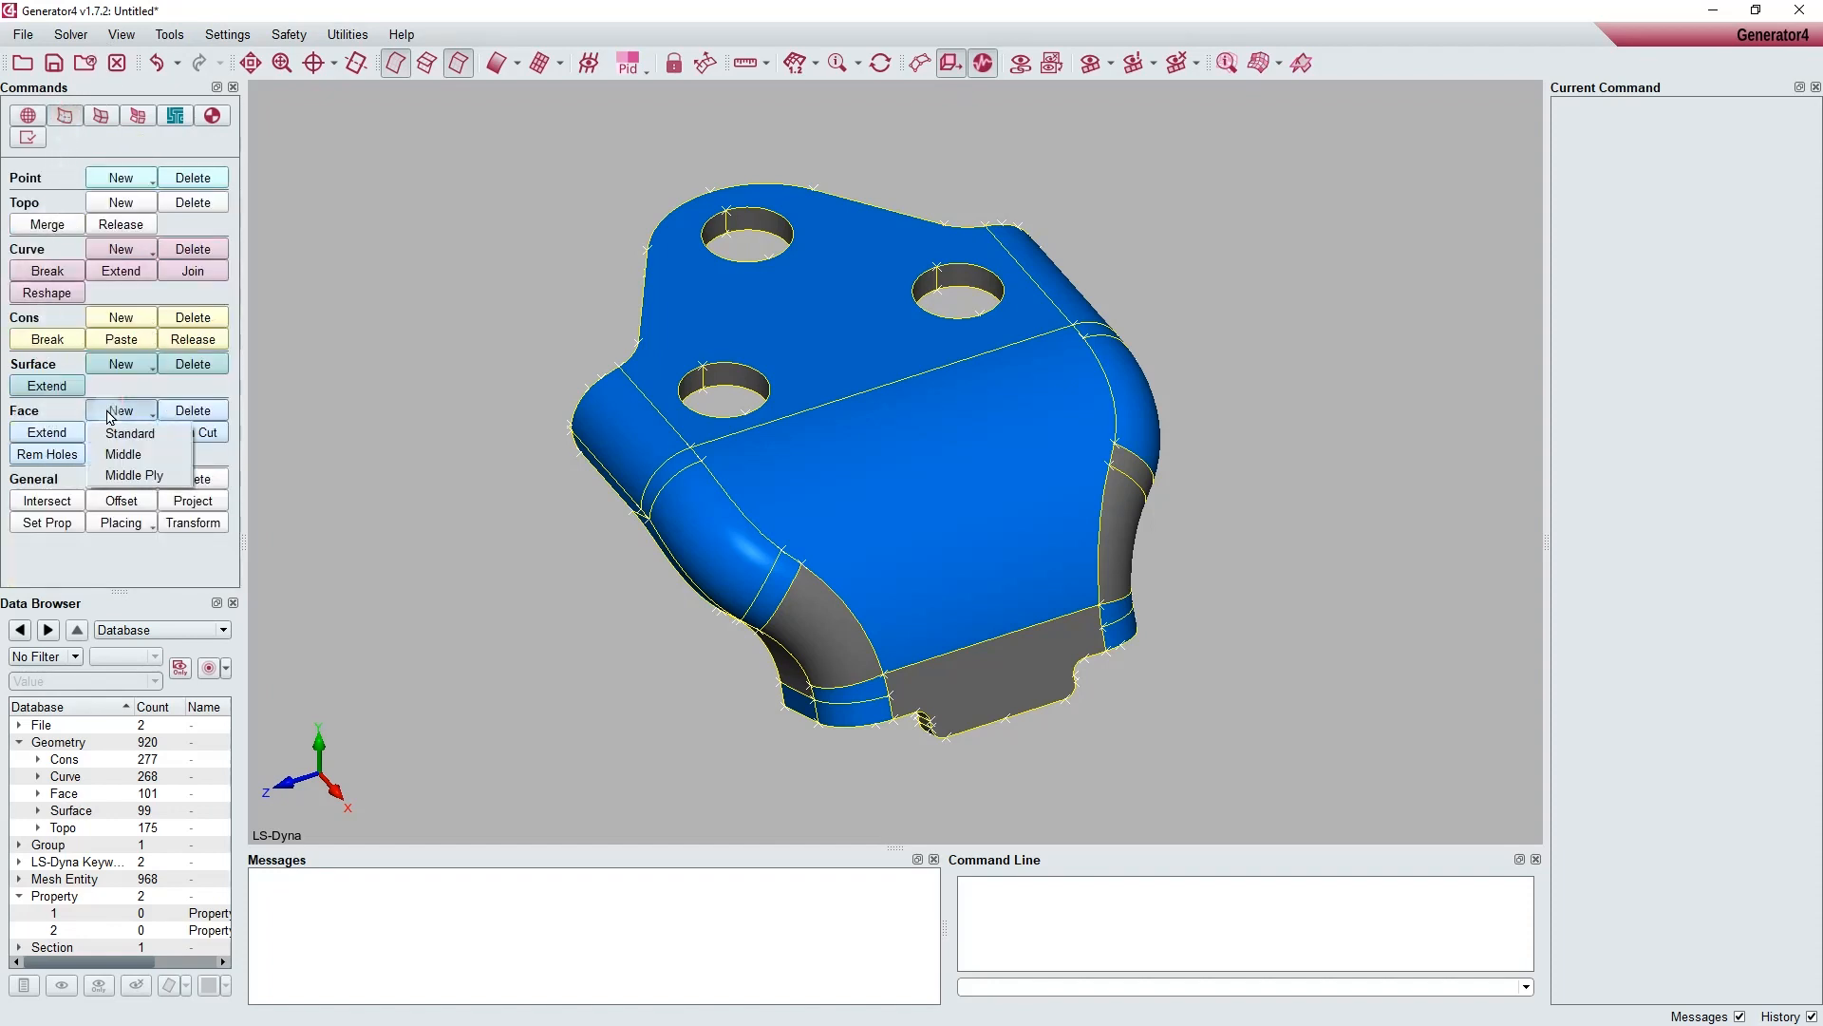
{"action": "left_click", "coordinate": [111, 476]}
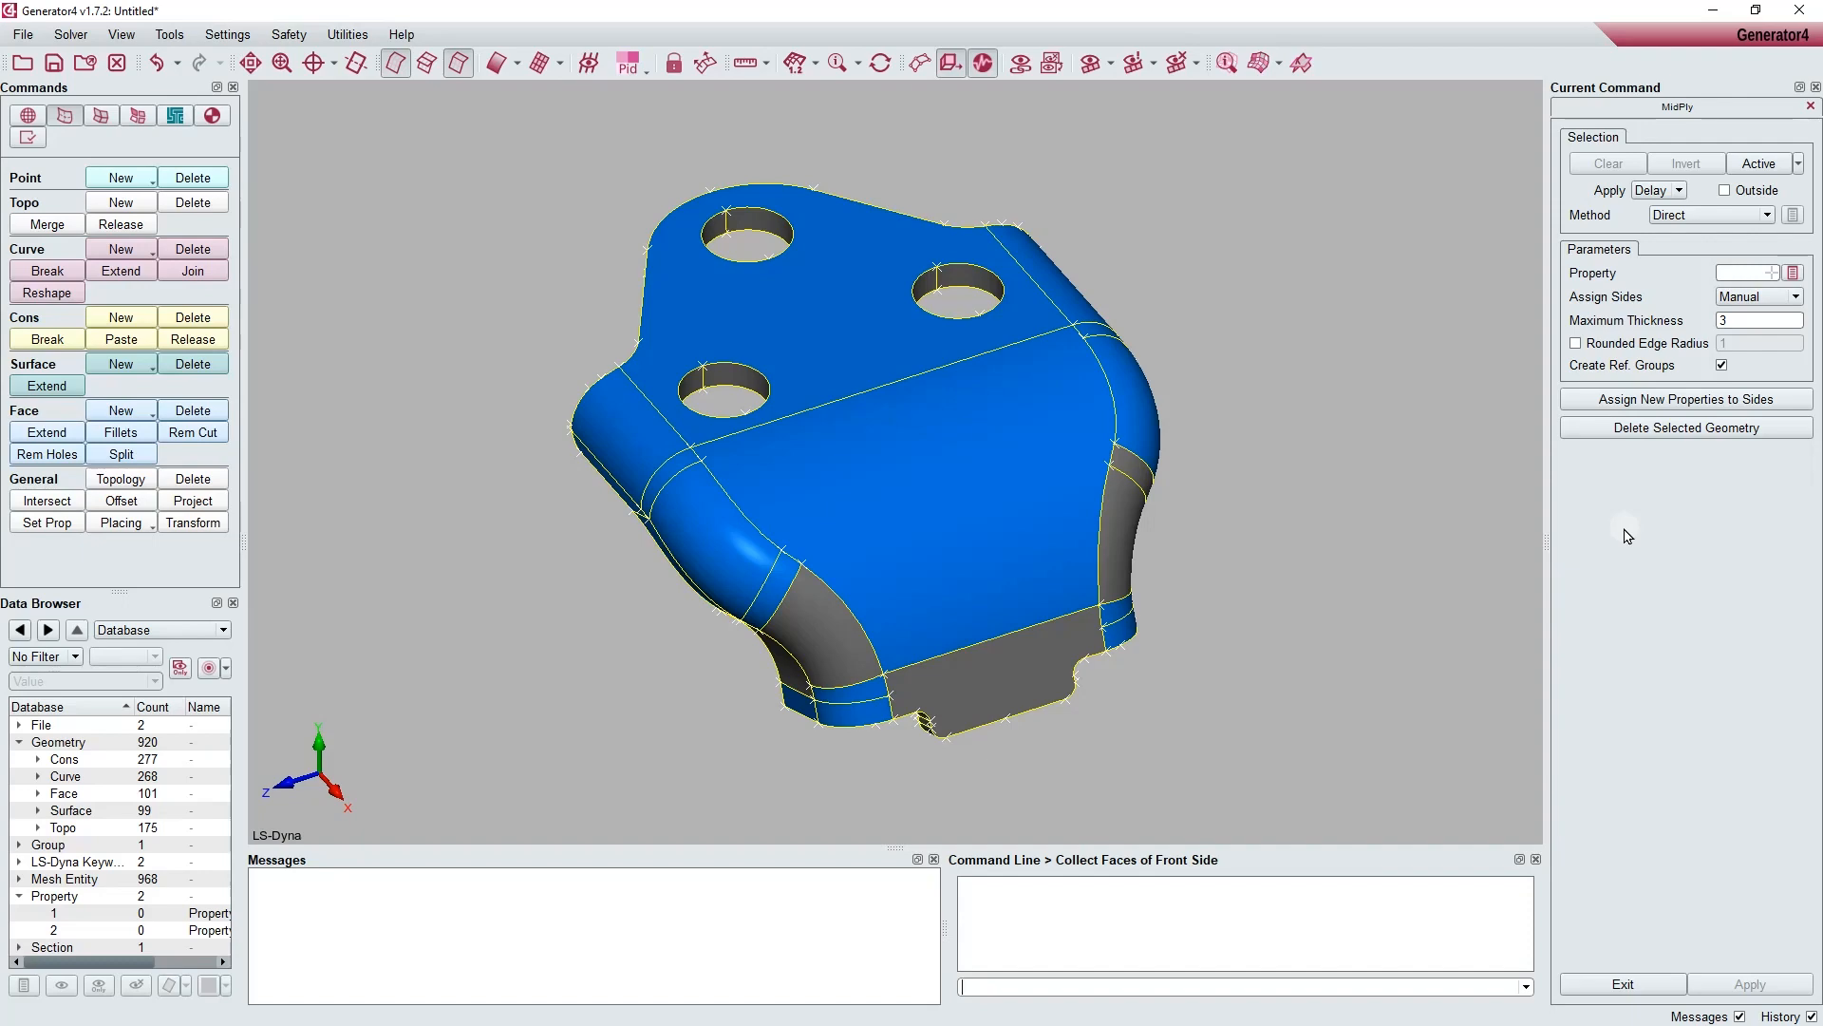
{"action": "middle_click_drag", "start_coordinate": [970, 495], "coordinate": [1245, 368]}
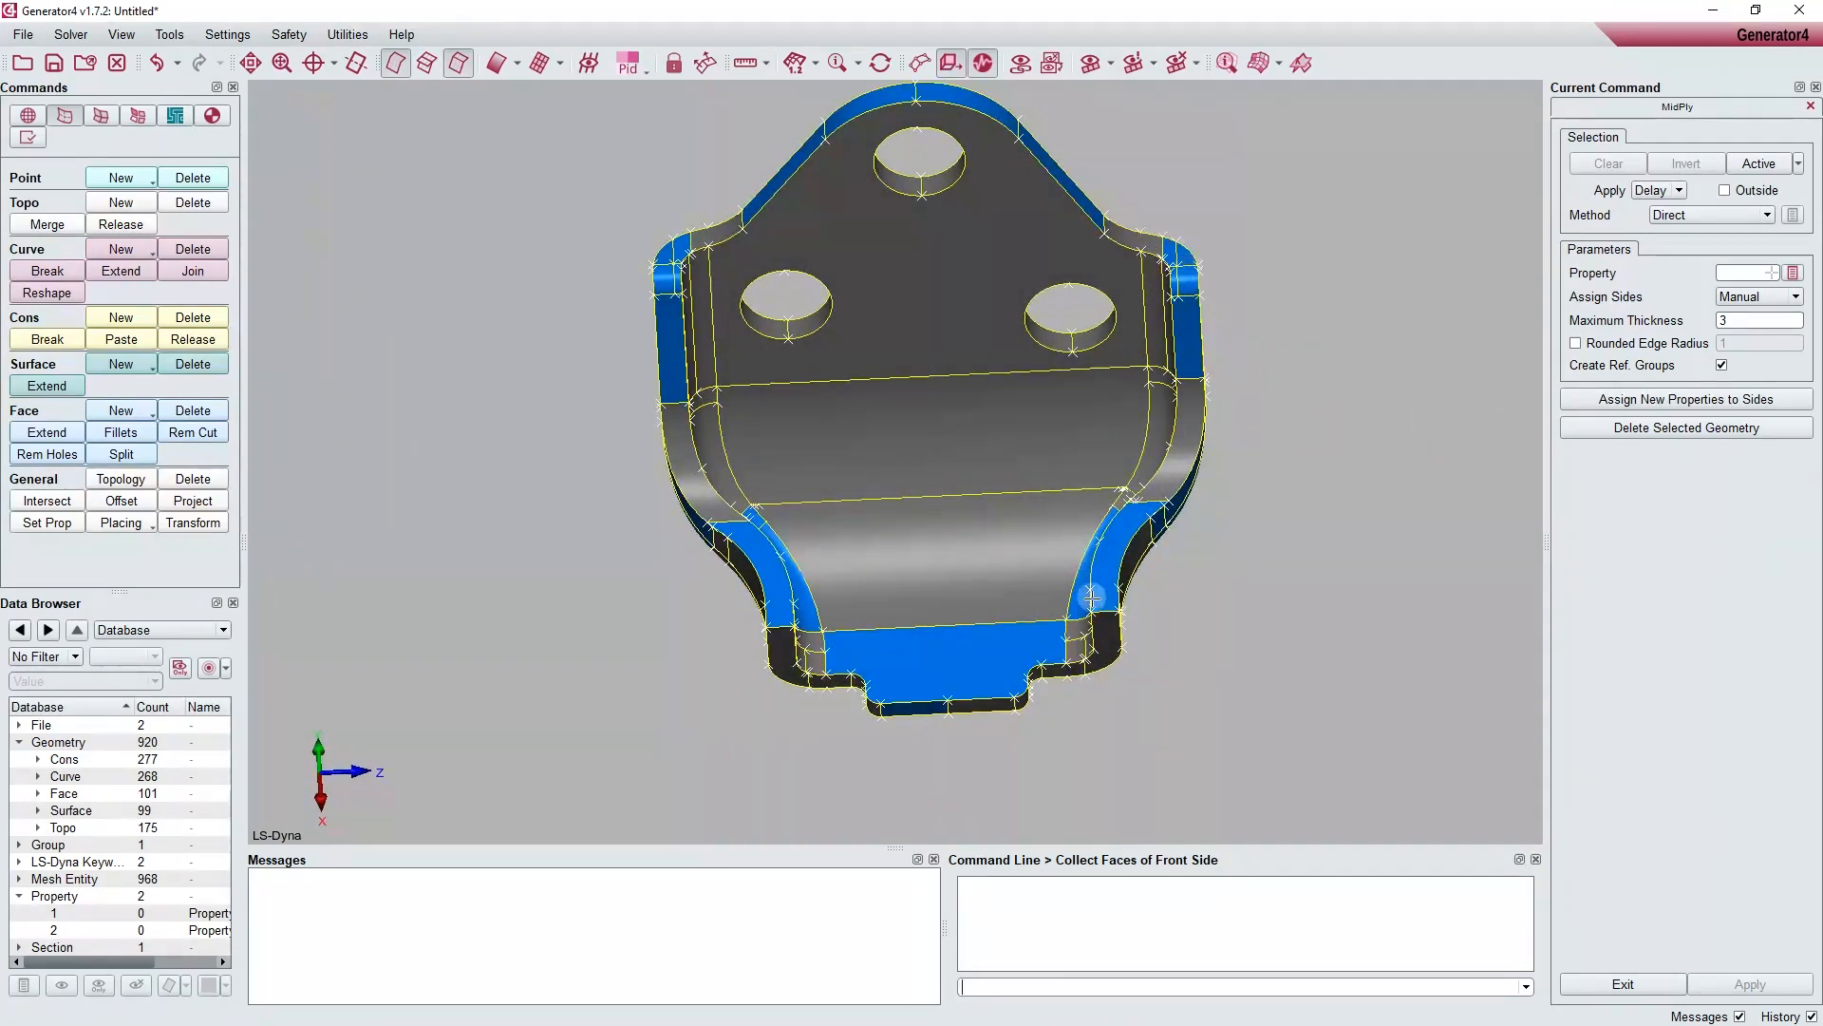
{"action": "left_click_drag", "start_coordinate": [1194, 427], "coordinate": [688, 551], "text": "ctrl"}
{"action": "left_click_drag", "start_coordinate": [947, 492], "coordinate": [736, 443], "text": "ctrl"}
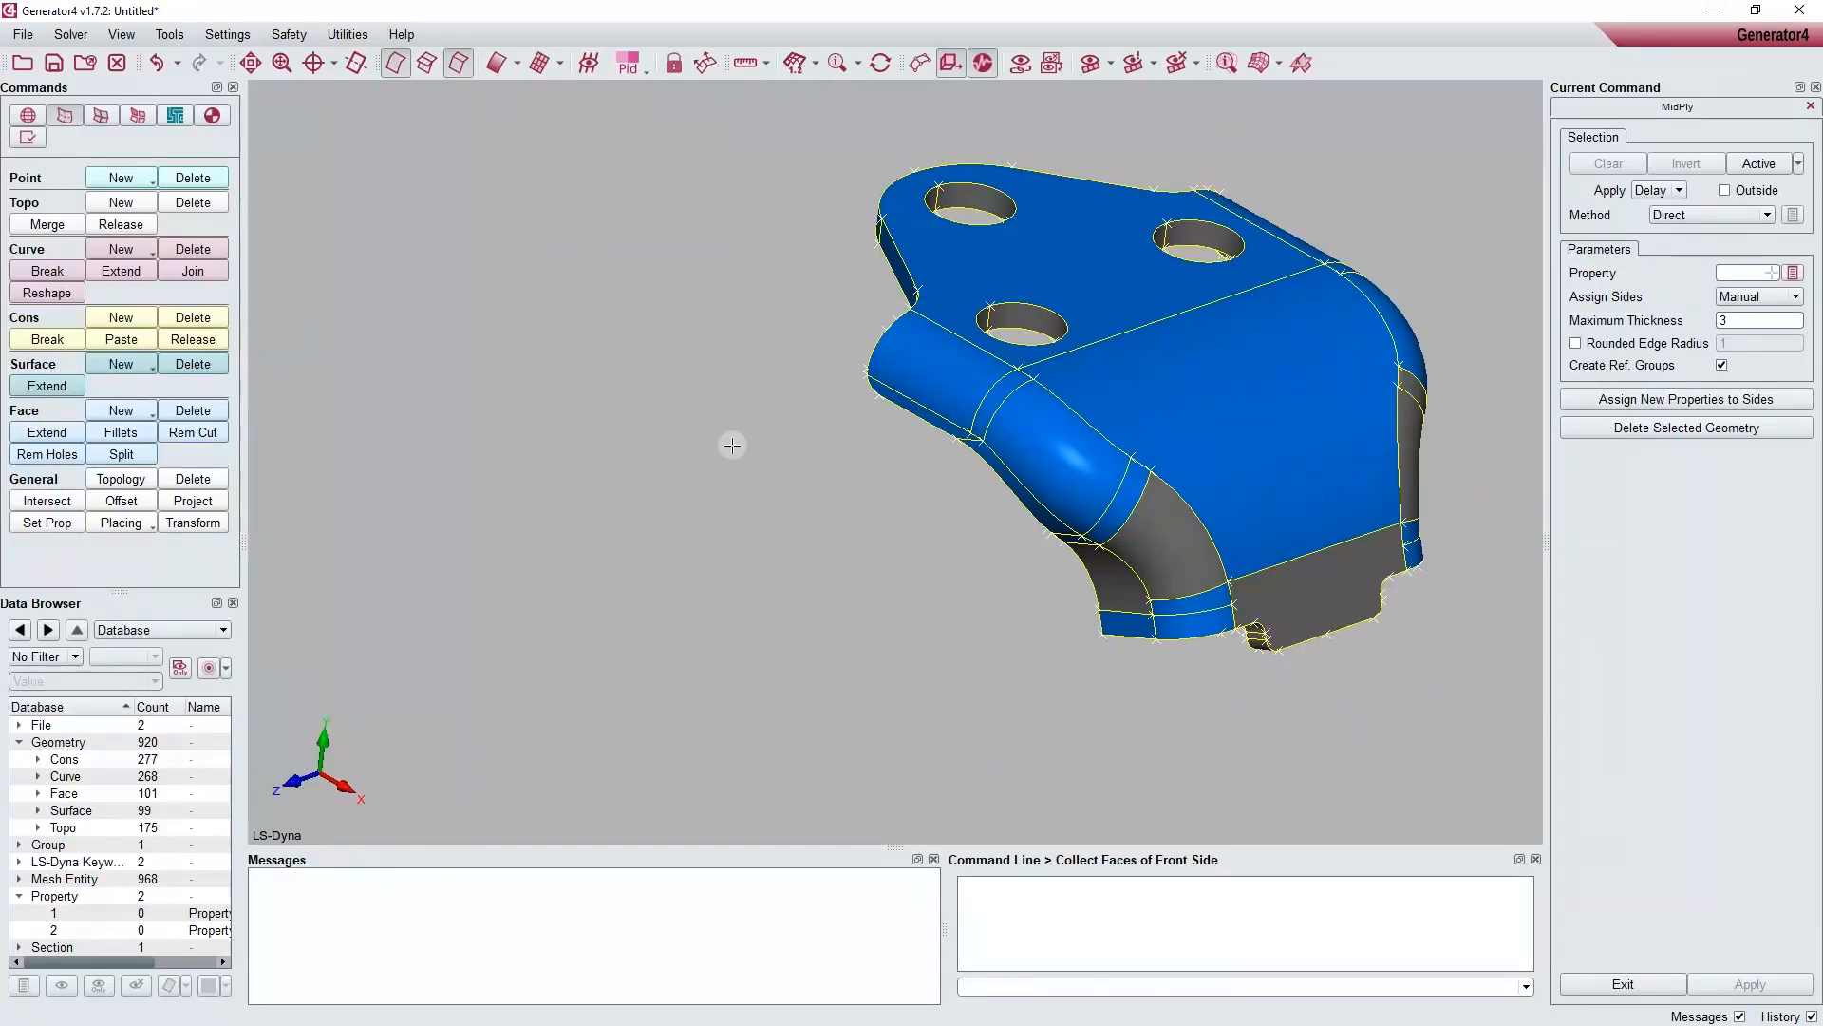
{"action": "left_click", "coordinate": [1784, 297]}
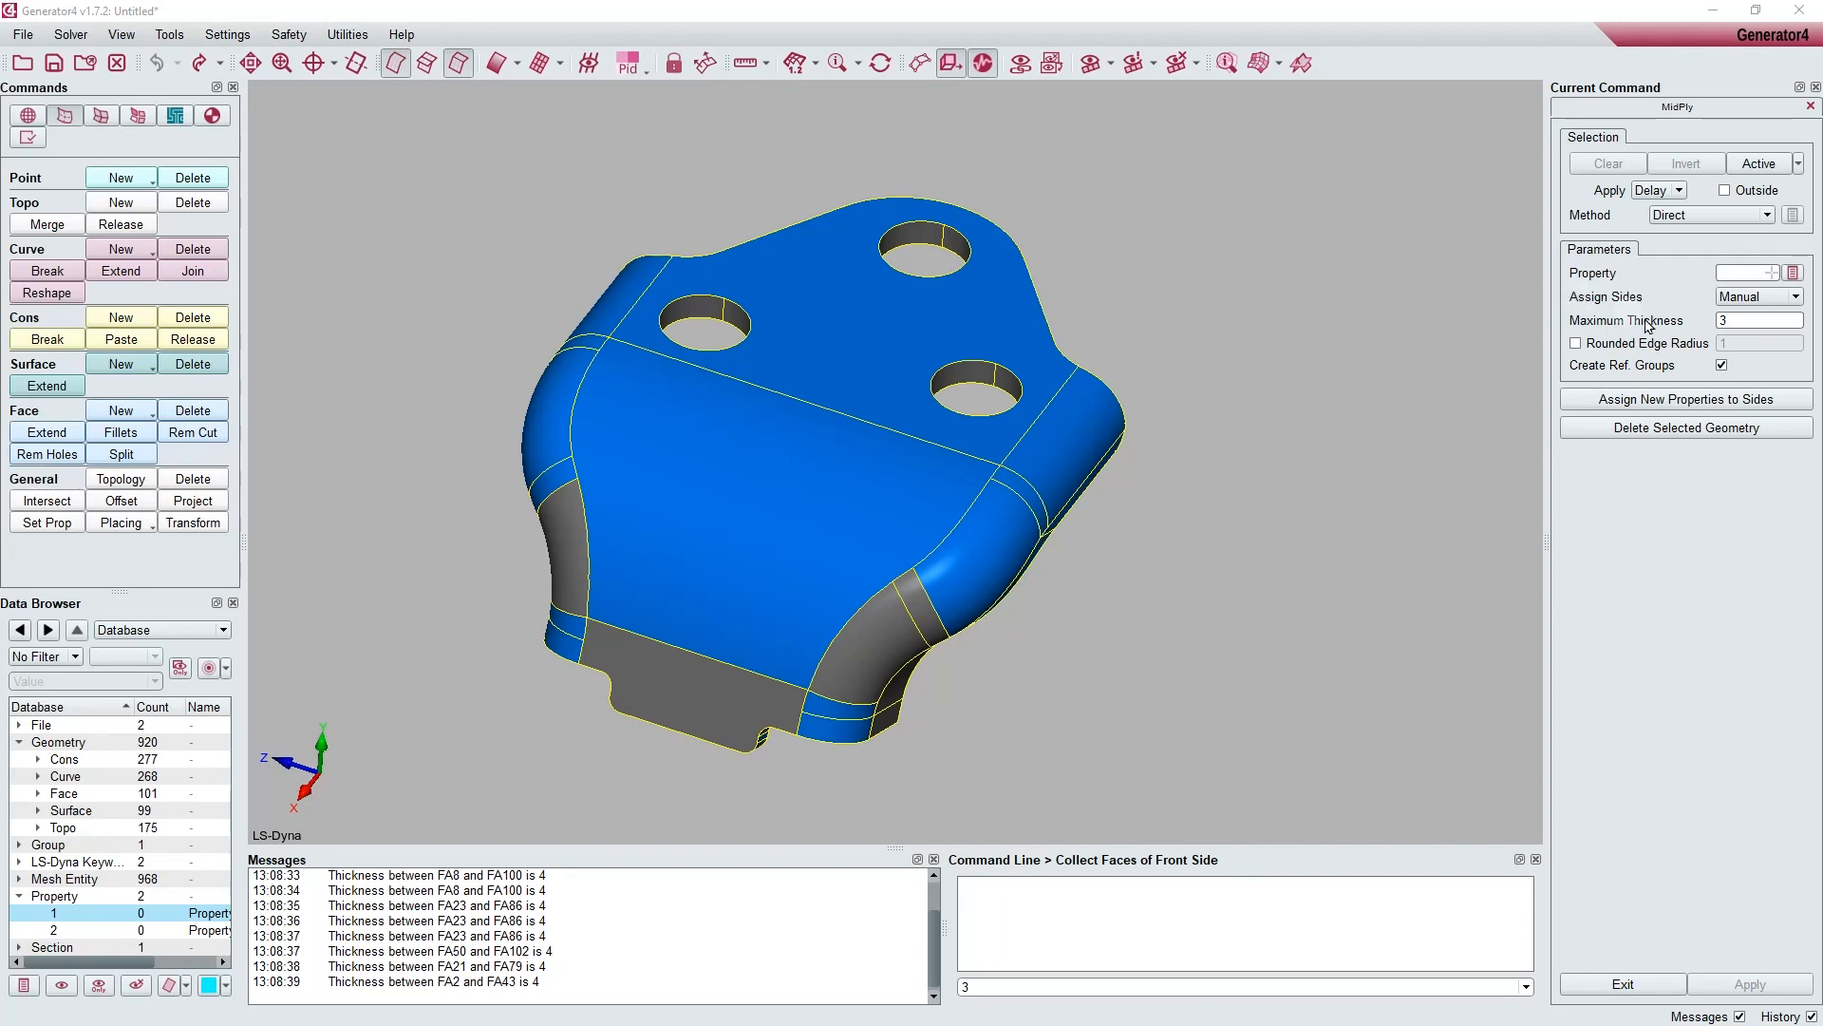
{"action": "left_click", "coordinate": [1757, 296]}
{"action": "left_click", "coordinate": [1743, 300]}
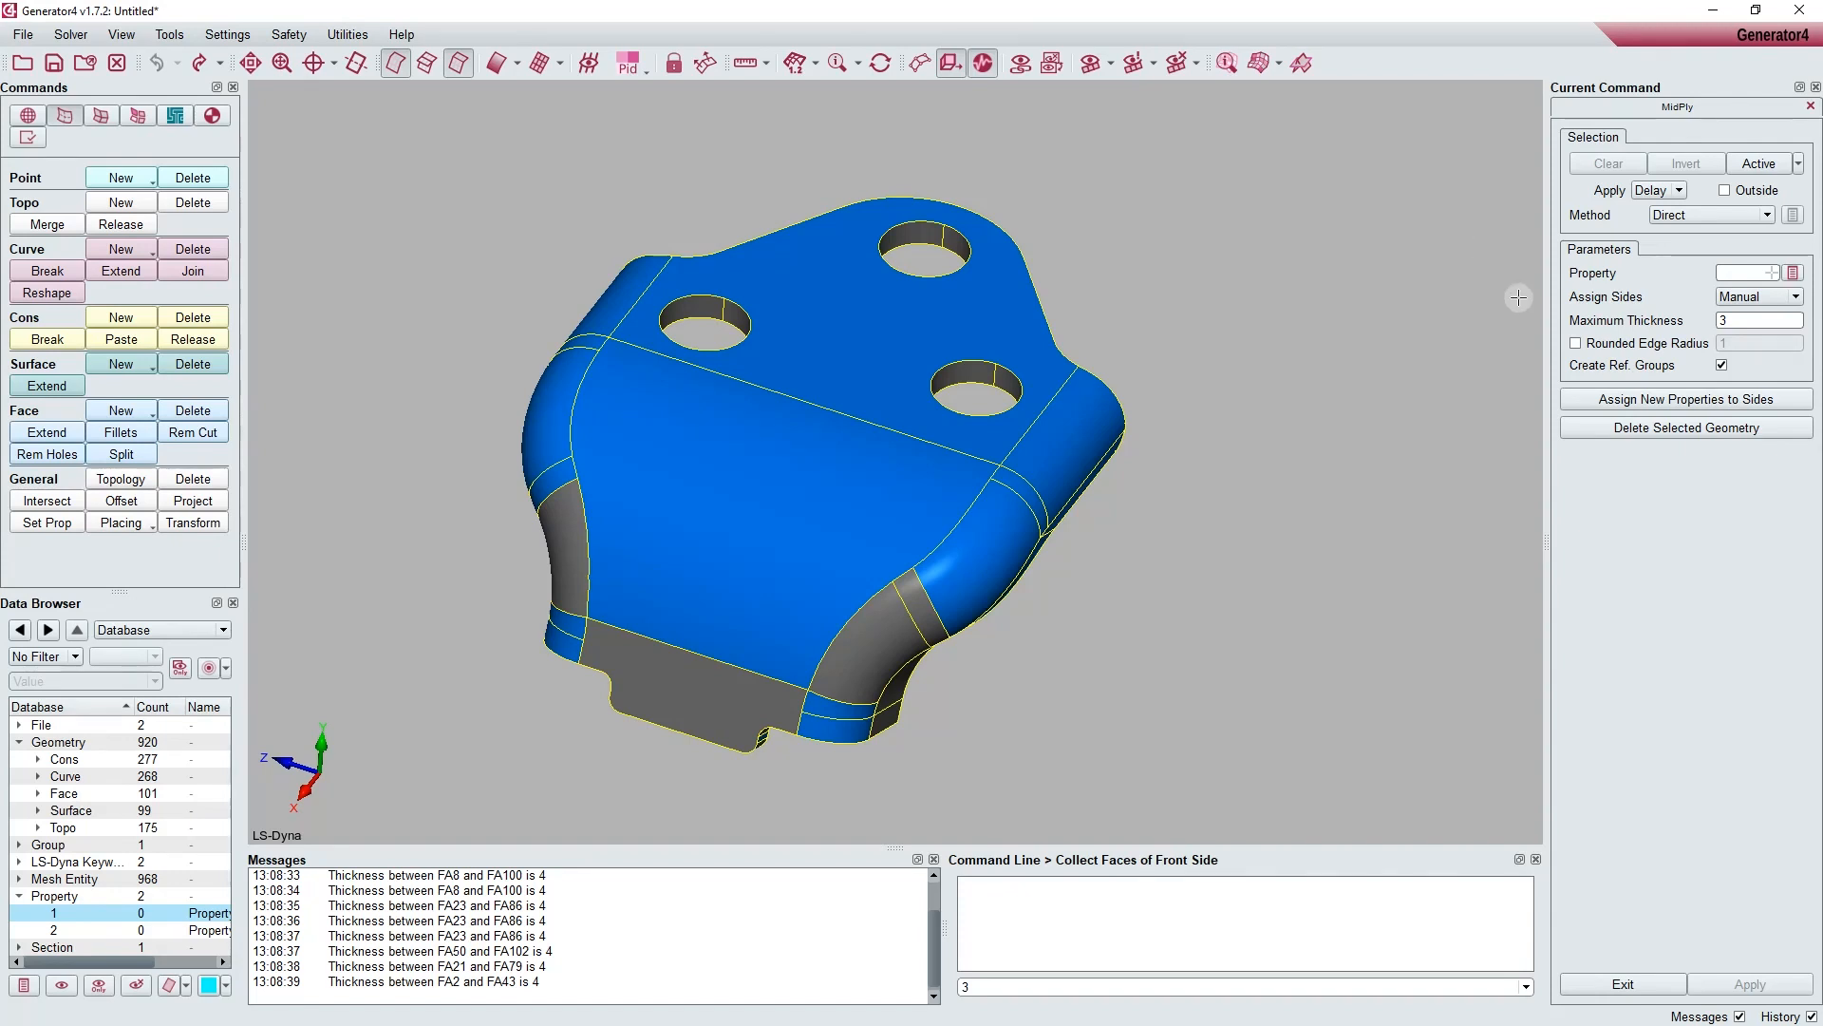
Step: Measure the geometry thickness at several points spread over the bracket's flat, bent and rounded outer faces
{"action": "left_click", "coordinate": [1728, 321]}
{"action": "left_click_drag", "start_coordinate": [1729, 321], "coordinate": [1713, 323]}
{"action": "left_click", "coordinate": [30, 139]}
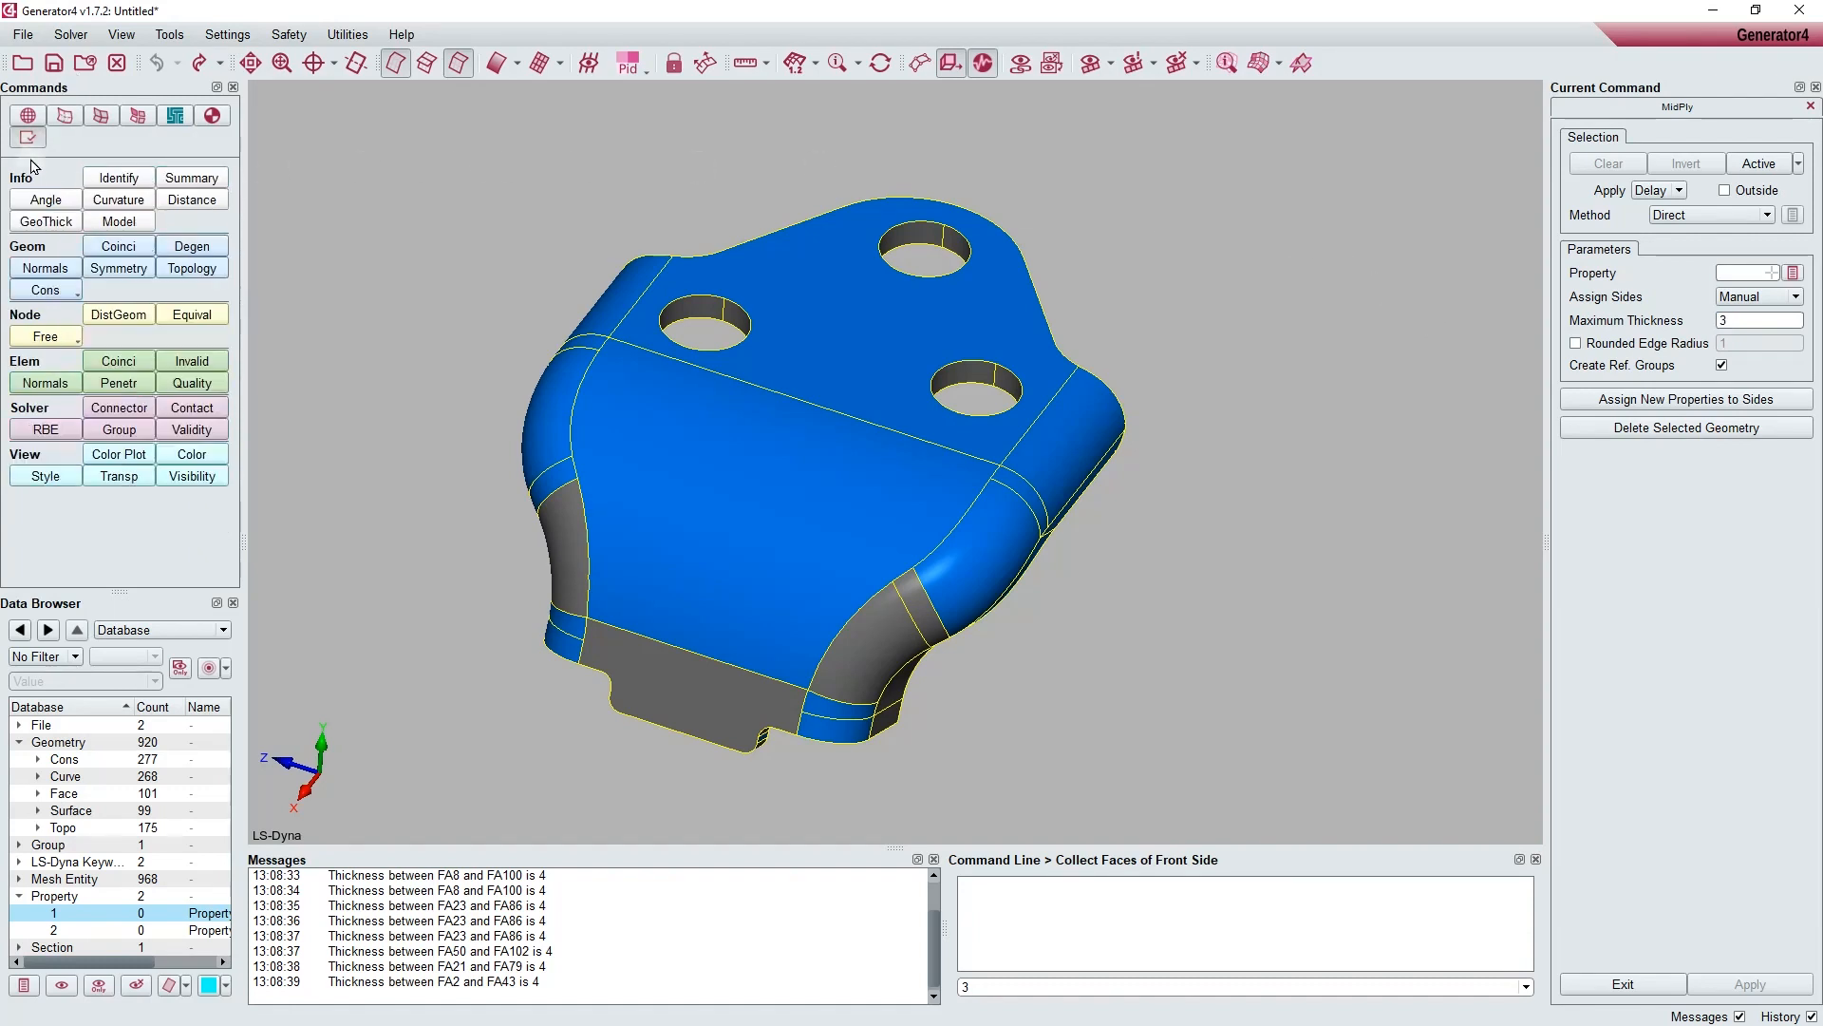
{"action": "left_click", "coordinate": [39, 224]}
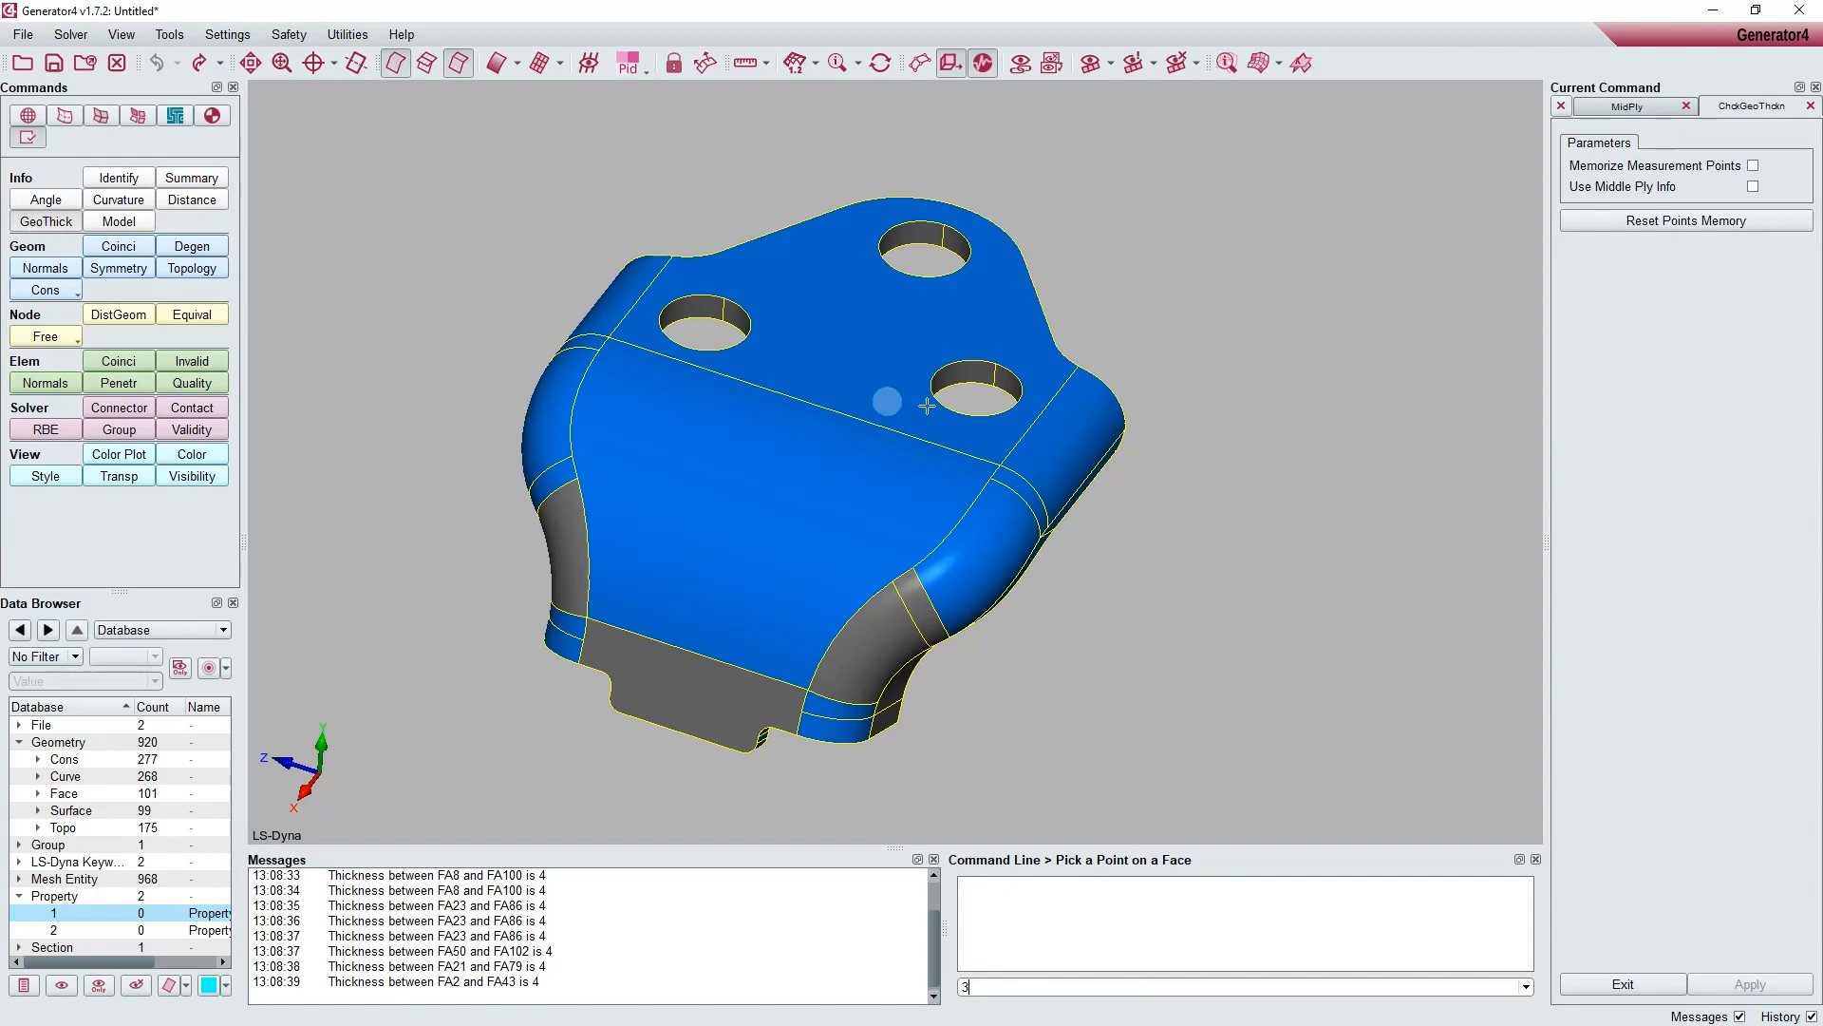
{"action": "left_click", "coordinate": [900, 539]}
{"action": "left_click", "coordinate": [801, 472]}
{"action": "left_click", "coordinate": [855, 377]}
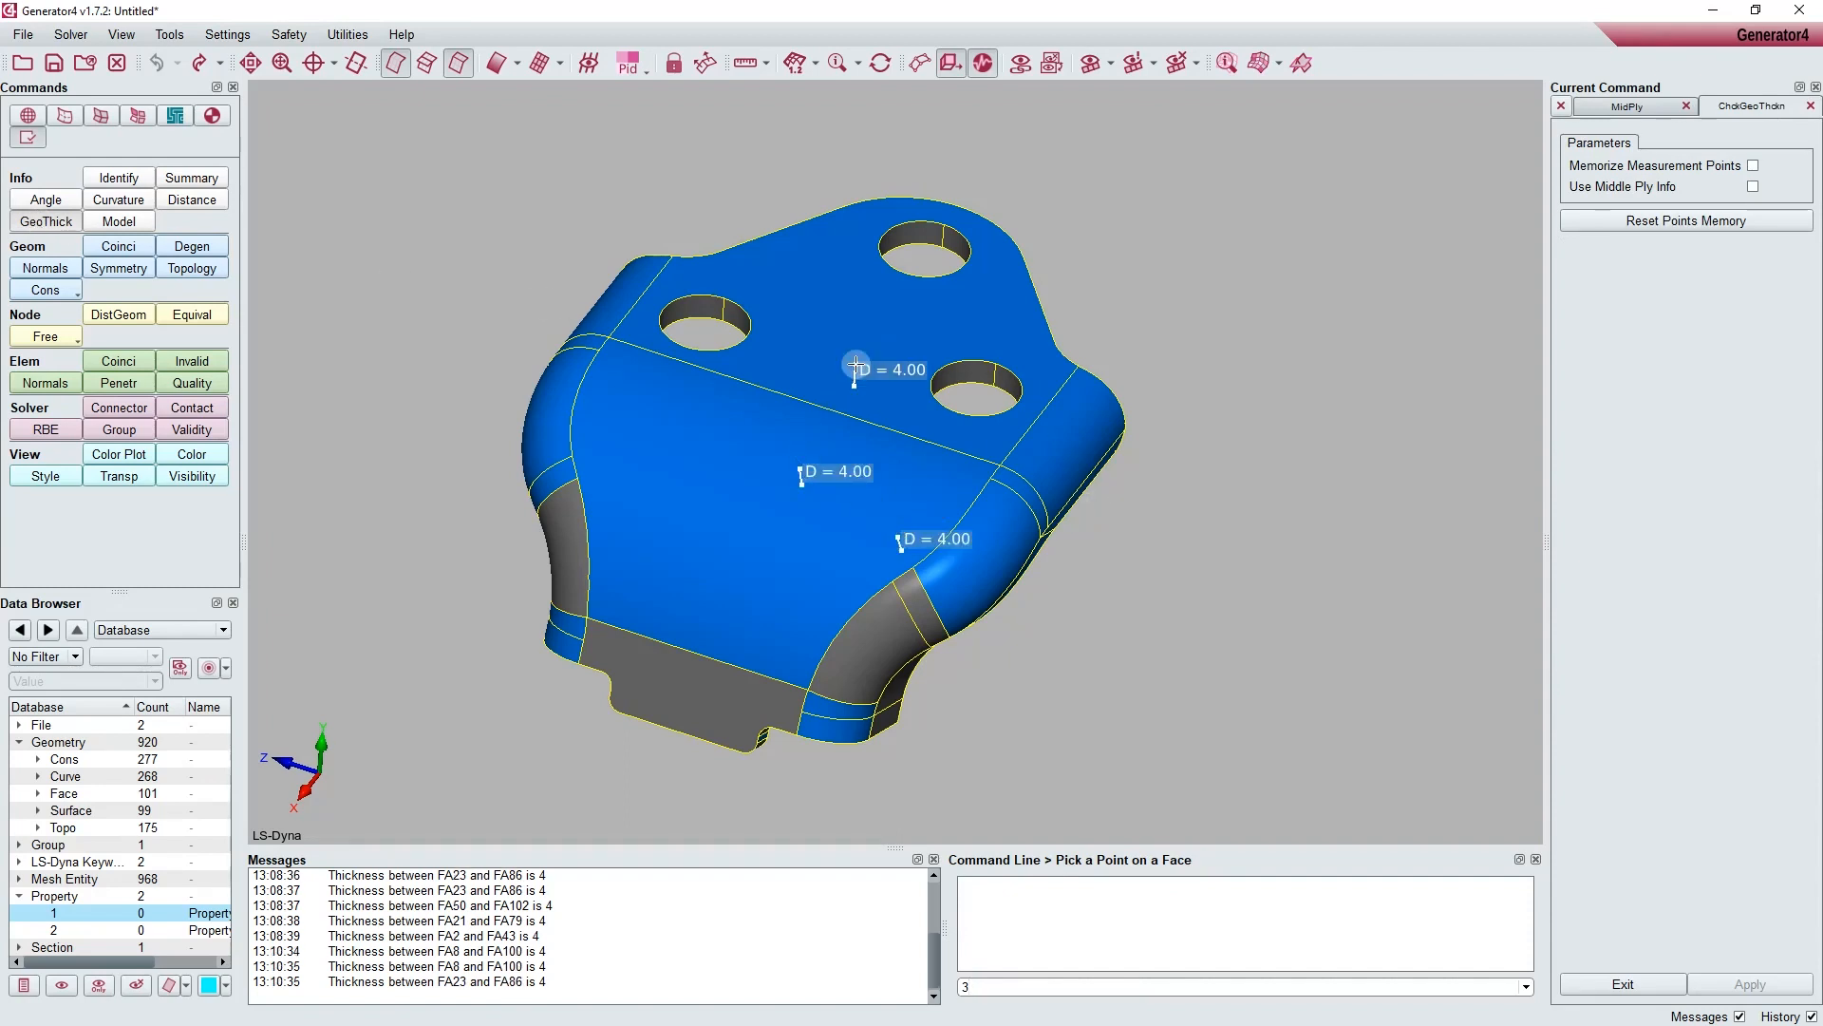
{"action": "left_click", "coordinate": [959, 442]}
{"action": "left_click", "coordinate": [710, 555]}
{"action": "left_click", "coordinate": [583, 413]}
{"action": "left_click", "coordinate": [551, 403]}
Step: Finish the thickness check and save 4 as the maximum thickness for the Middle Ply command
{"action": "left_click_drag", "start_coordinate": [727, 504], "coordinate": [793, 541], "text": "ctrl"}
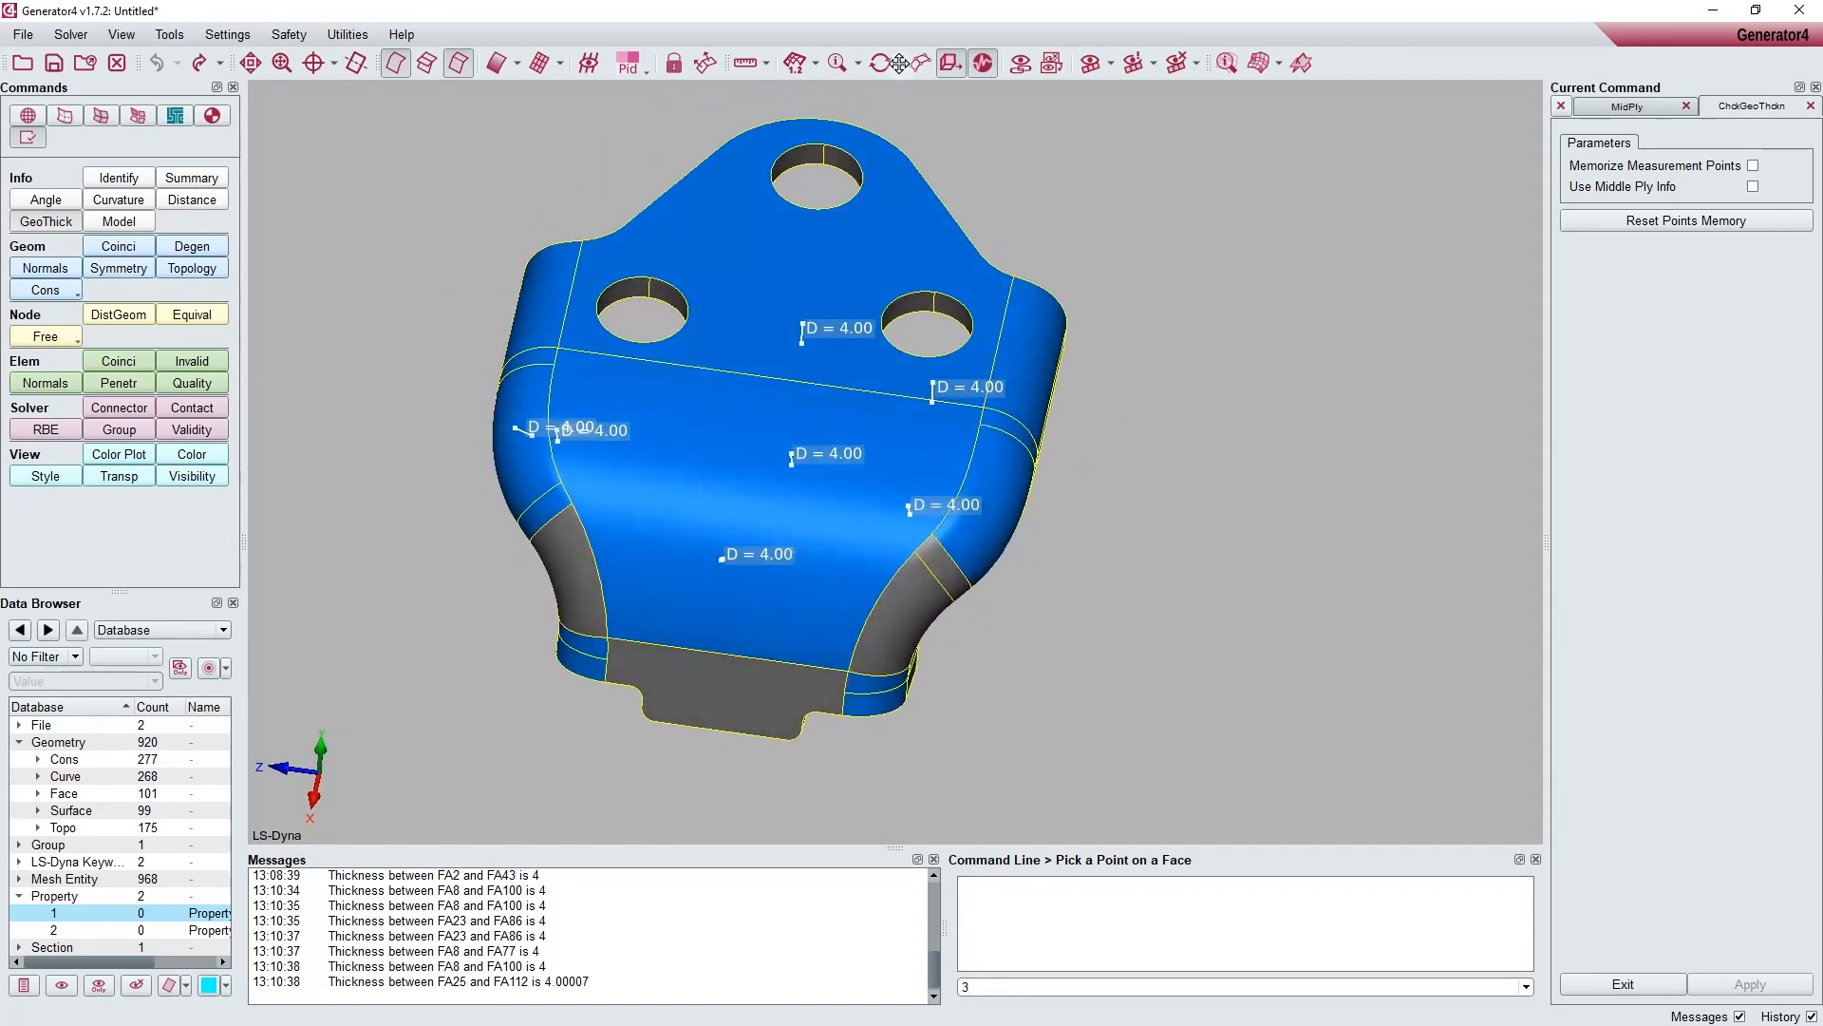
{"action": "left_click", "coordinate": [884, 67]}
{"action": "middle_click", "coordinate": [1138, 433]}
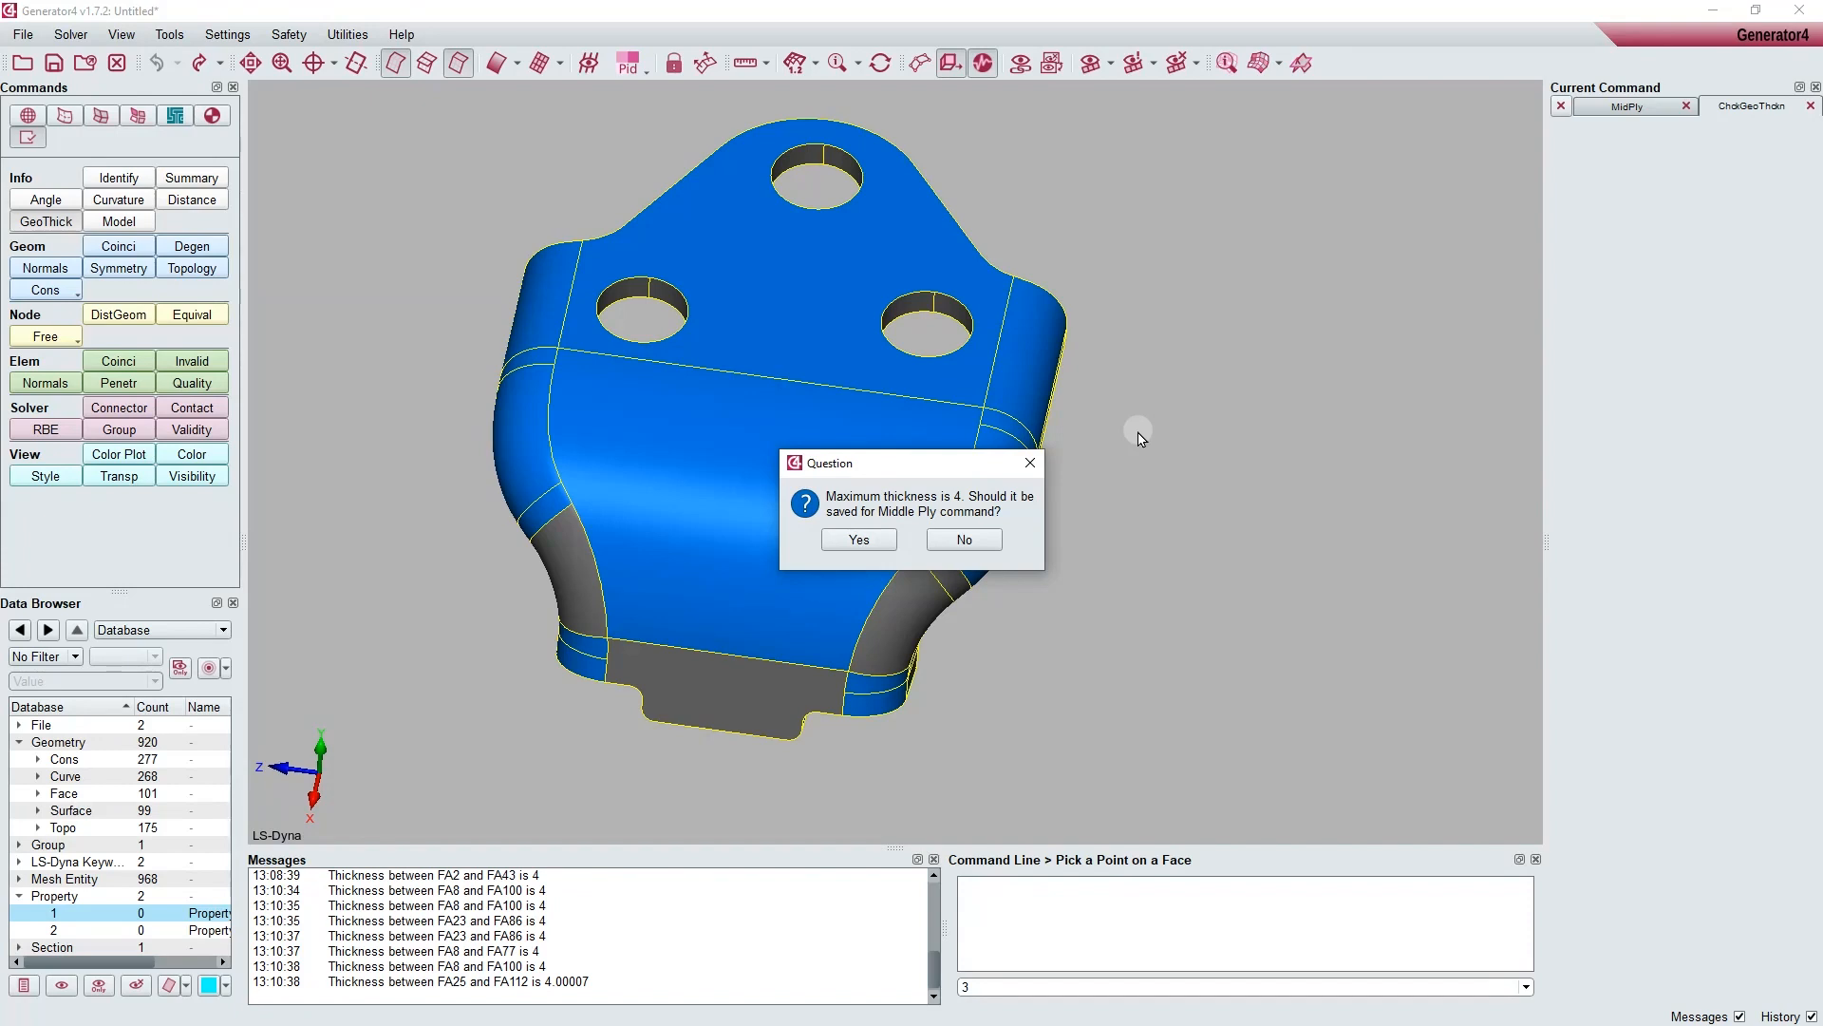
{"action": "left_click", "coordinate": [859, 540]}
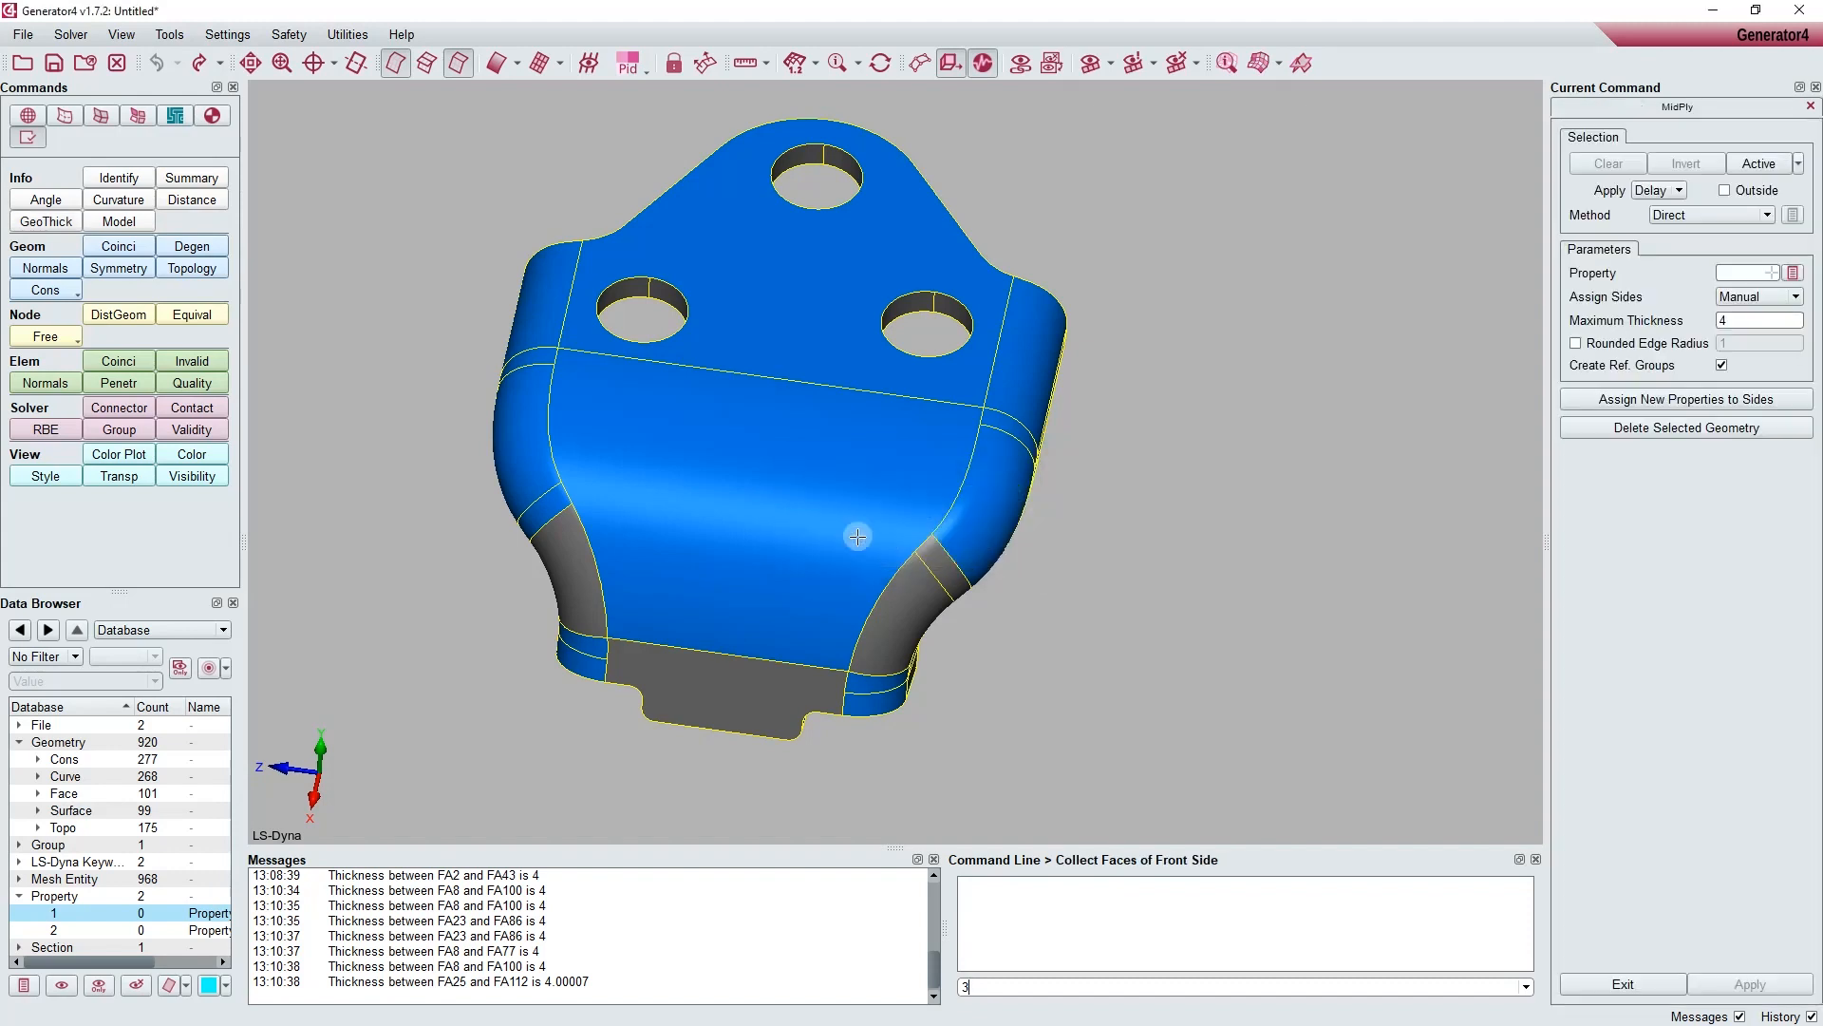
{"action": "double_click", "coordinate": [1736, 320]}
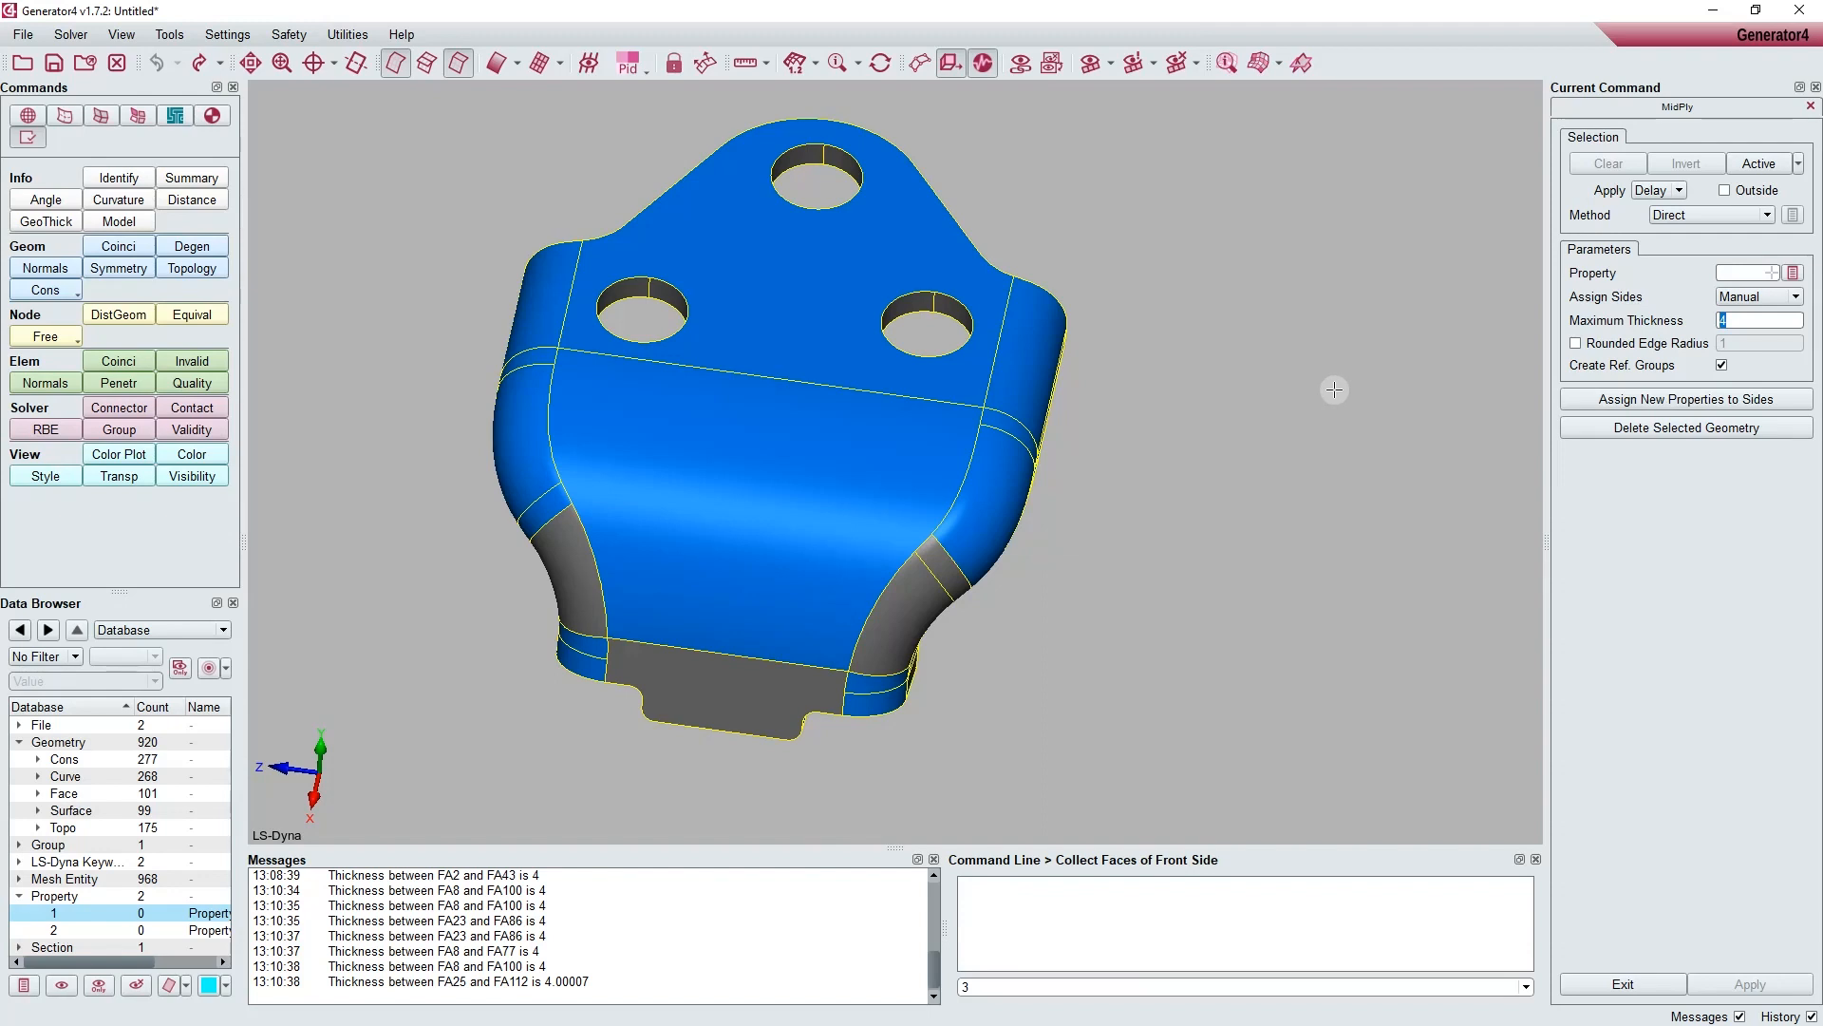
Step: Choose Property_1 from the property list as the property for the middle ply faces
{"action": "left_click", "coordinate": [1729, 271]}
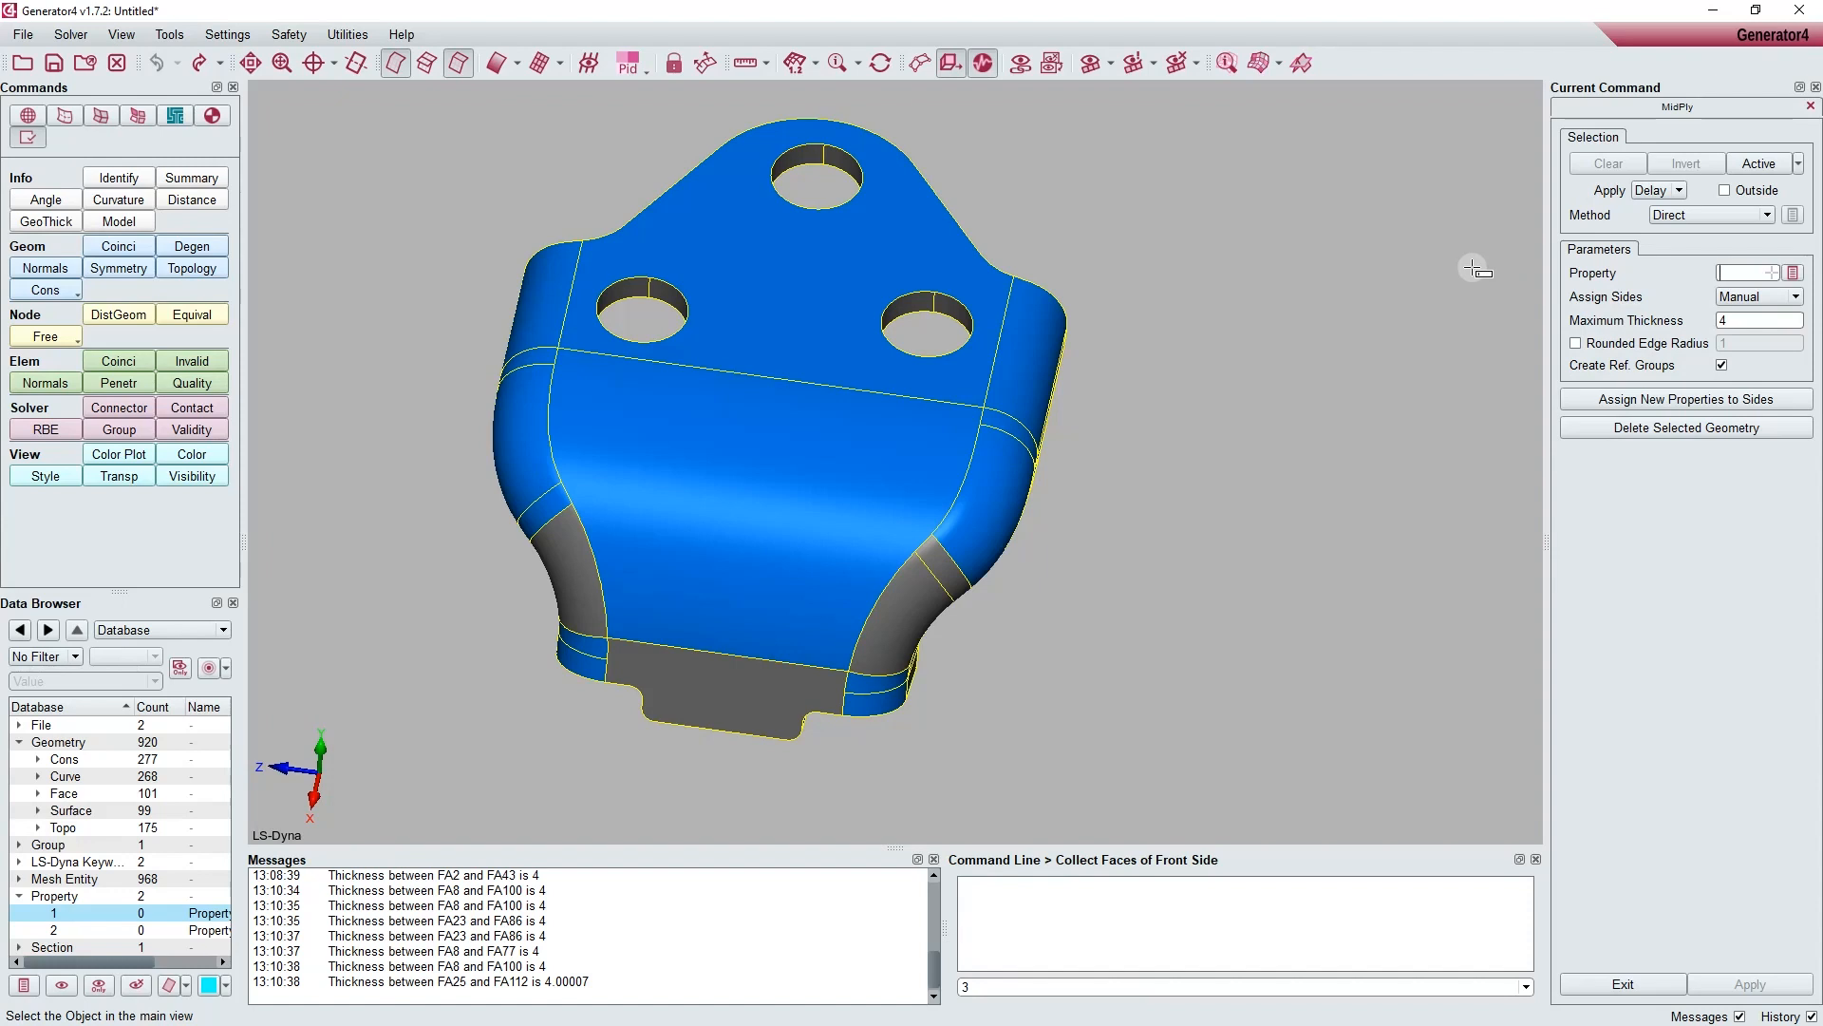
{"action": "type", "text": "123"}
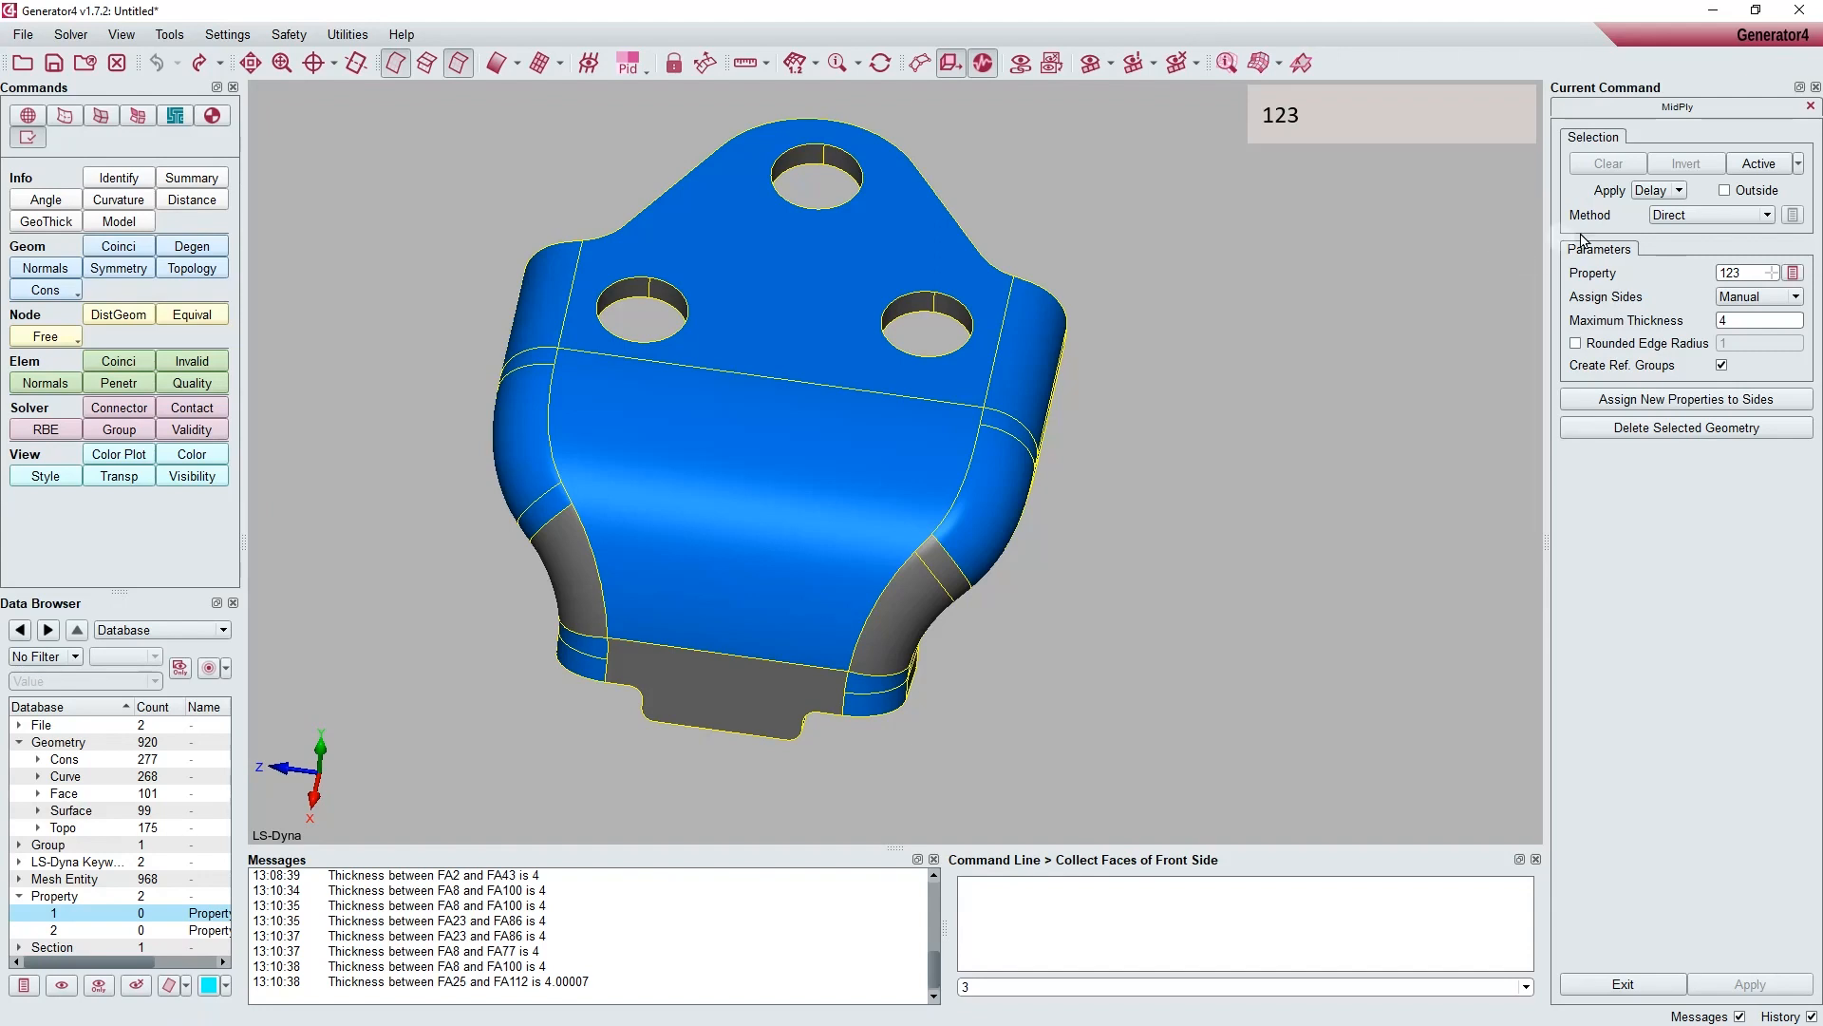
{"action": "left_click", "coordinate": [1793, 273]}
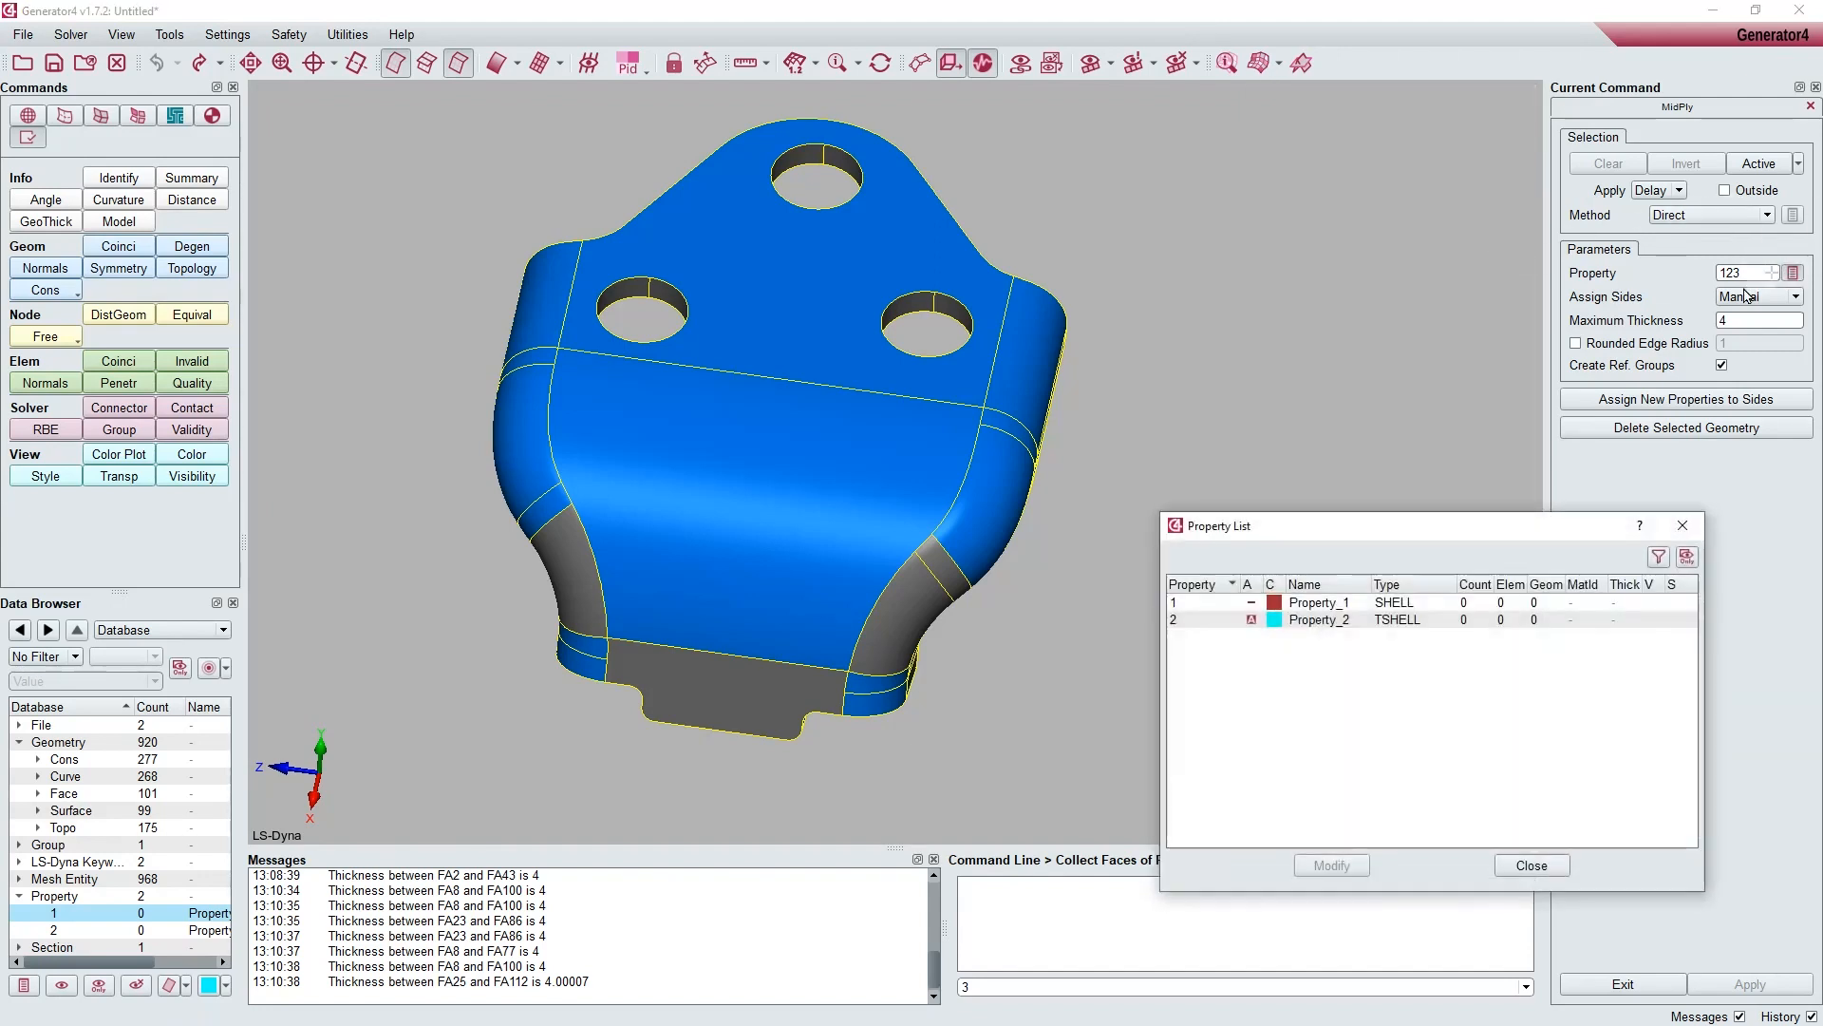
{"action": "left_click", "coordinate": [1318, 603]}
{"action": "left_click", "coordinate": [1523, 867]}
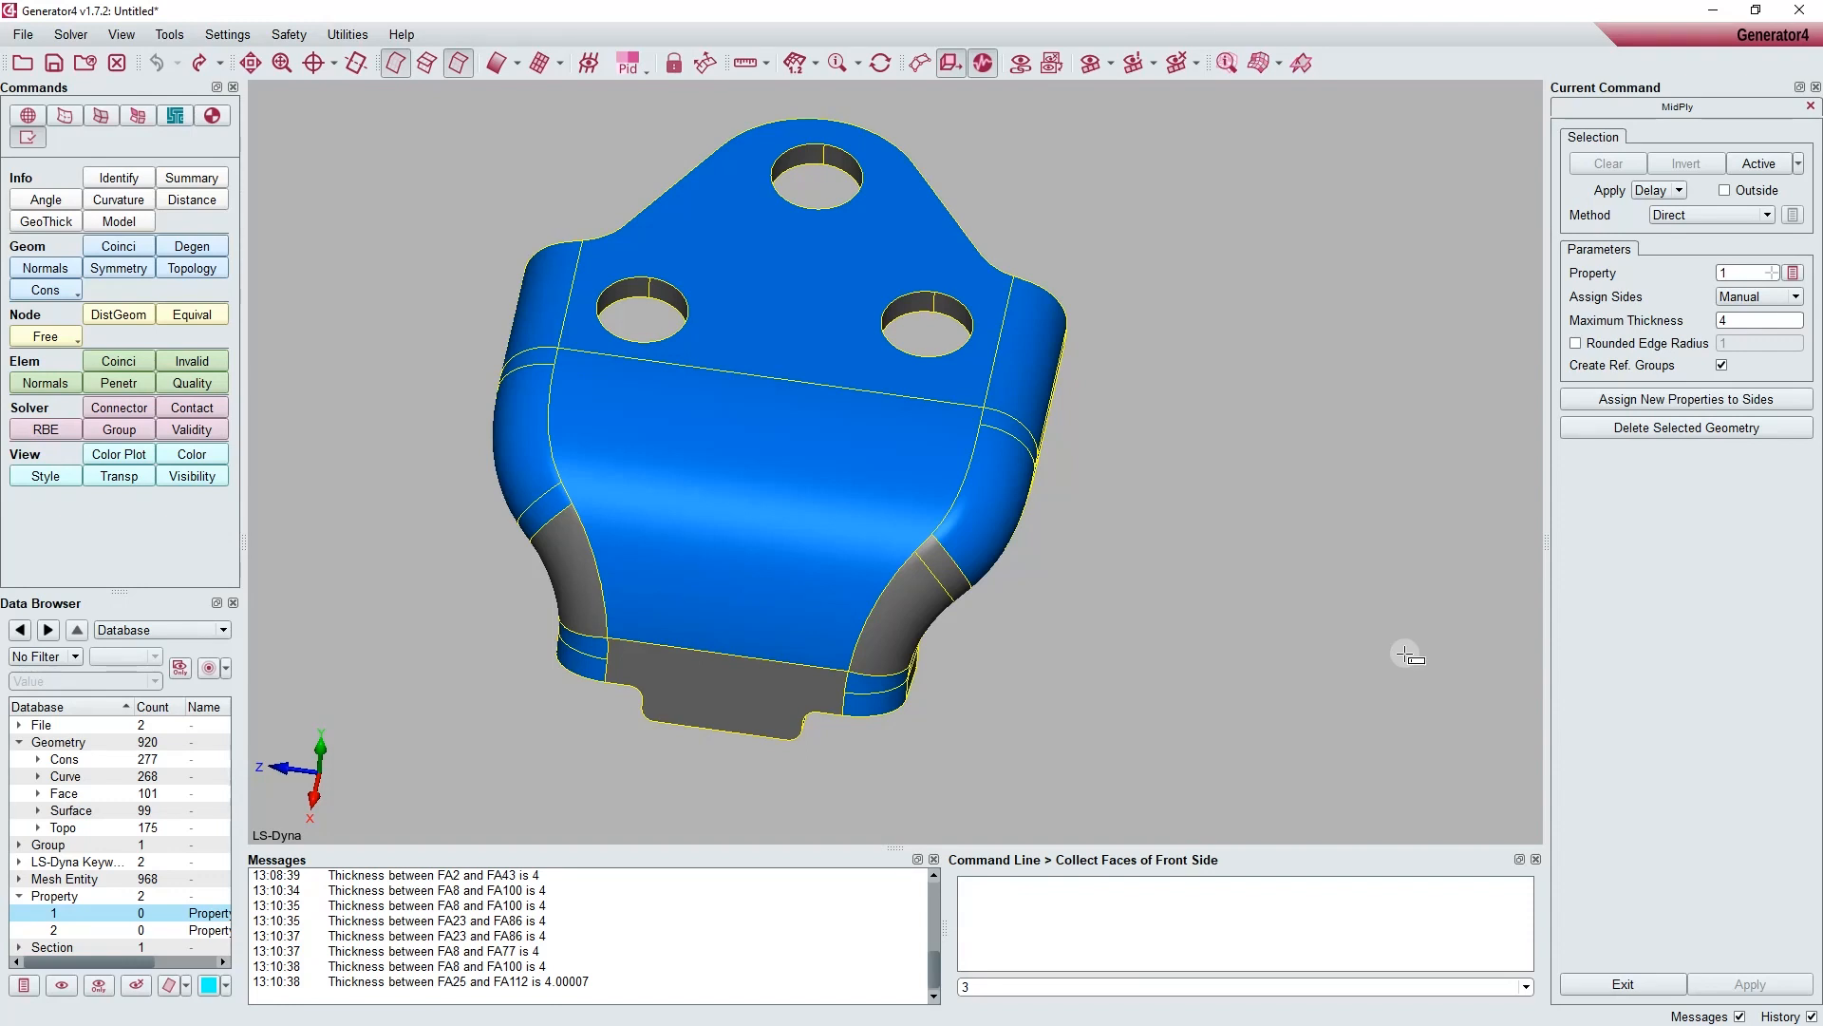
Step: Switch face selection to the Angle method and collect the bracket's outer faces as the front side
{"action": "left_click", "coordinate": [1728, 214]}
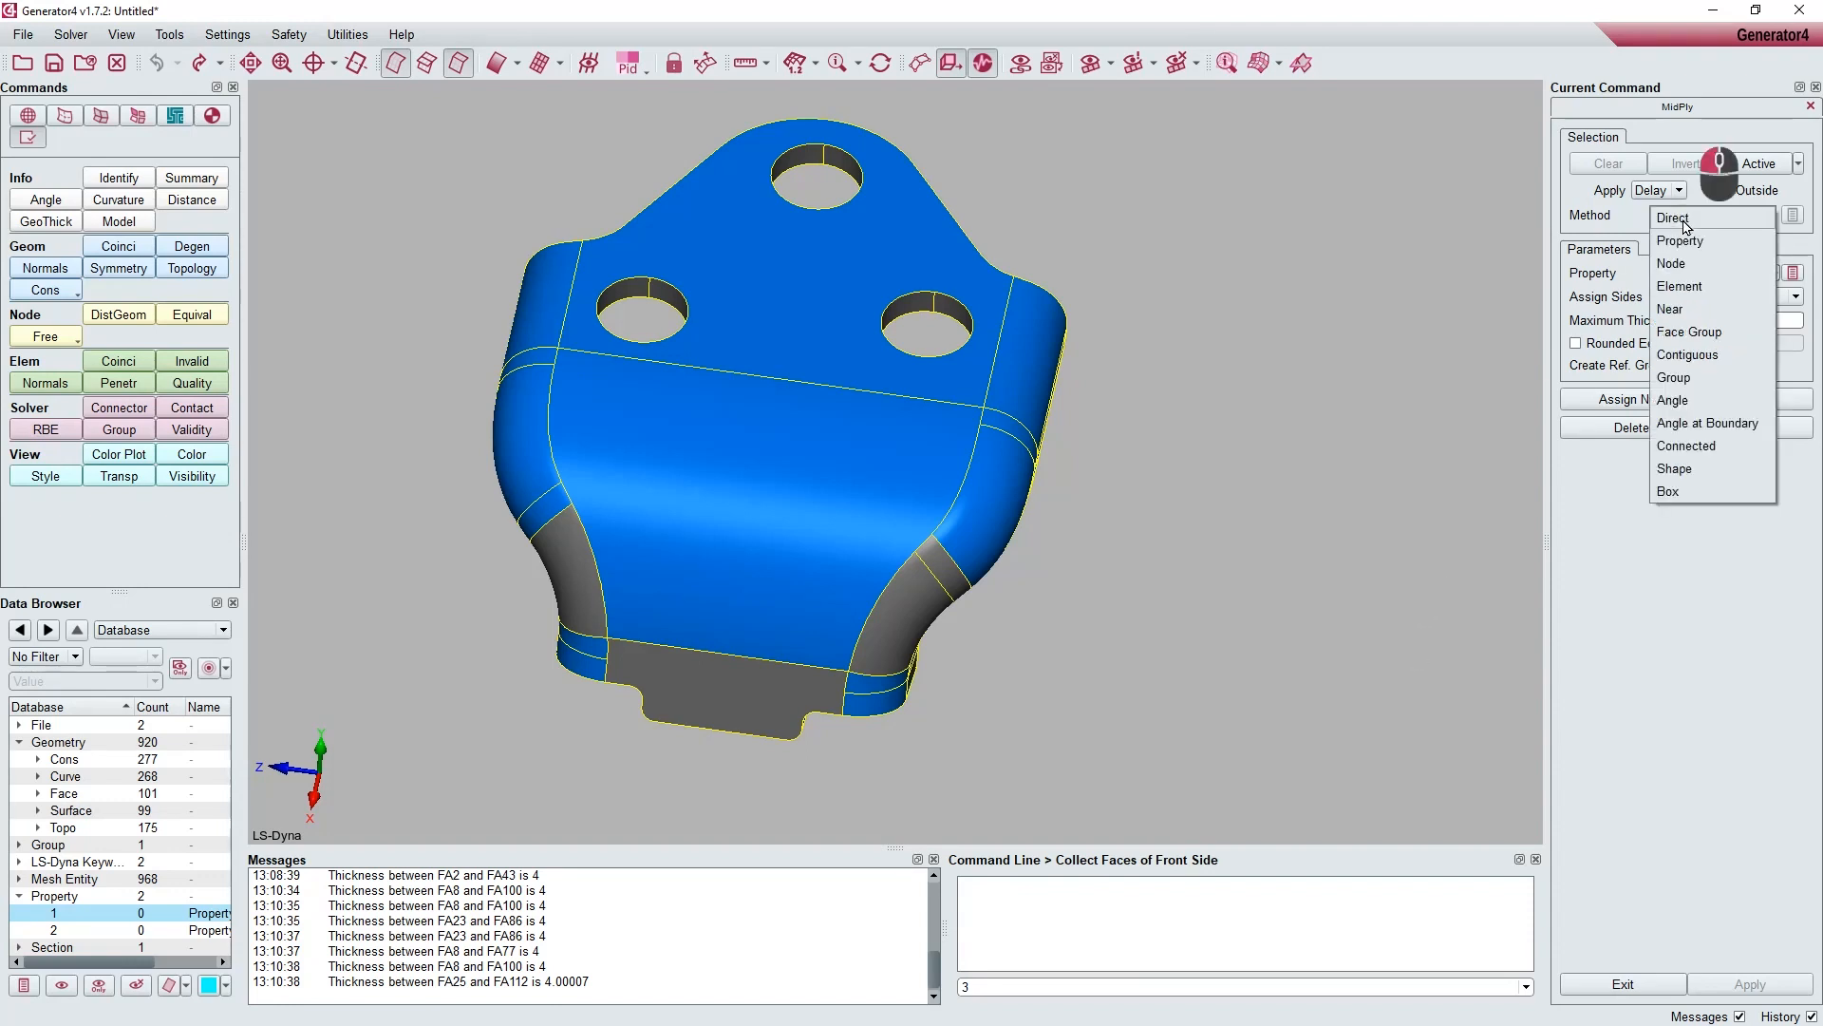
{"action": "left_click", "coordinate": [1682, 399]}
{"action": "left_click_drag", "start_coordinate": [1212, 652], "coordinate": [1311, 452], "text": "ctrl"}
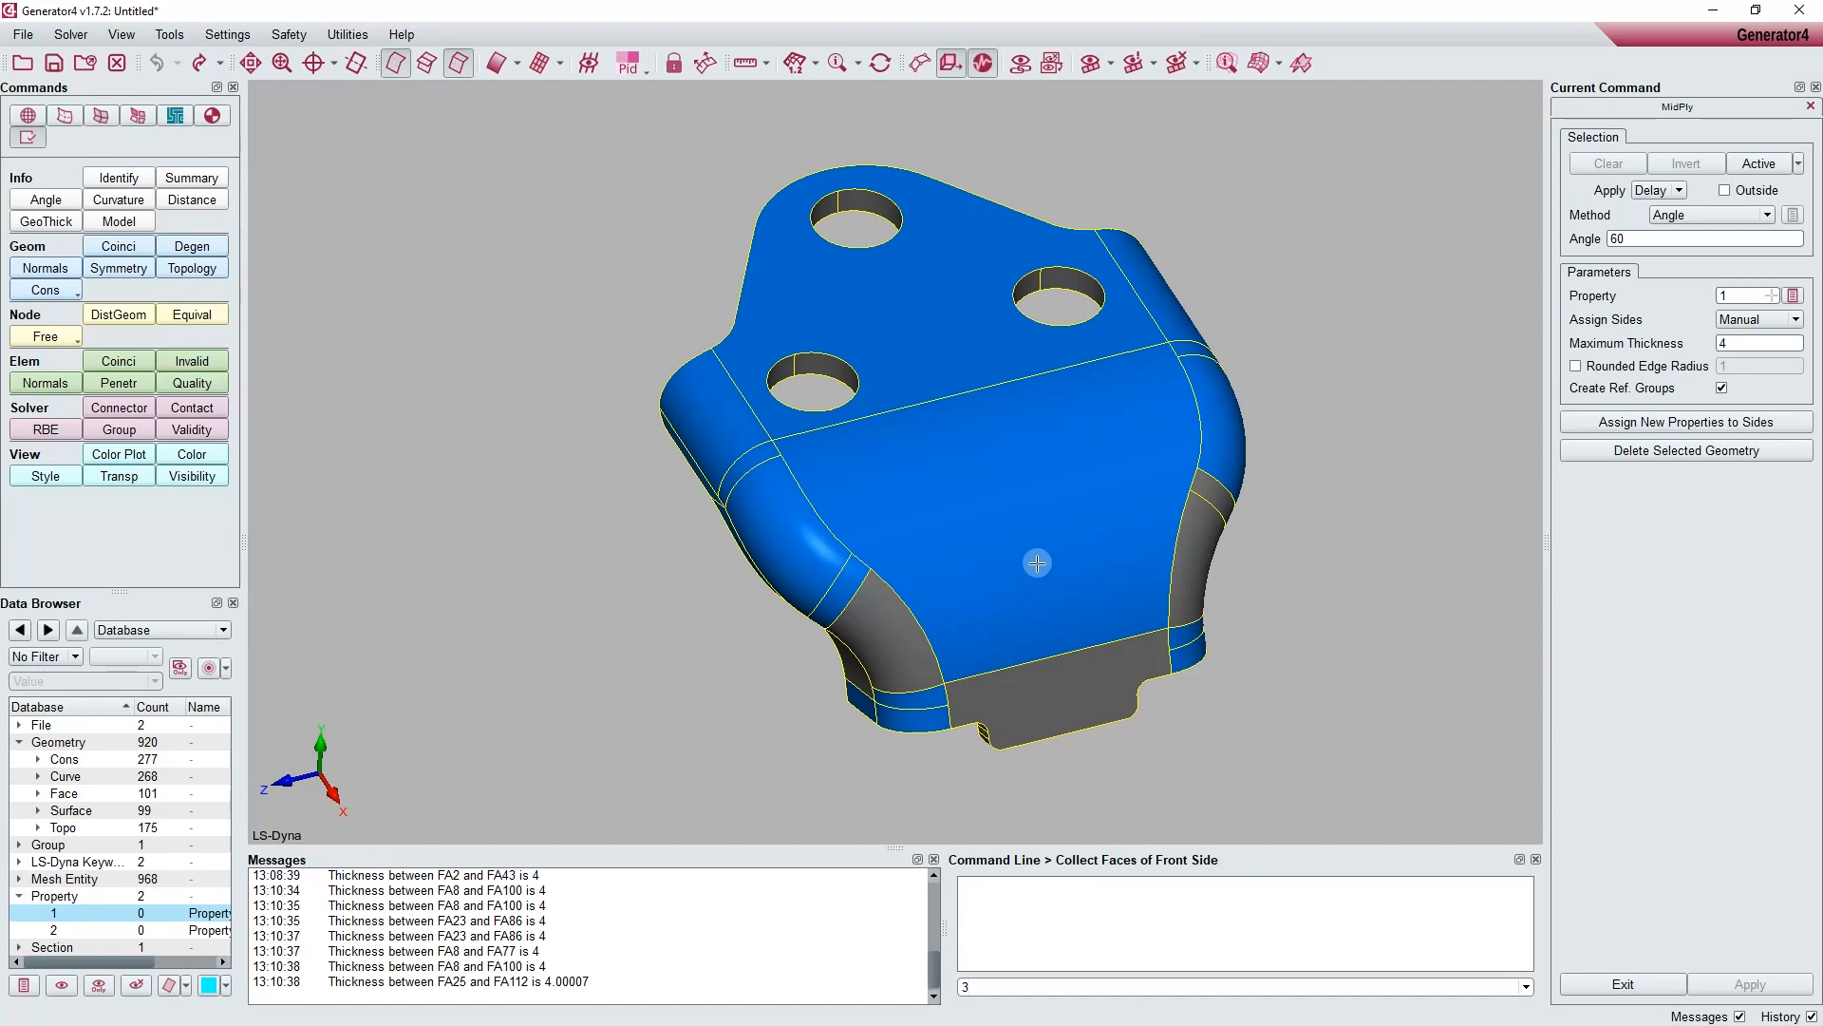
{"action": "left_click", "coordinate": [1027, 472]}
{"action": "middle_click_drag", "start_coordinate": [1027, 472], "coordinate": [1194, 475], "text": "ctrl"}
{"action": "left_click_drag", "start_coordinate": [1194, 475], "coordinate": [1249, 395], "text": "ctrl"}
{"action": "middle_click", "coordinate": [1408, 191]}
Step: Collect the bracket's inner faces as the rear side
{"action": "mouse_move", "coordinate": [1158, 458]}
{"action": "left_mouse_down", "text": "ctrl"}
{"action": "mouse_move", "coordinate": [1469, 339]}
{"action": "mouse_move", "coordinate": [1235, 466]}
{"action": "mouse_move", "coordinate": [793, 582]}
{"action": "mouse_move", "coordinate": [867, 478]}
{"action": "mouse_move", "coordinate": [916, 500]}
{"action": "mouse_move", "coordinate": [1239, 380]}
{"action": "mouse_move", "coordinate": [989, 395]}
{"action": "mouse_move", "coordinate": [881, 530]}
{"action": "mouse_move", "coordinate": [610, 553]}
{"action": "mouse_move", "coordinate": [1260, 351]}
{"action": "left_mouse_up", "text": "ctrl"}
{"action": "left_click", "coordinate": [918, 501]}
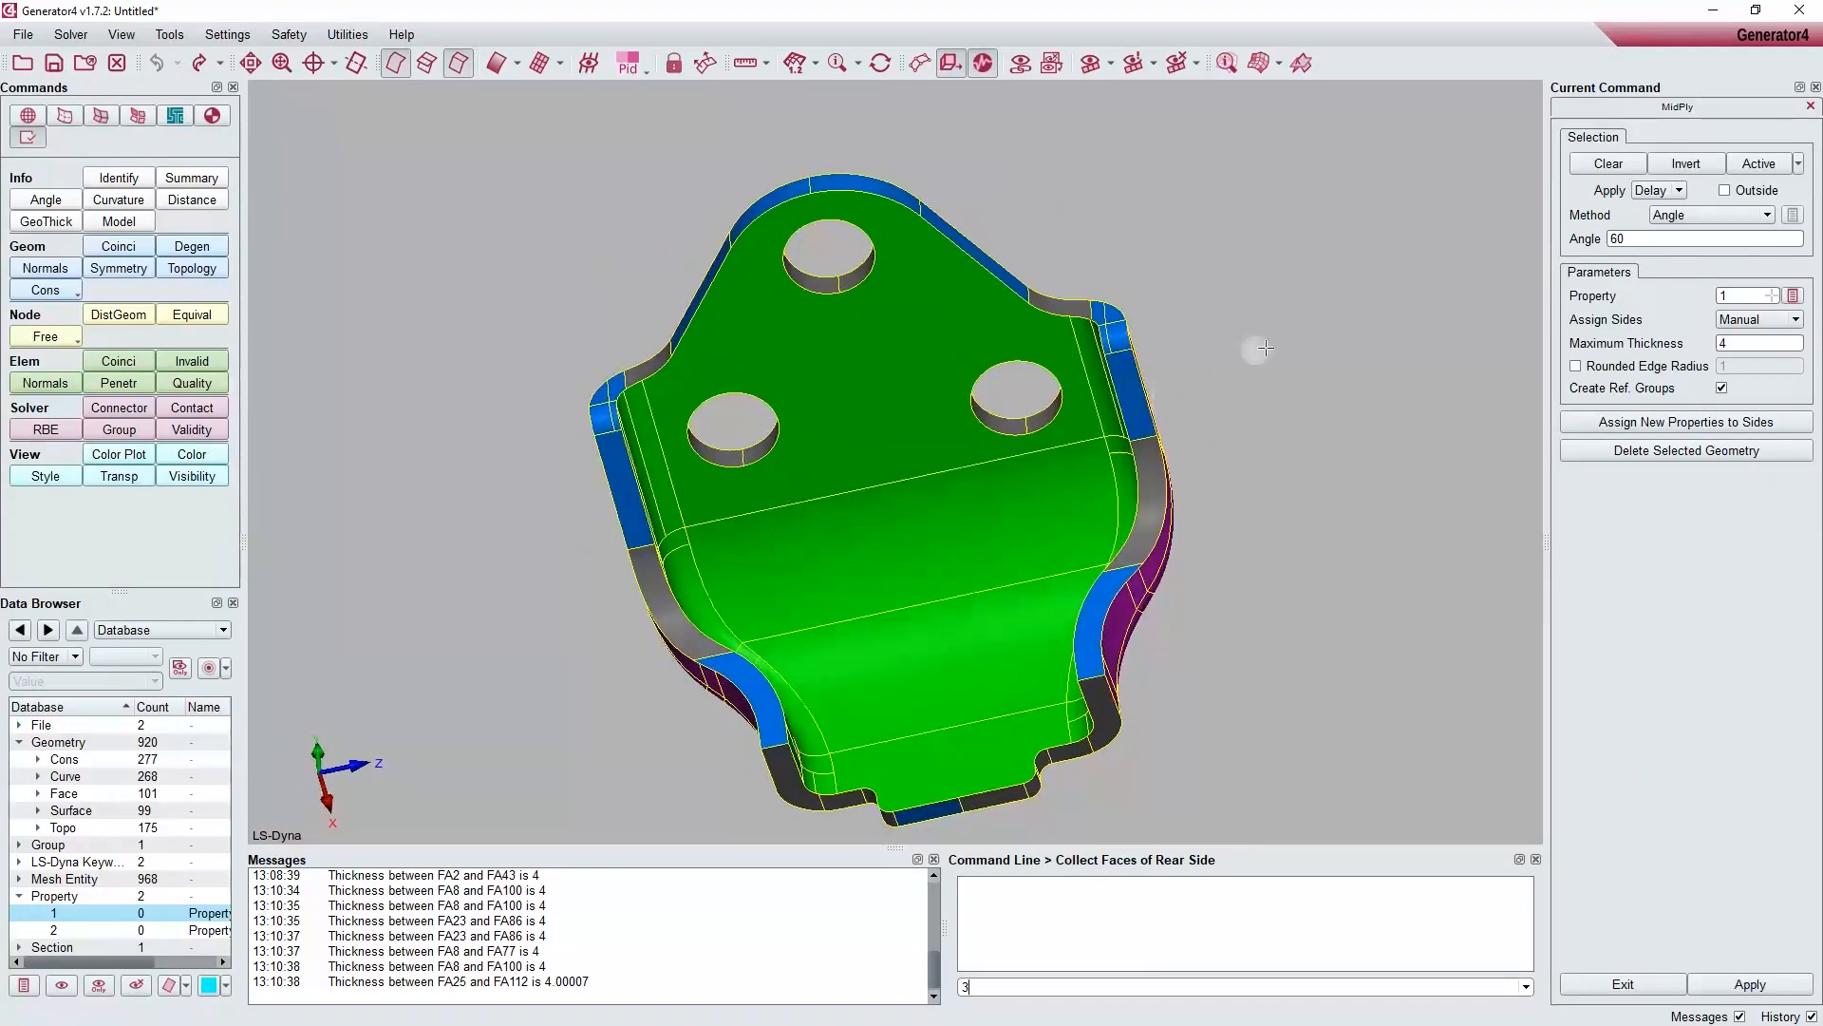
{"action": "middle_click", "coordinate": [1221, 398]}
Step: Collect the narrow faces around the bracket's outer edge and the walls of its three holes as the boundary side
{"action": "left_click_drag", "start_coordinate": [860, 606], "coordinate": [1101, 496], "text": "ctrl"}
{"action": "left_click", "coordinate": [1172, 506]}
{"action": "left_click", "coordinate": [1139, 668]}
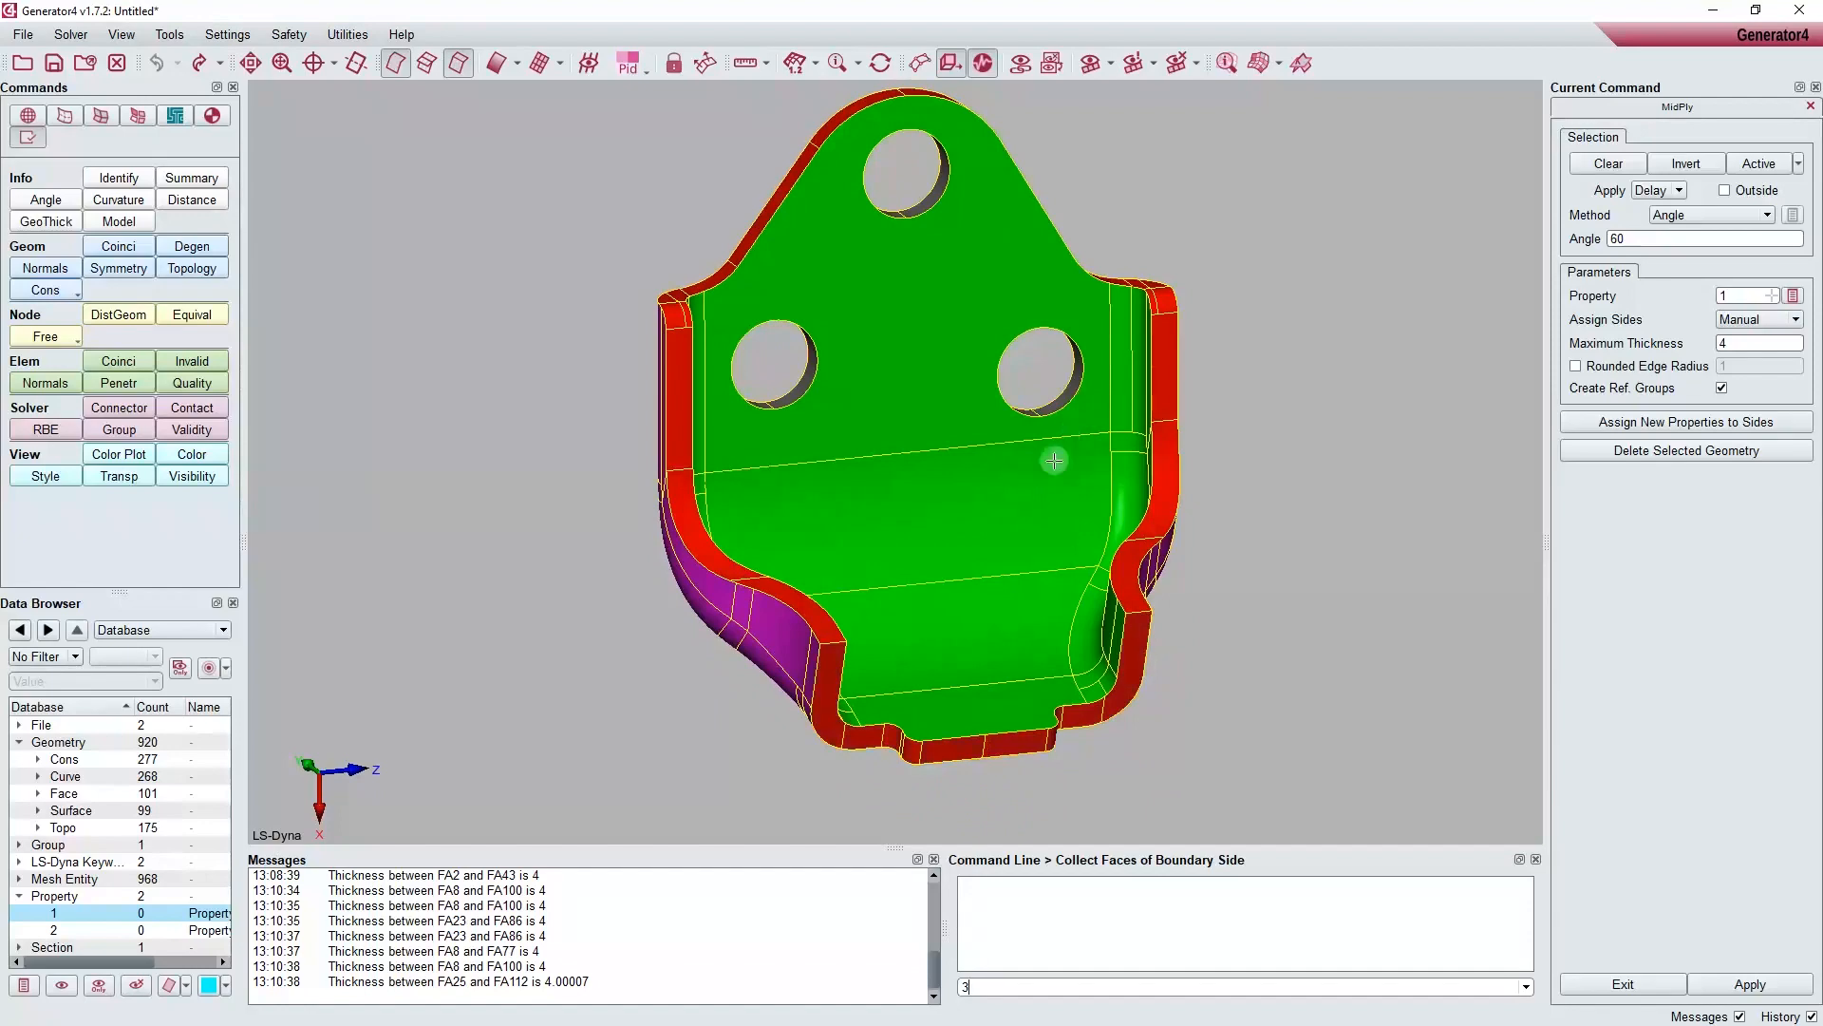
{"action": "left_click_drag", "start_coordinate": [1041, 408], "coordinate": [1075, 403], "text": "ctrl"}
{"action": "left_click", "coordinate": [1075, 403]}
{"action": "left_click", "coordinate": [827, 403]}
{"action": "left_click", "coordinate": [973, 226]}
Step: Create the middle ply faces from the collected front, rear and boundary sides
{"action": "left_click_drag", "start_coordinate": [1019, 314], "coordinate": [866, 455], "text": "ctrl"}
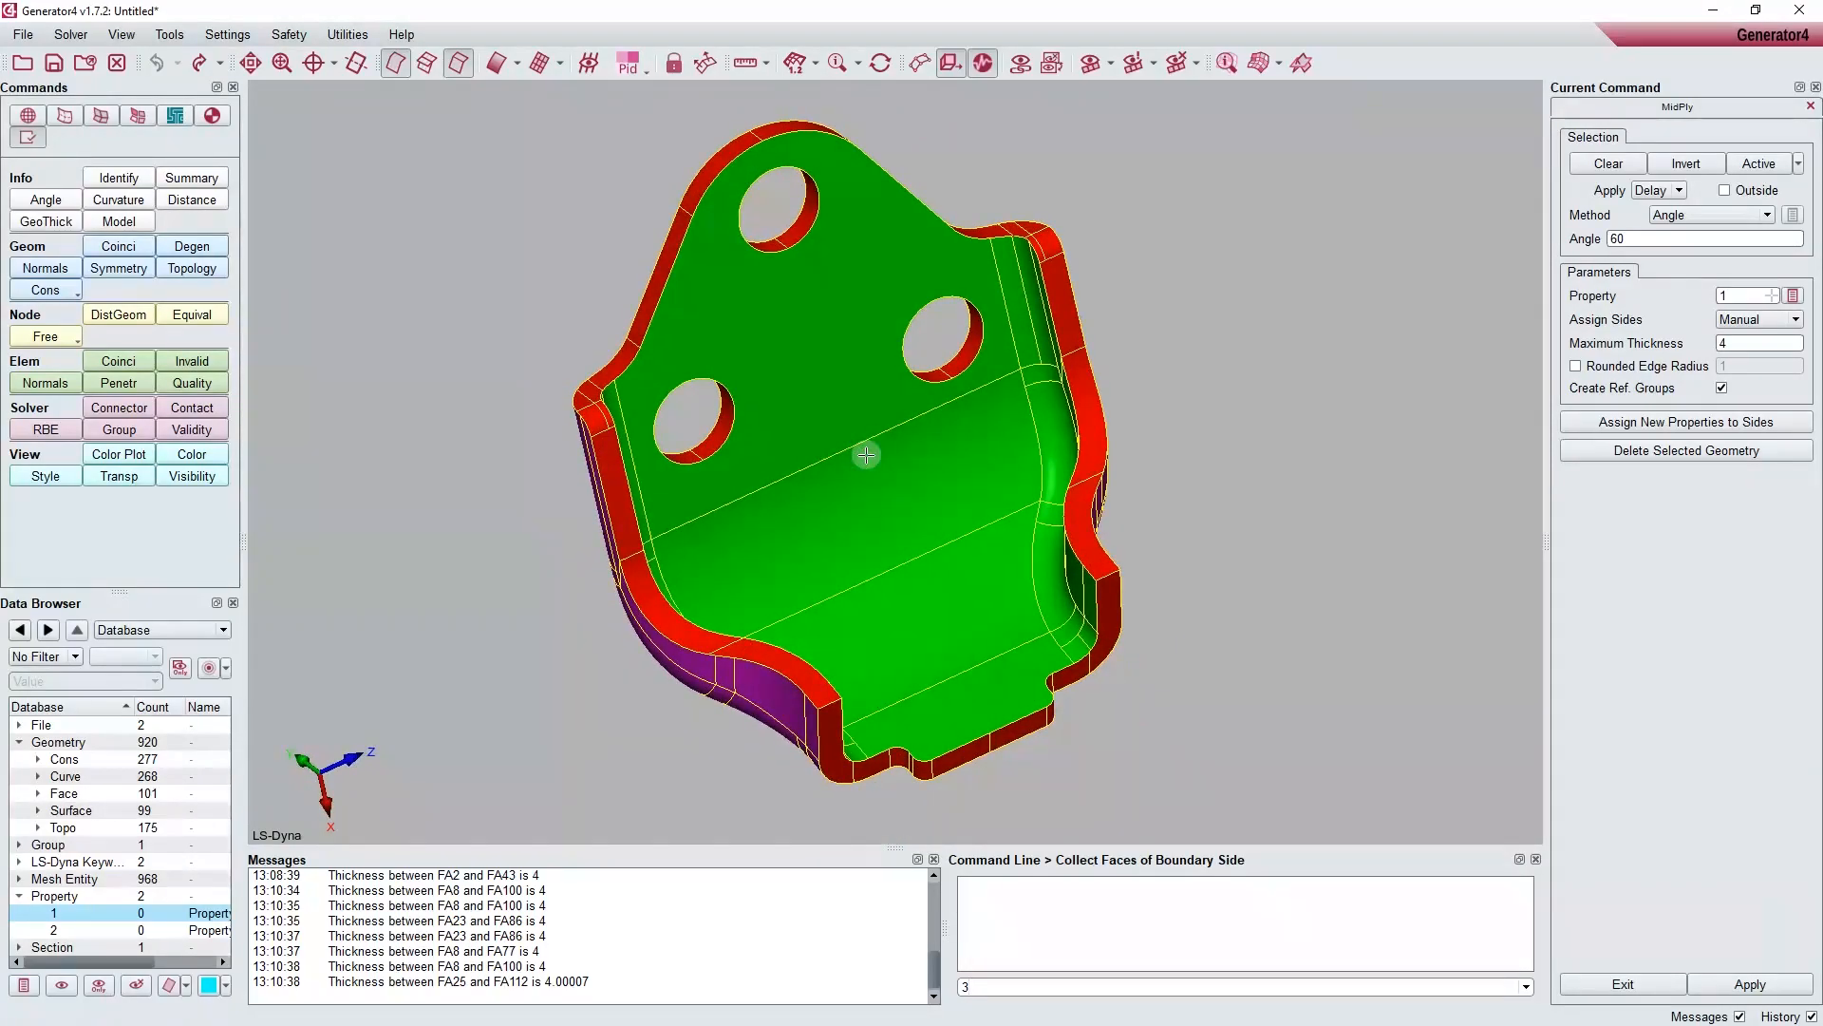
{"action": "left_click_drag", "start_coordinate": [922, 514], "coordinate": [1277, 489], "text": "ctrl"}
{"action": "left_click_drag", "start_coordinate": [1173, 397], "coordinate": [949, 530], "text": "ctrl"}
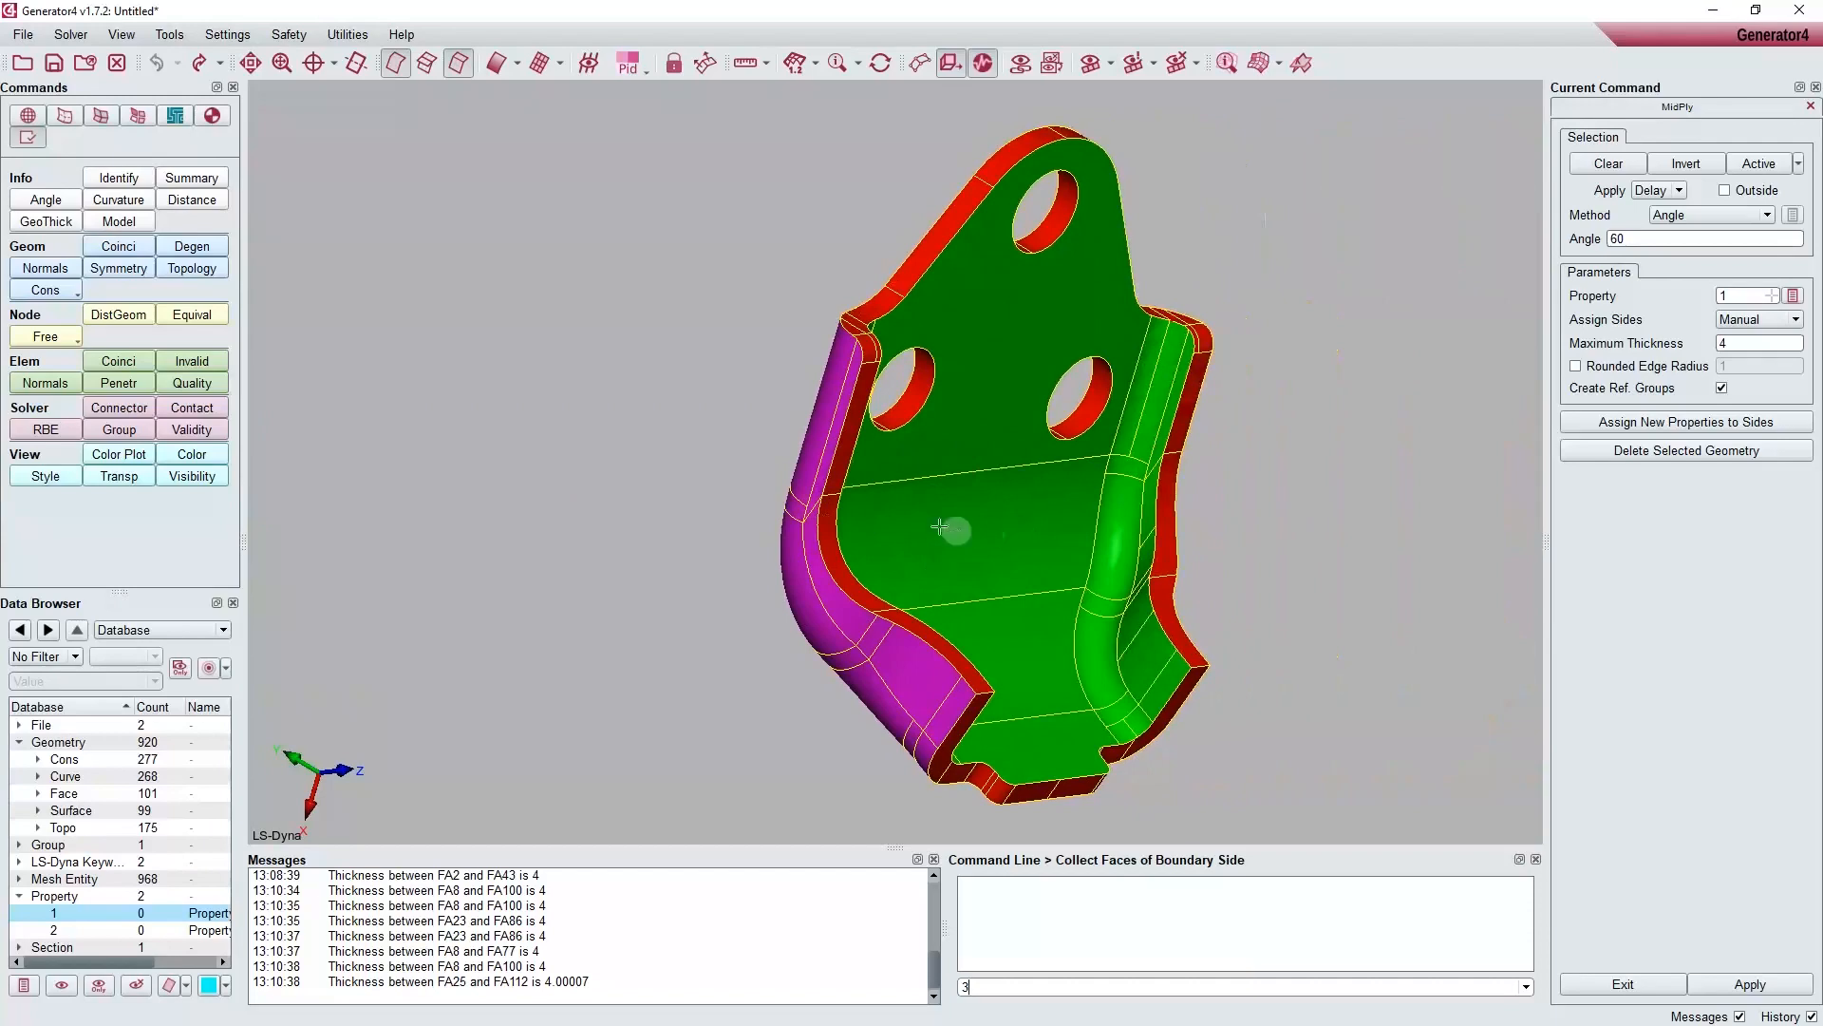
{"action": "left_click_drag", "start_coordinate": [1071, 507], "coordinate": [887, 548], "text": "ctrl"}
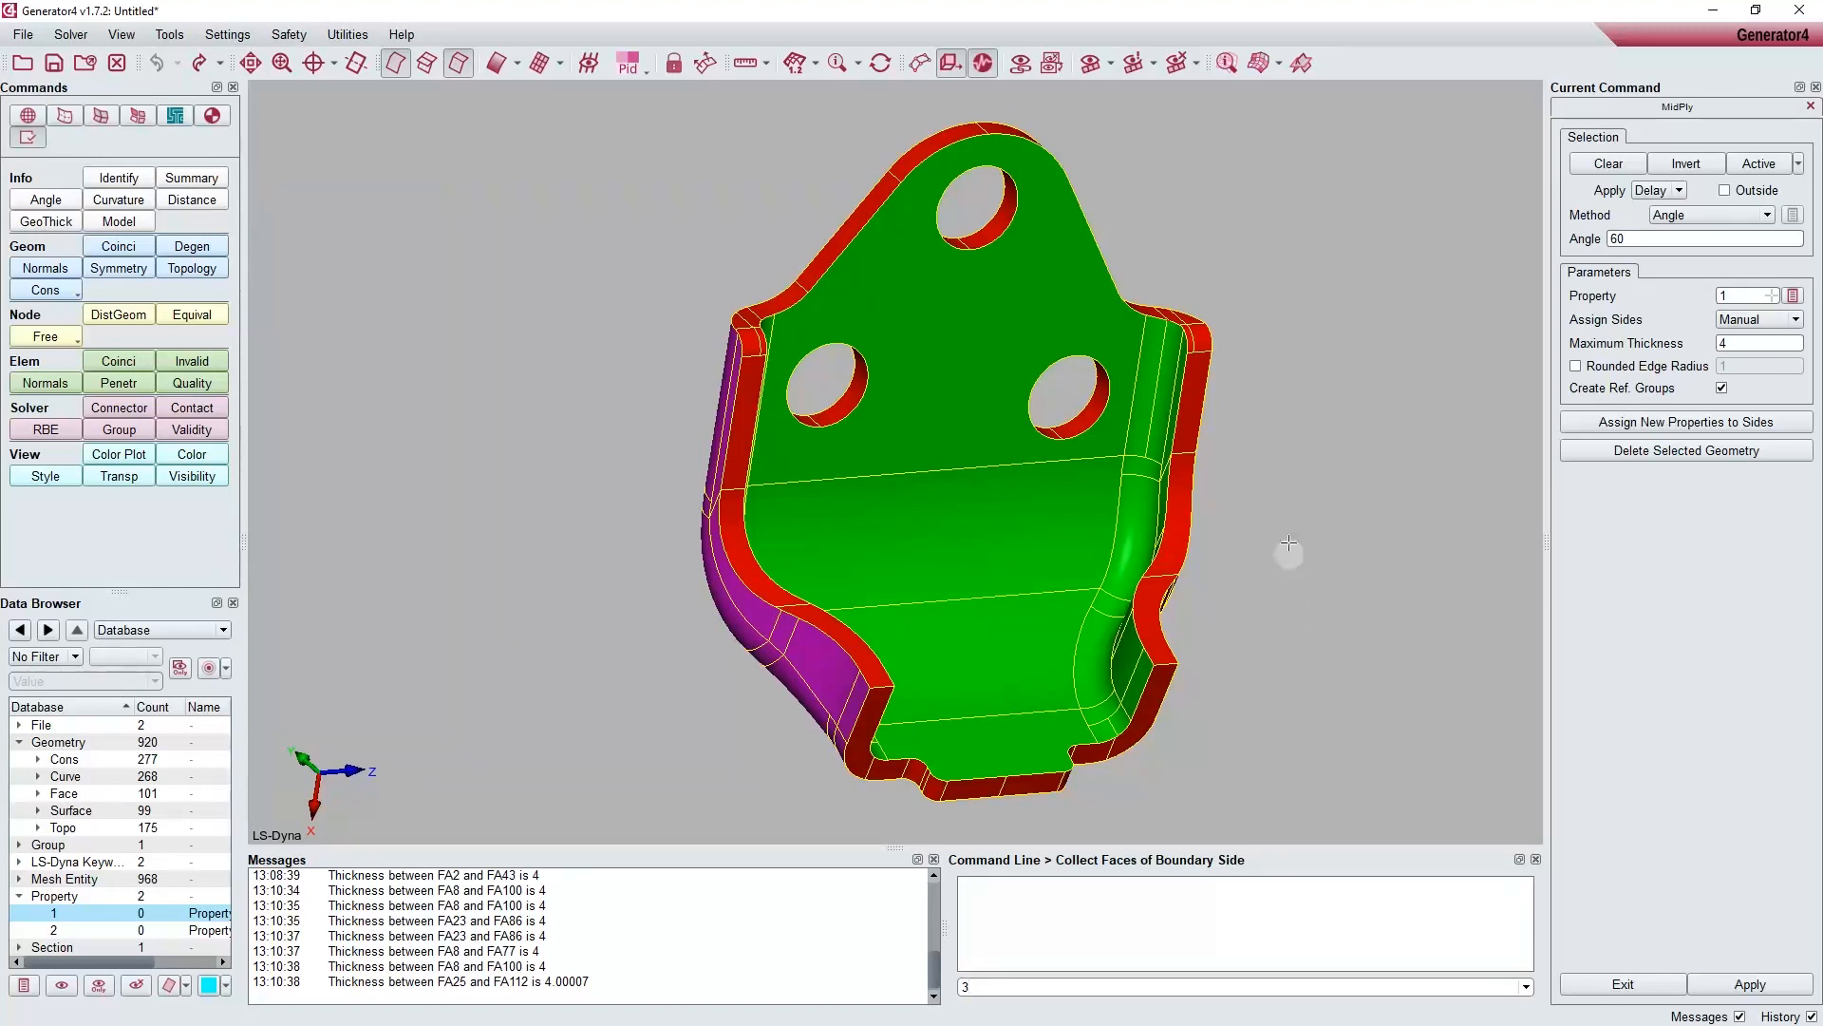
{"action": "middle_click", "coordinate": [1291, 471]}
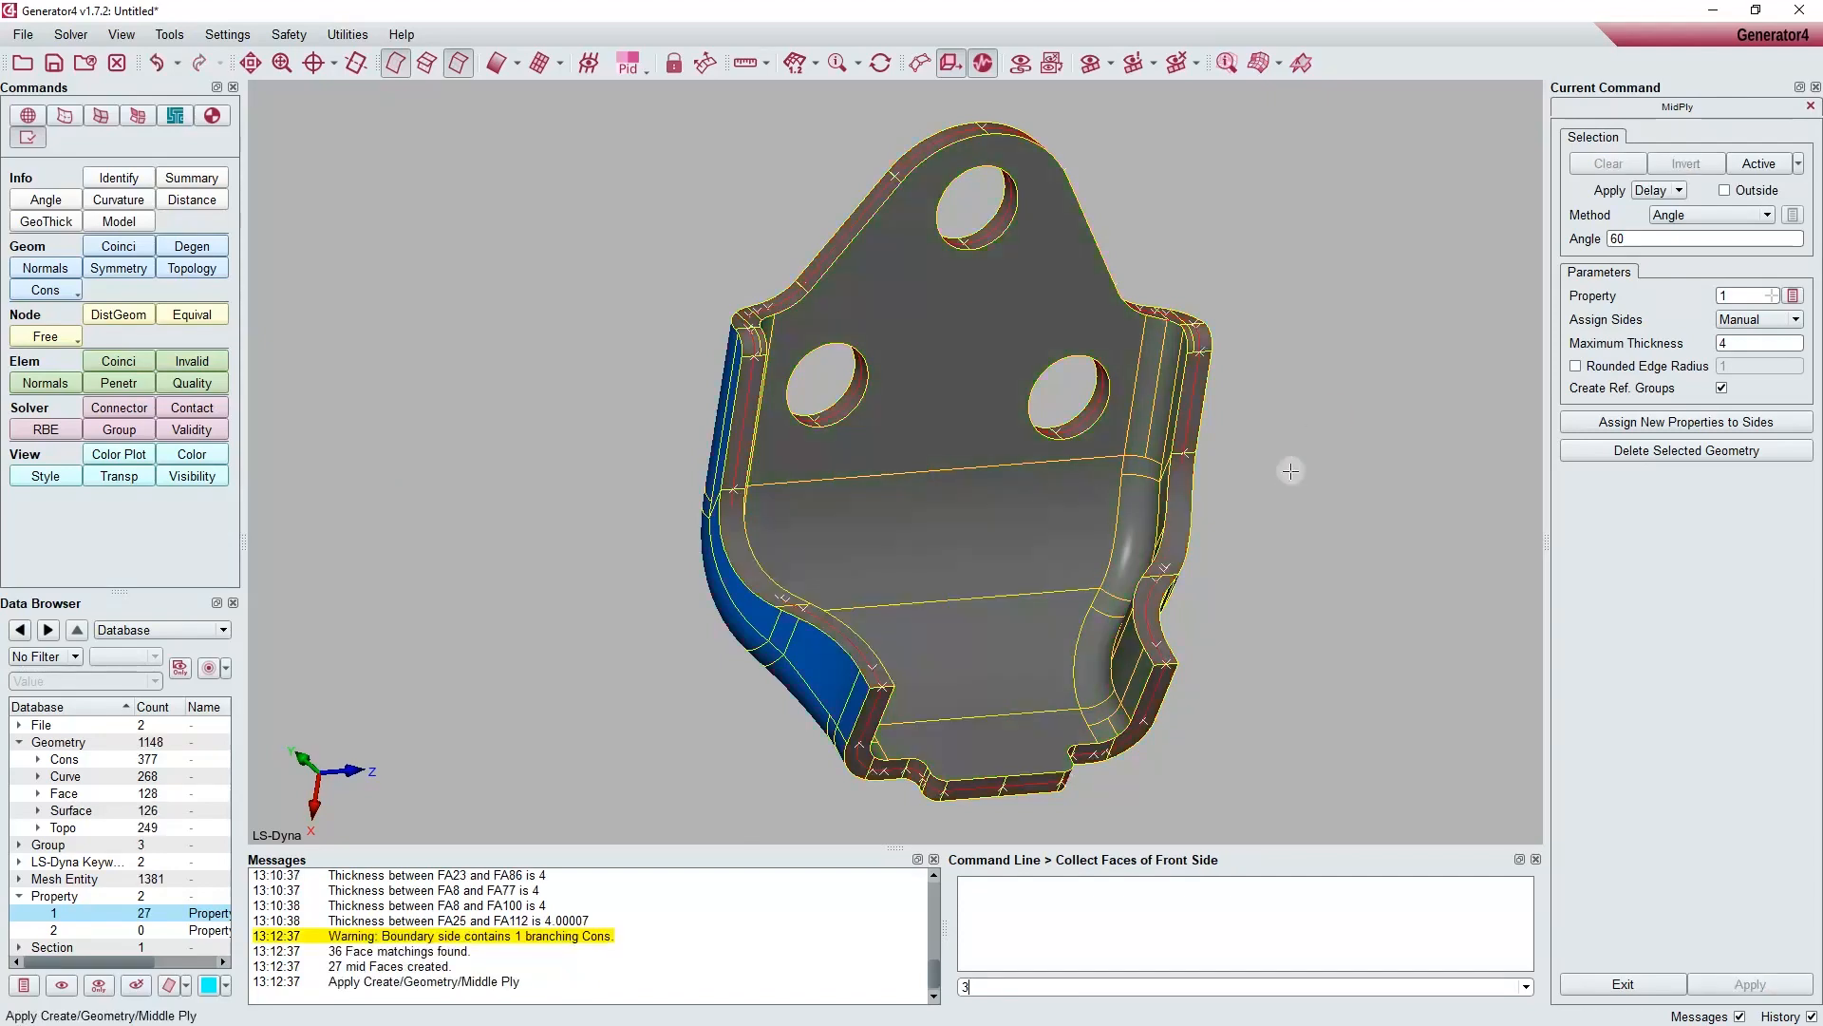
Step: Isolate the middle ply faces of property 1 in the view and inspect them
{"action": "middle_click_drag", "start_coordinate": [1291, 471], "coordinate": [1252, 478]}
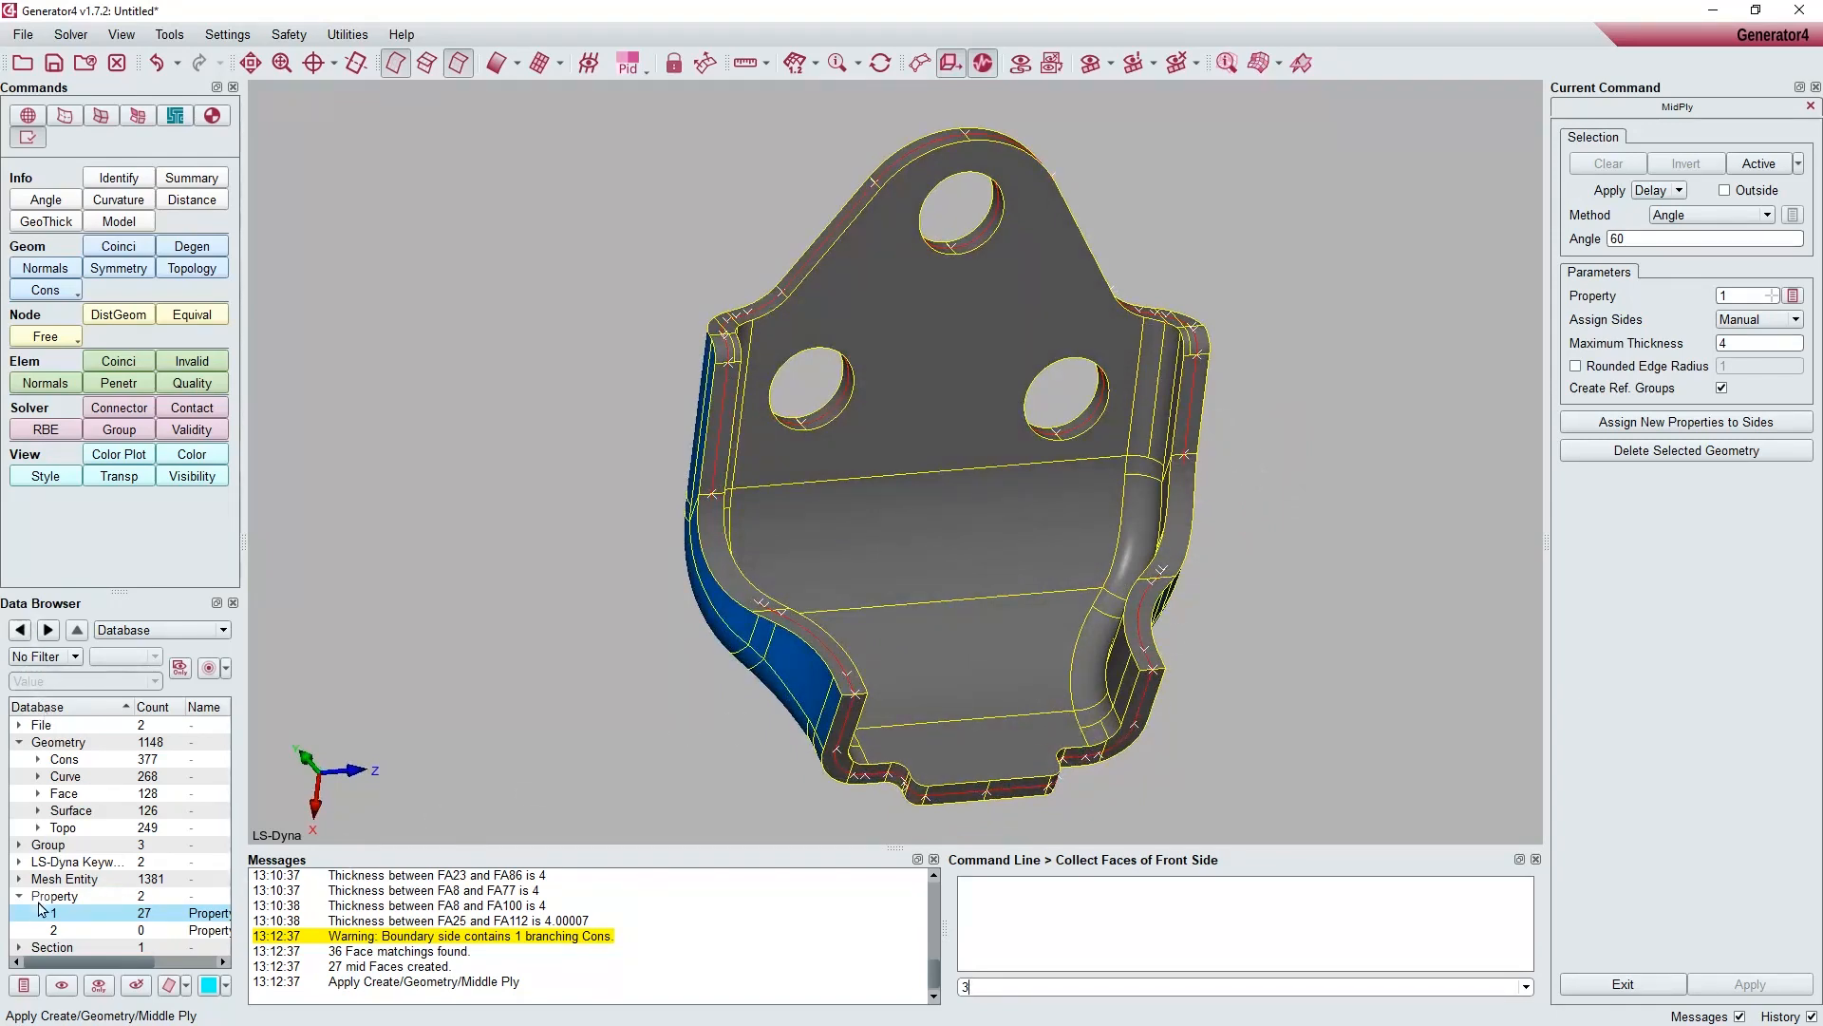
{"action": "left_click", "coordinate": [99, 988]}
{"action": "left_click_drag", "start_coordinate": [421, 648], "coordinate": [714, 341], "text": "ctrl"}
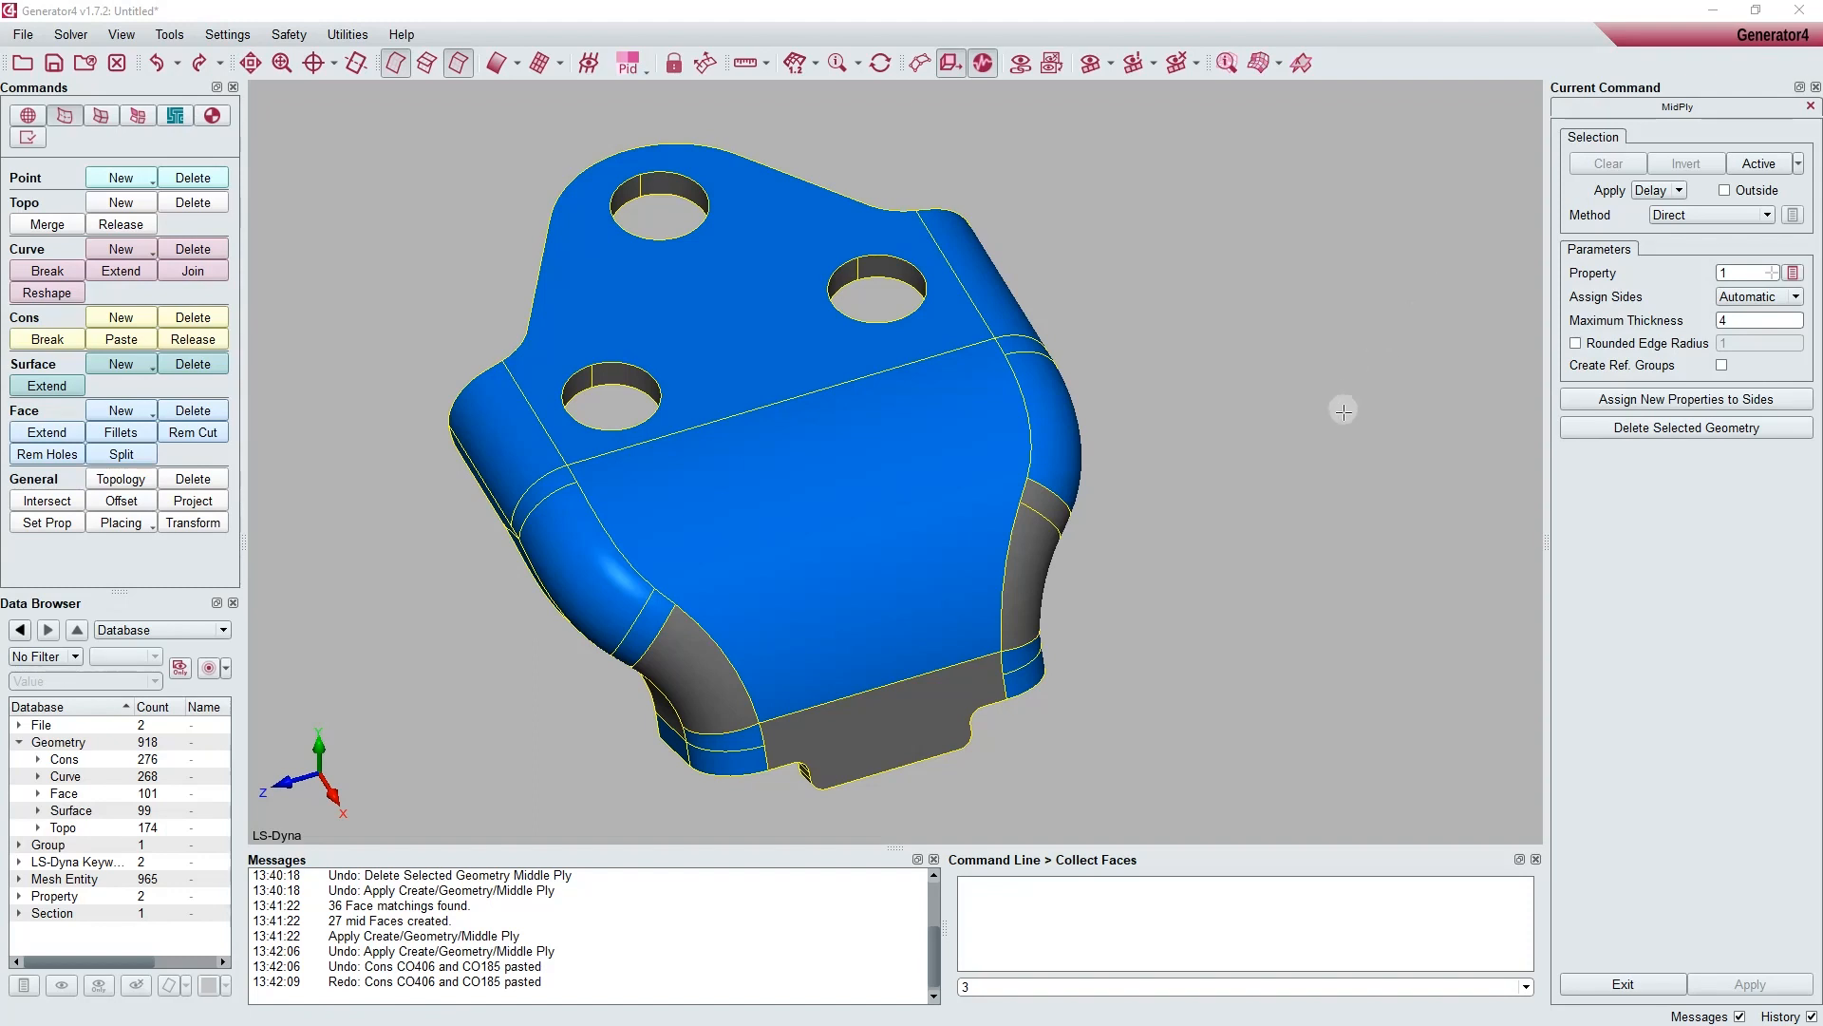
Step: Enable reference group creation and generate middle ply faces from all of the bracket's faces using automatic side assignment
{"action": "left_click", "coordinate": [1721, 365]}
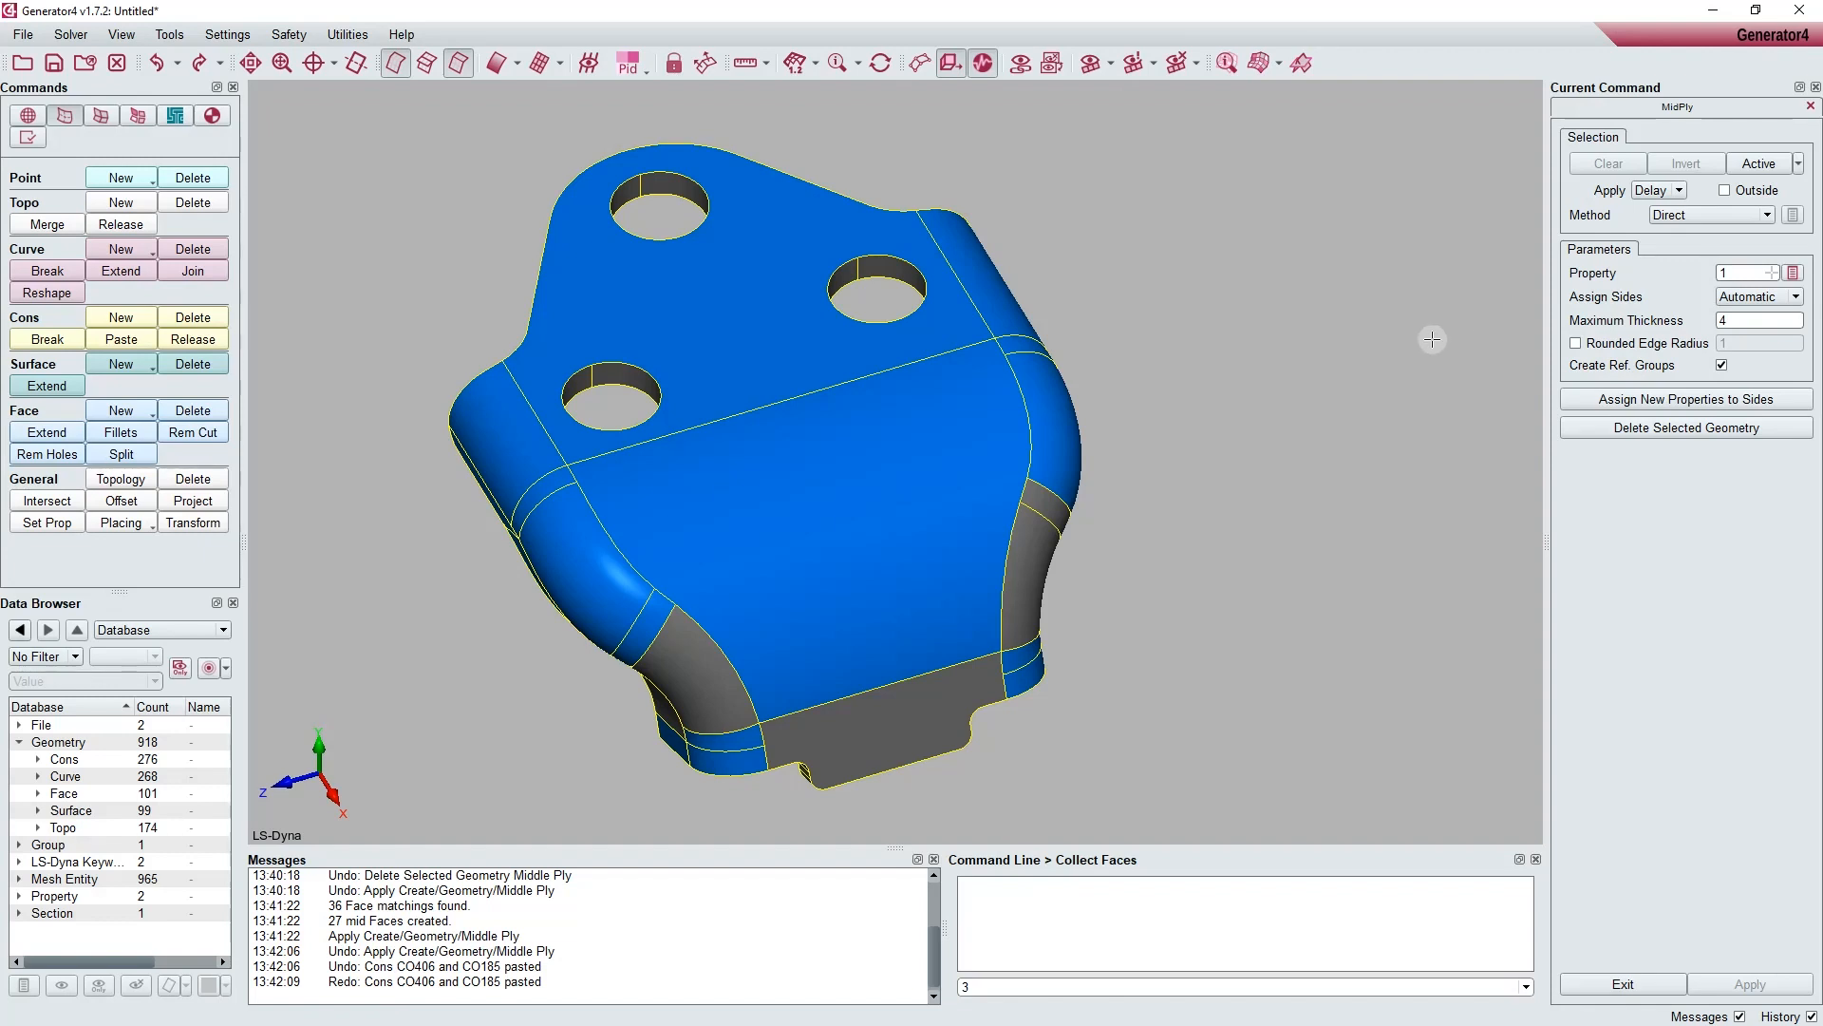
{"action": "scroll", "coordinate": [1407, 335], "scroll_direction": "down", "scroll_amount": 2}
{"action": "mouse_move", "coordinate": [1406, 335]}
{"action": "middle_mouse_down"}
{"action": "mouse_move", "coordinate": [1496, 324]}
{"action": "mouse_move", "coordinate": [1409, 334]}
{"action": "middle_mouse_up"}
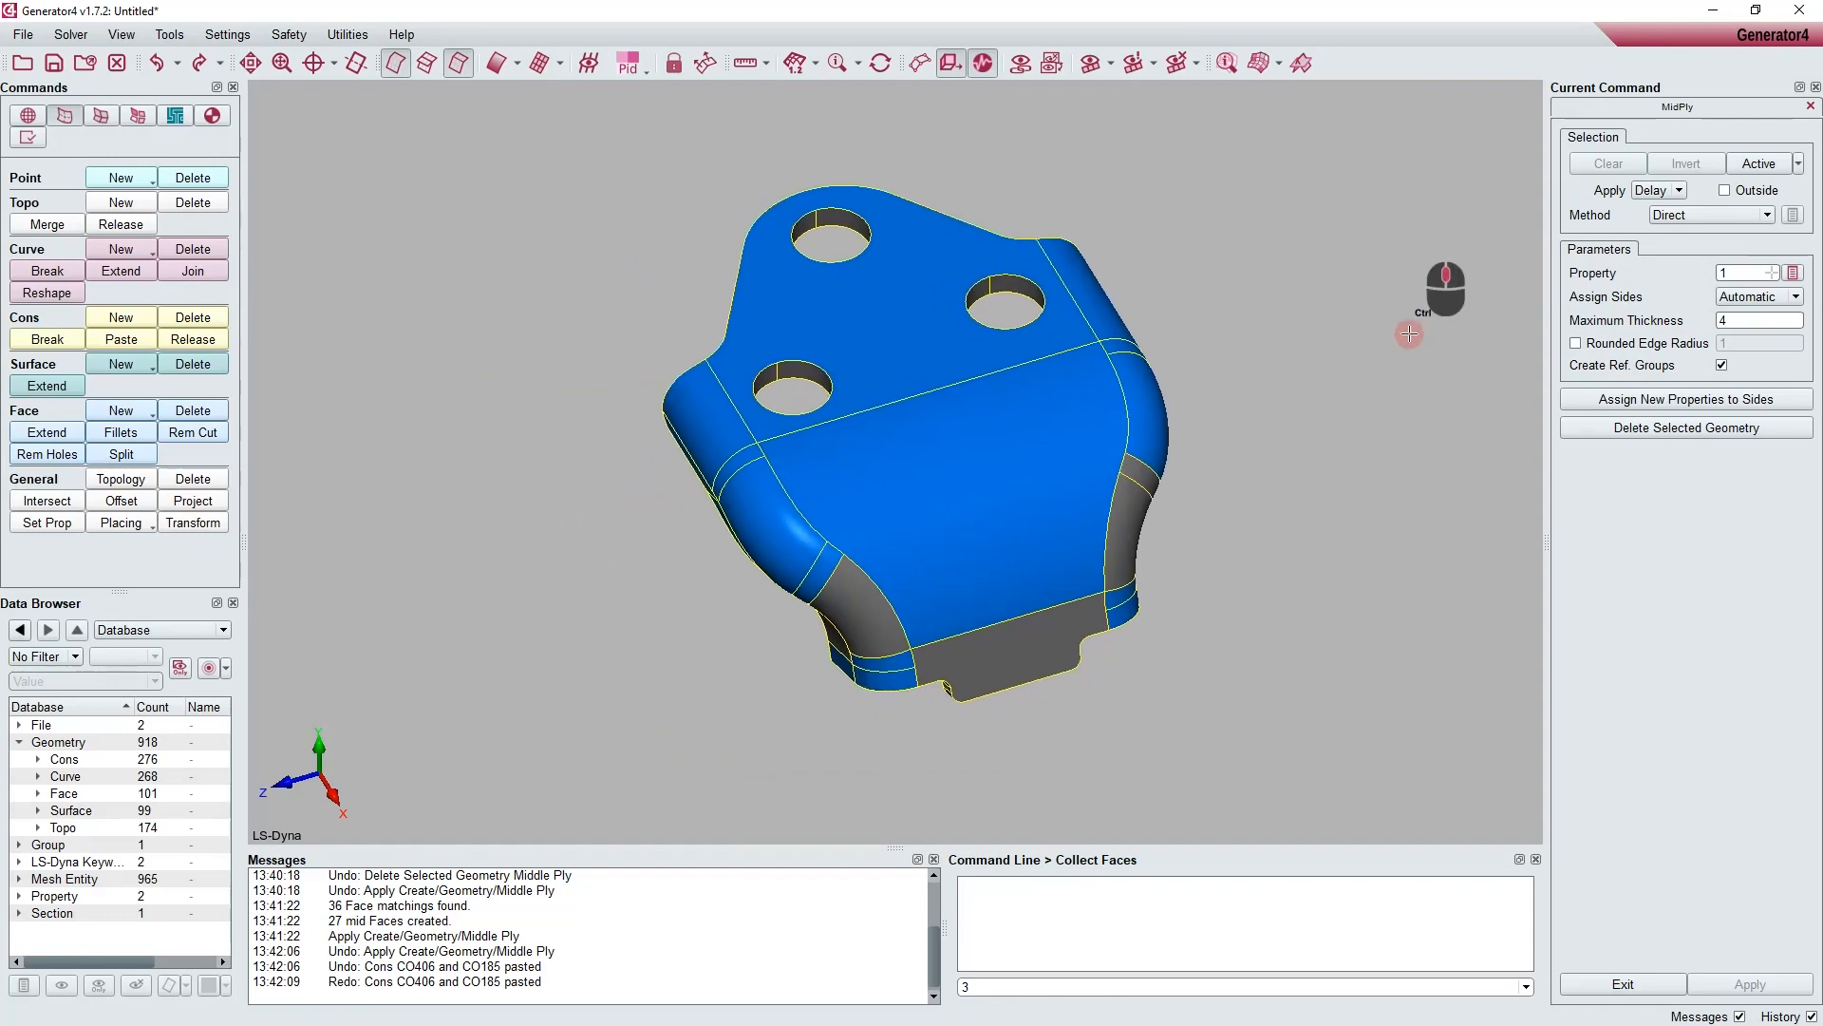
{"action": "left_click_drag", "start_coordinate": [439, 140], "coordinate": [1328, 771]}
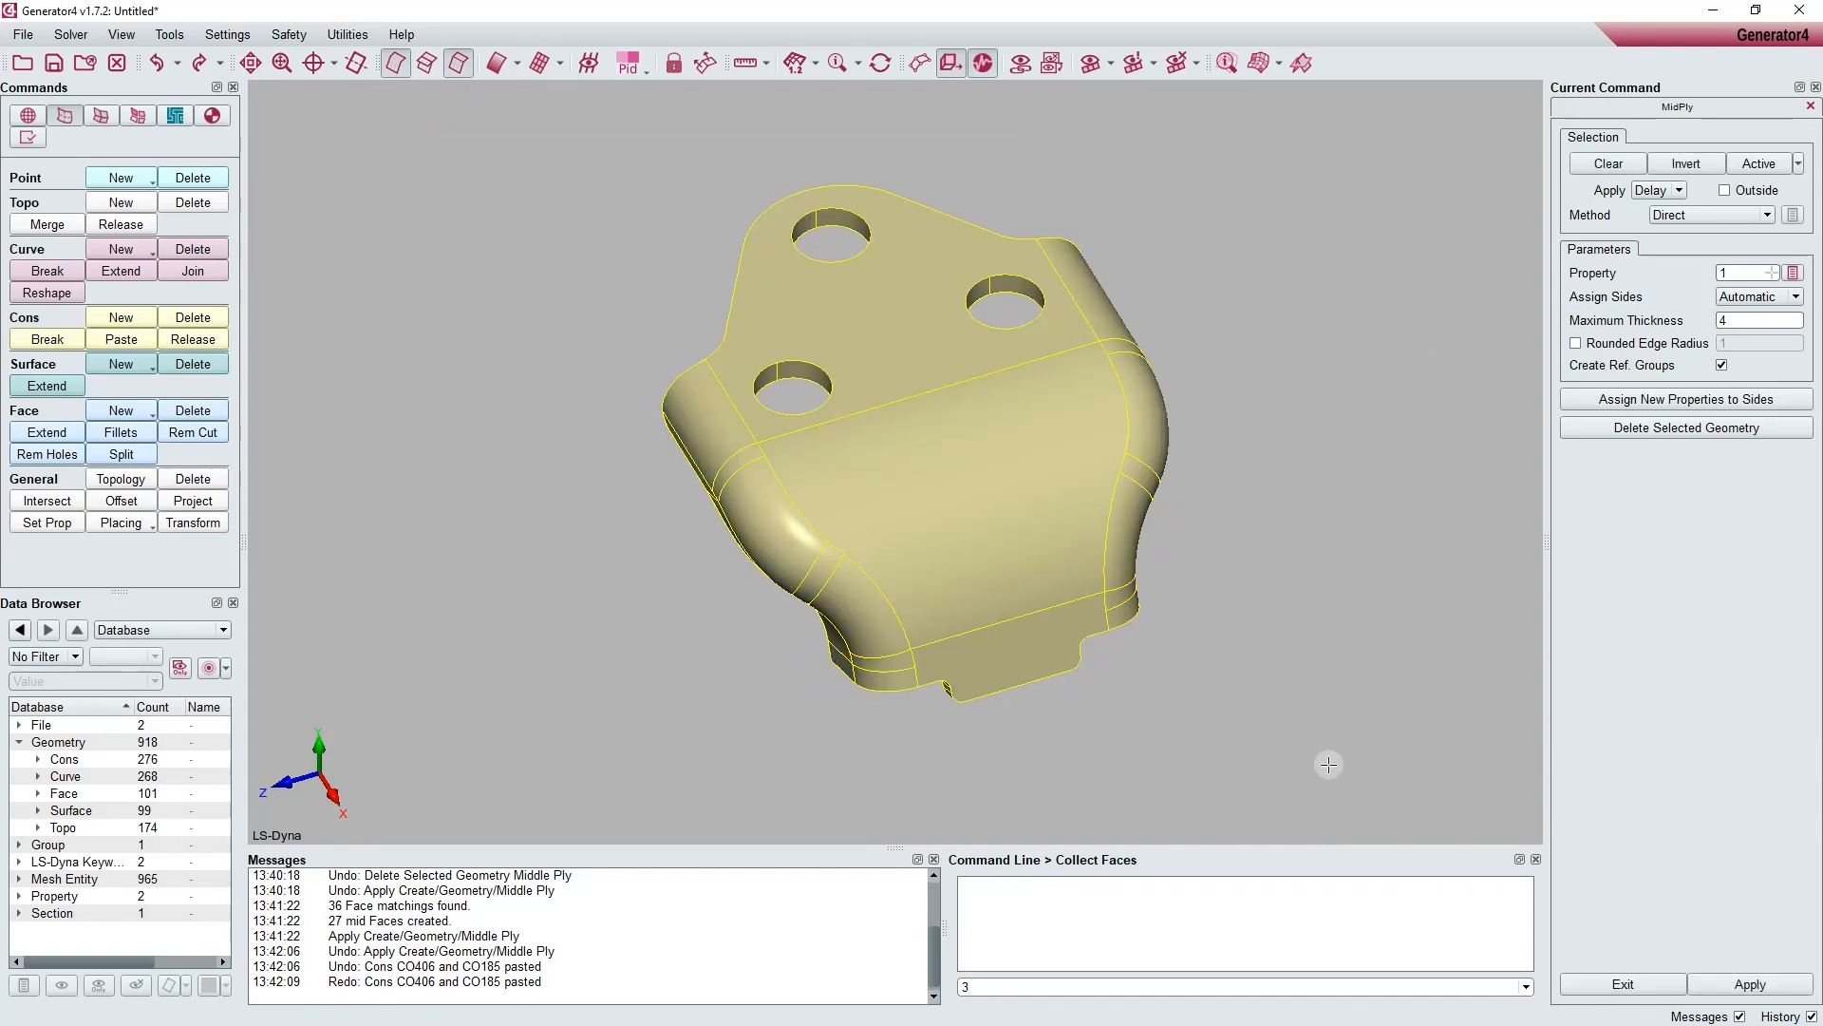
{"action": "middle_click", "coordinate": [1302, 536]}
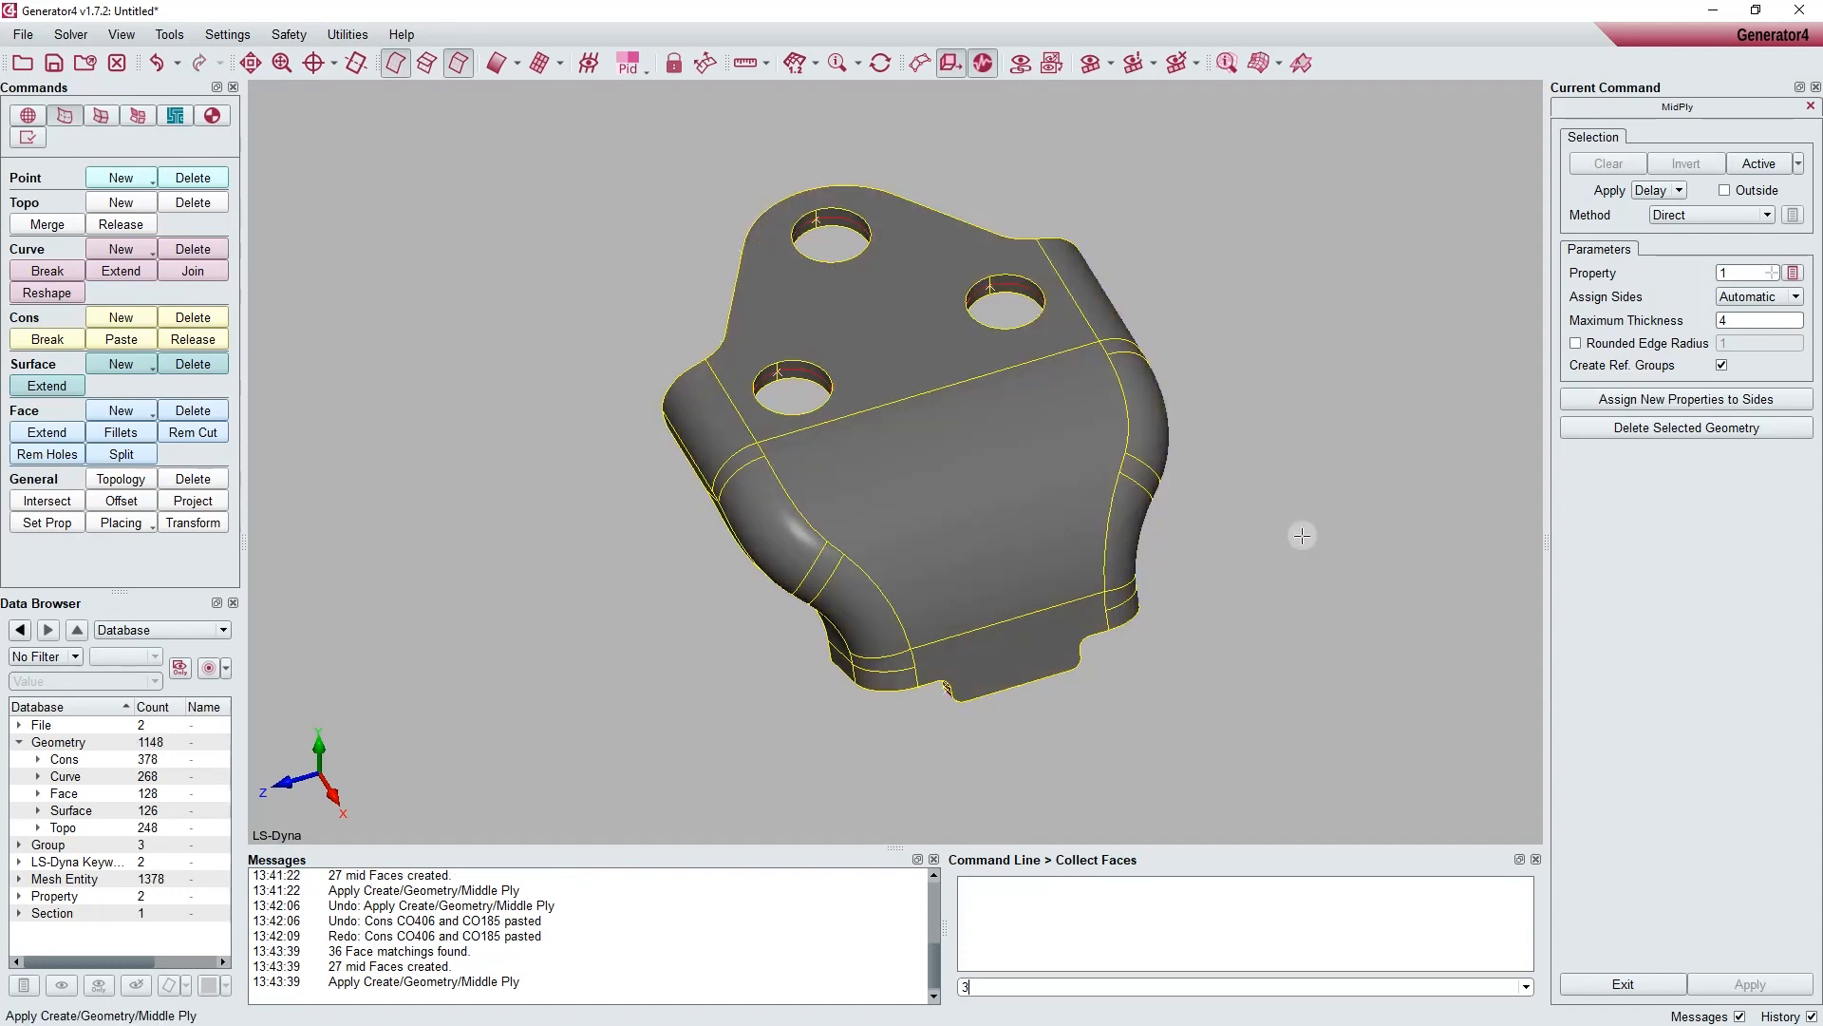
{"action": "left_click_drag", "start_coordinate": [1301, 537], "coordinate": [1221, 574], "text": "ctrl"}
{"action": "left_click_drag", "start_coordinate": [1319, 545], "coordinate": [1400, 566], "text": "ctrl"}
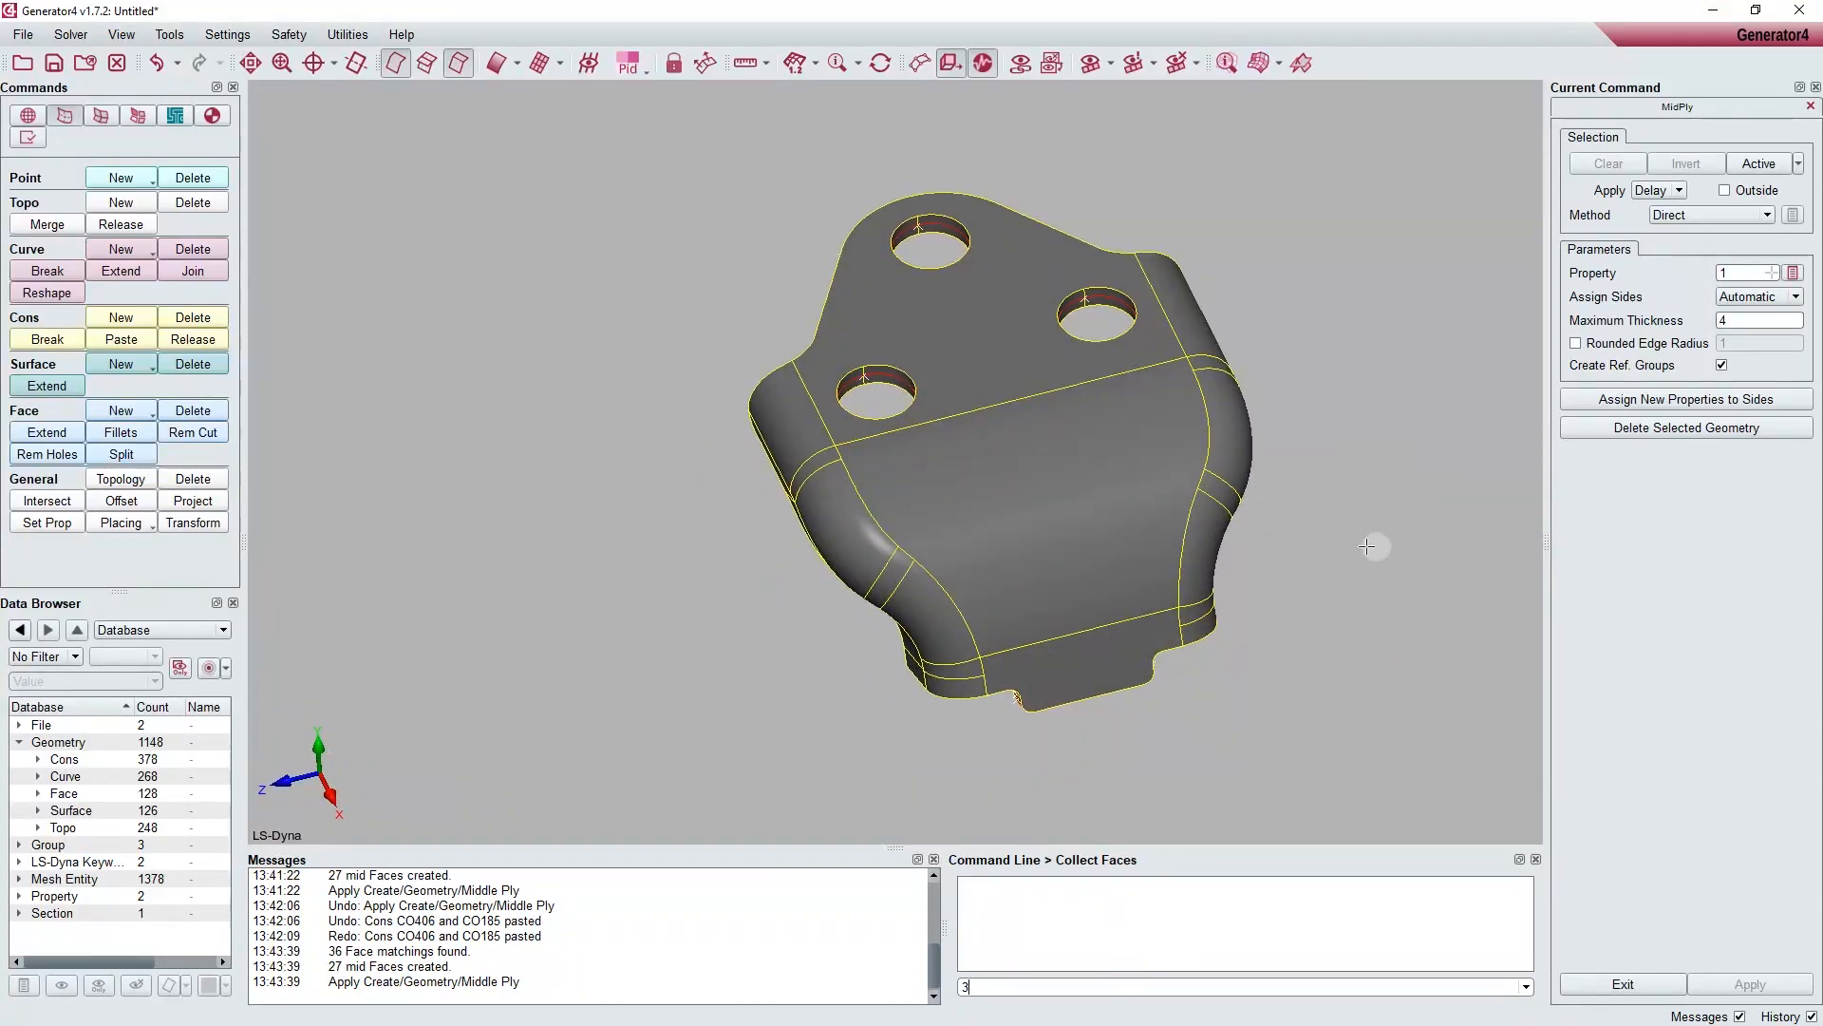
Step: Display the OuterGeom group in wireframe and delete the bracket's original outer geometry, keeping only its middle ply faces
{"action": "left_click", "coordinate": [156, 630]}
{"action": "left_click", "coordinate": [130, 708]}
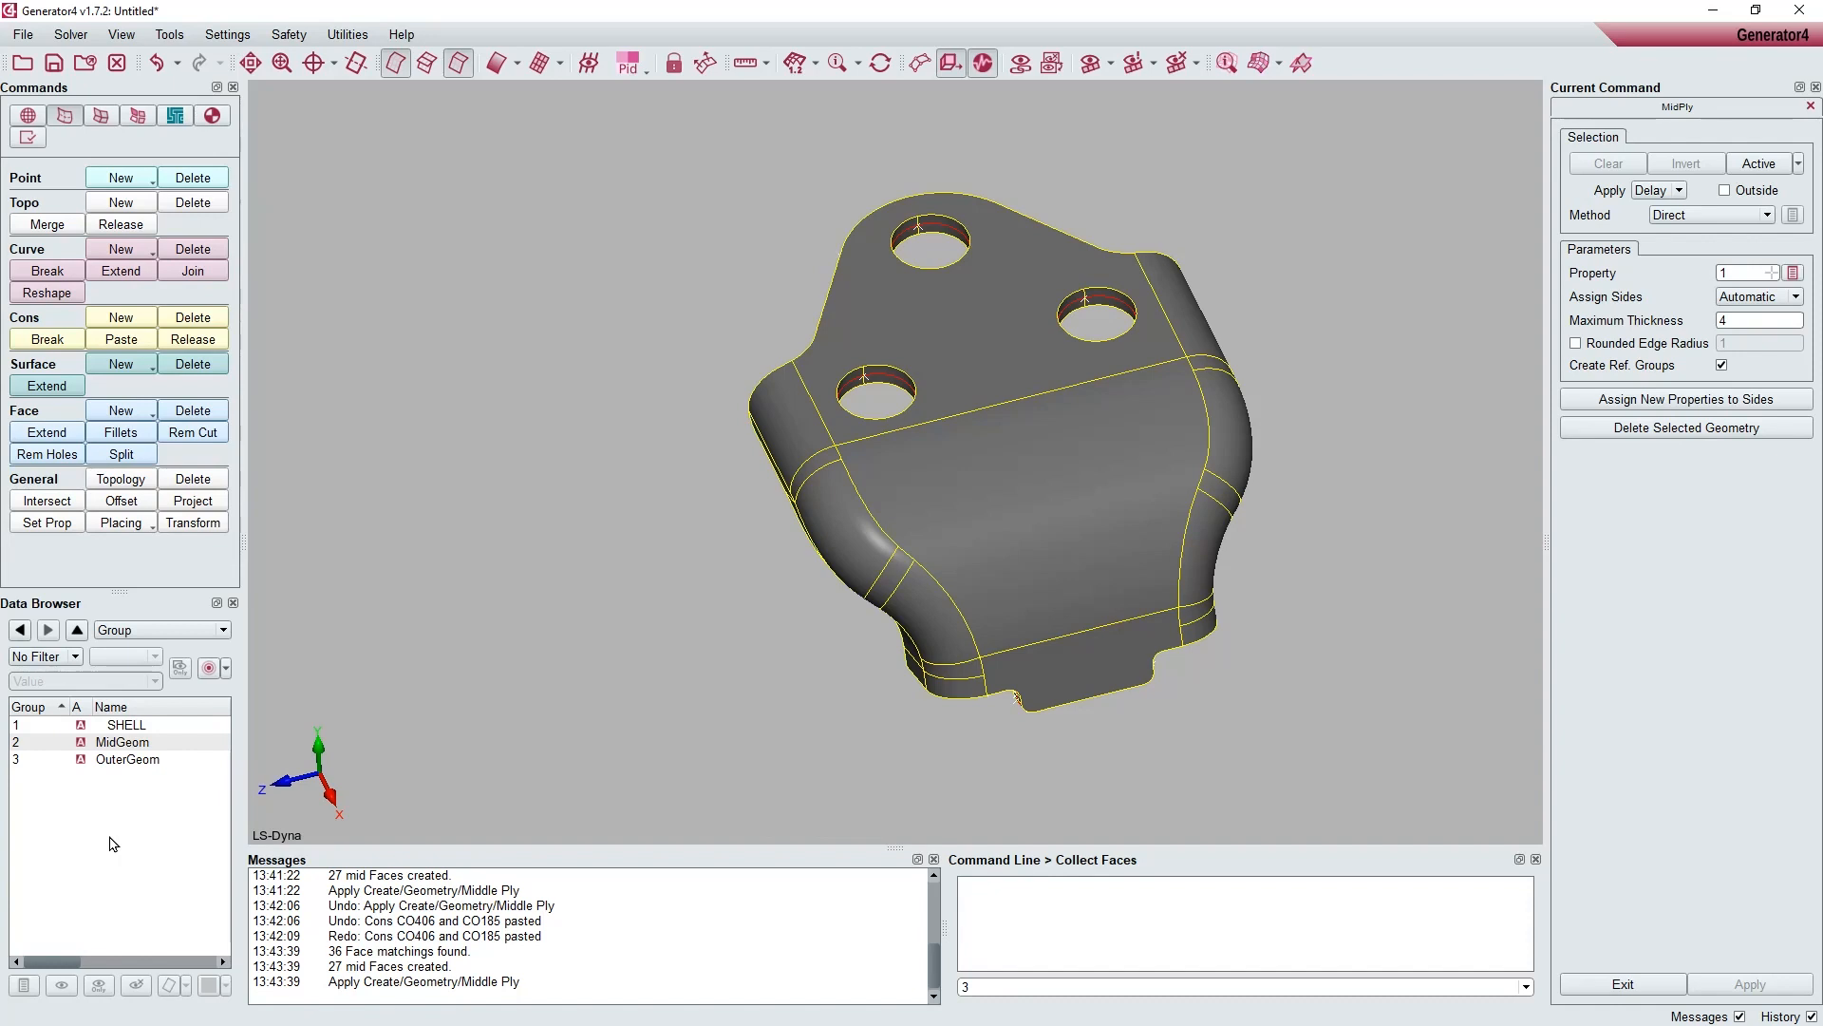
{"action": "left_click", "coordinate": [124, 759]}
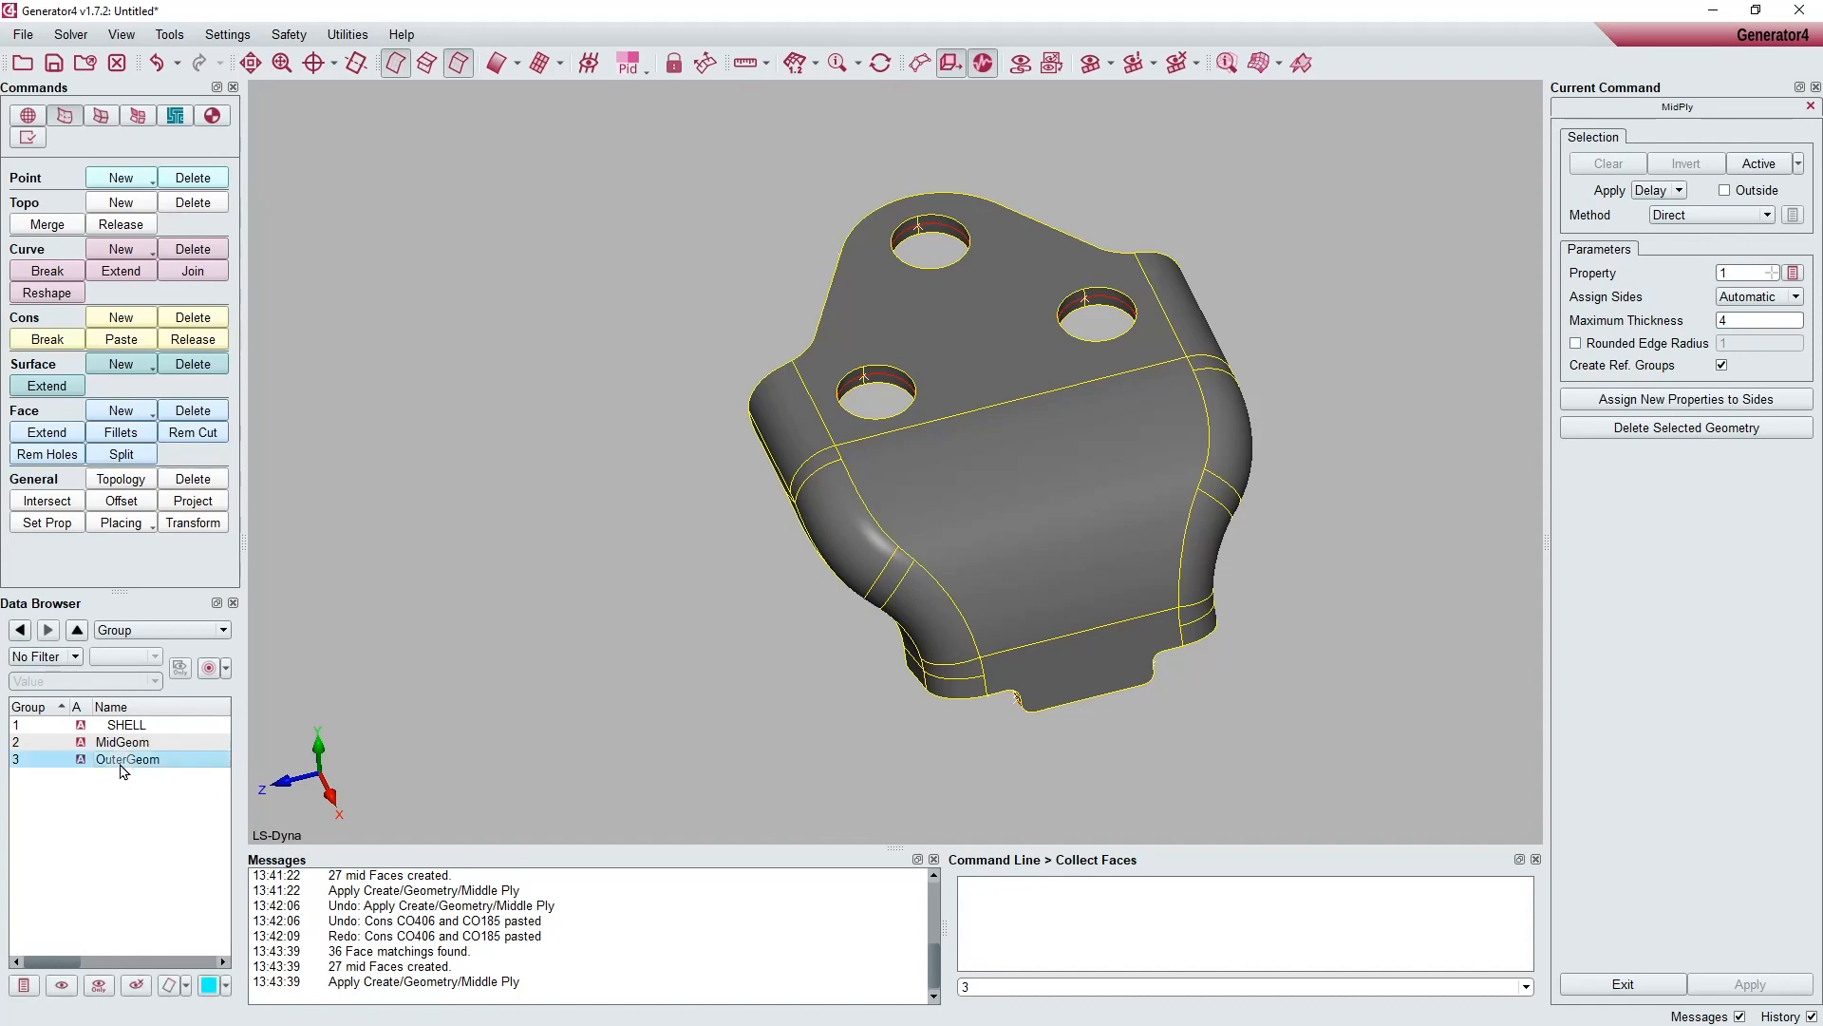
{"action": "left_click", "coordinate": [171, 986]}
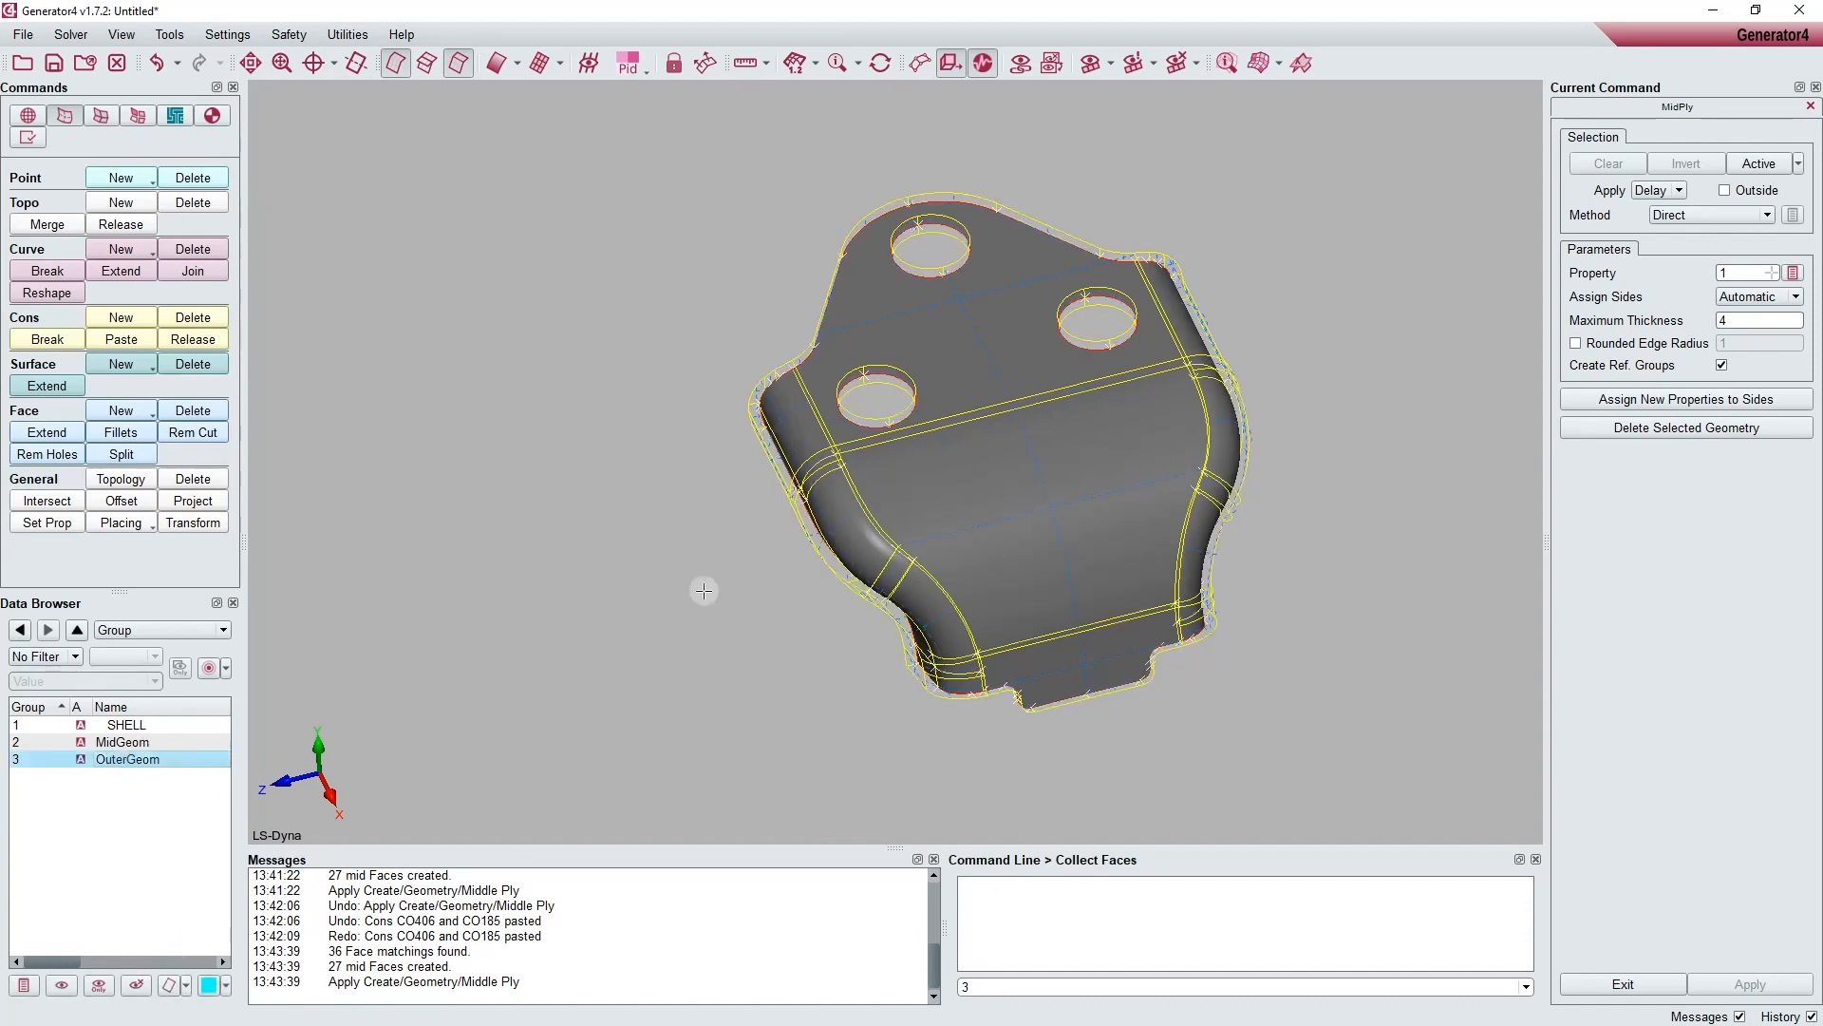
{"action": "left_click_drag", "start_coordinate": [715, 561], "coordinate": [1060, 539], "text": "ctrl"}
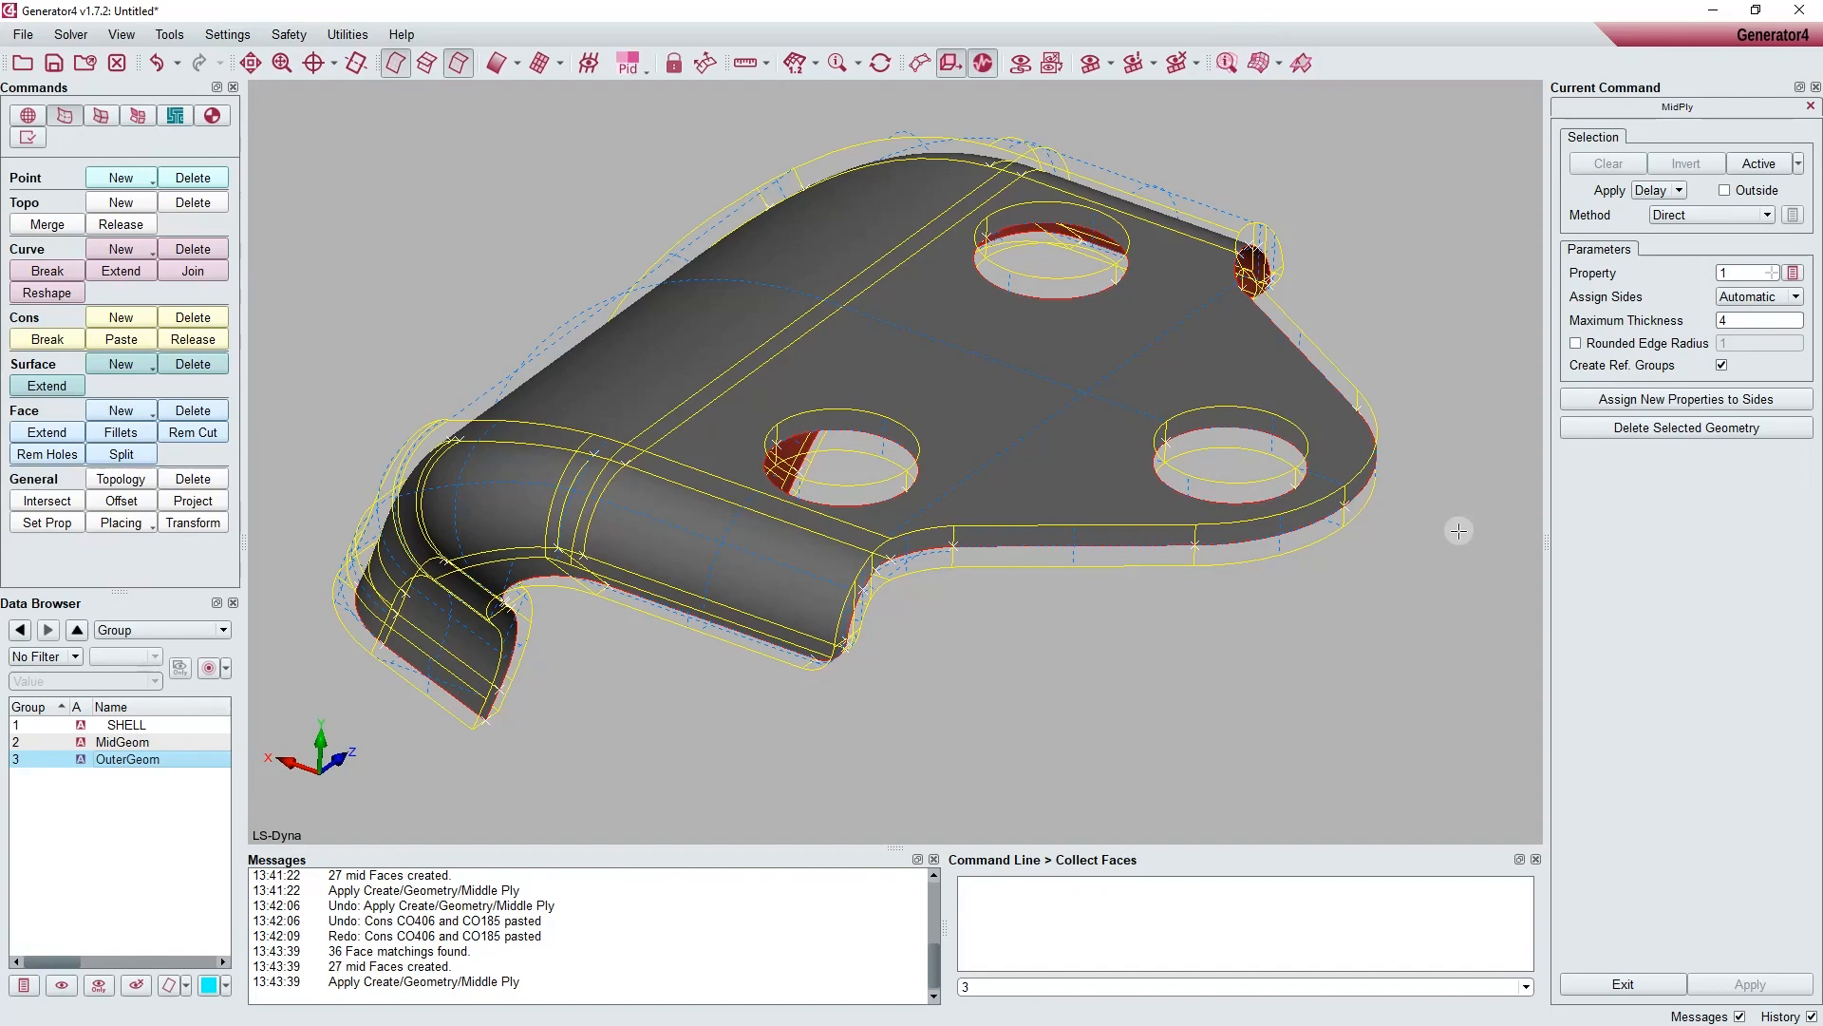
{"action": "left_click", "coordinate": [1592, 427]}
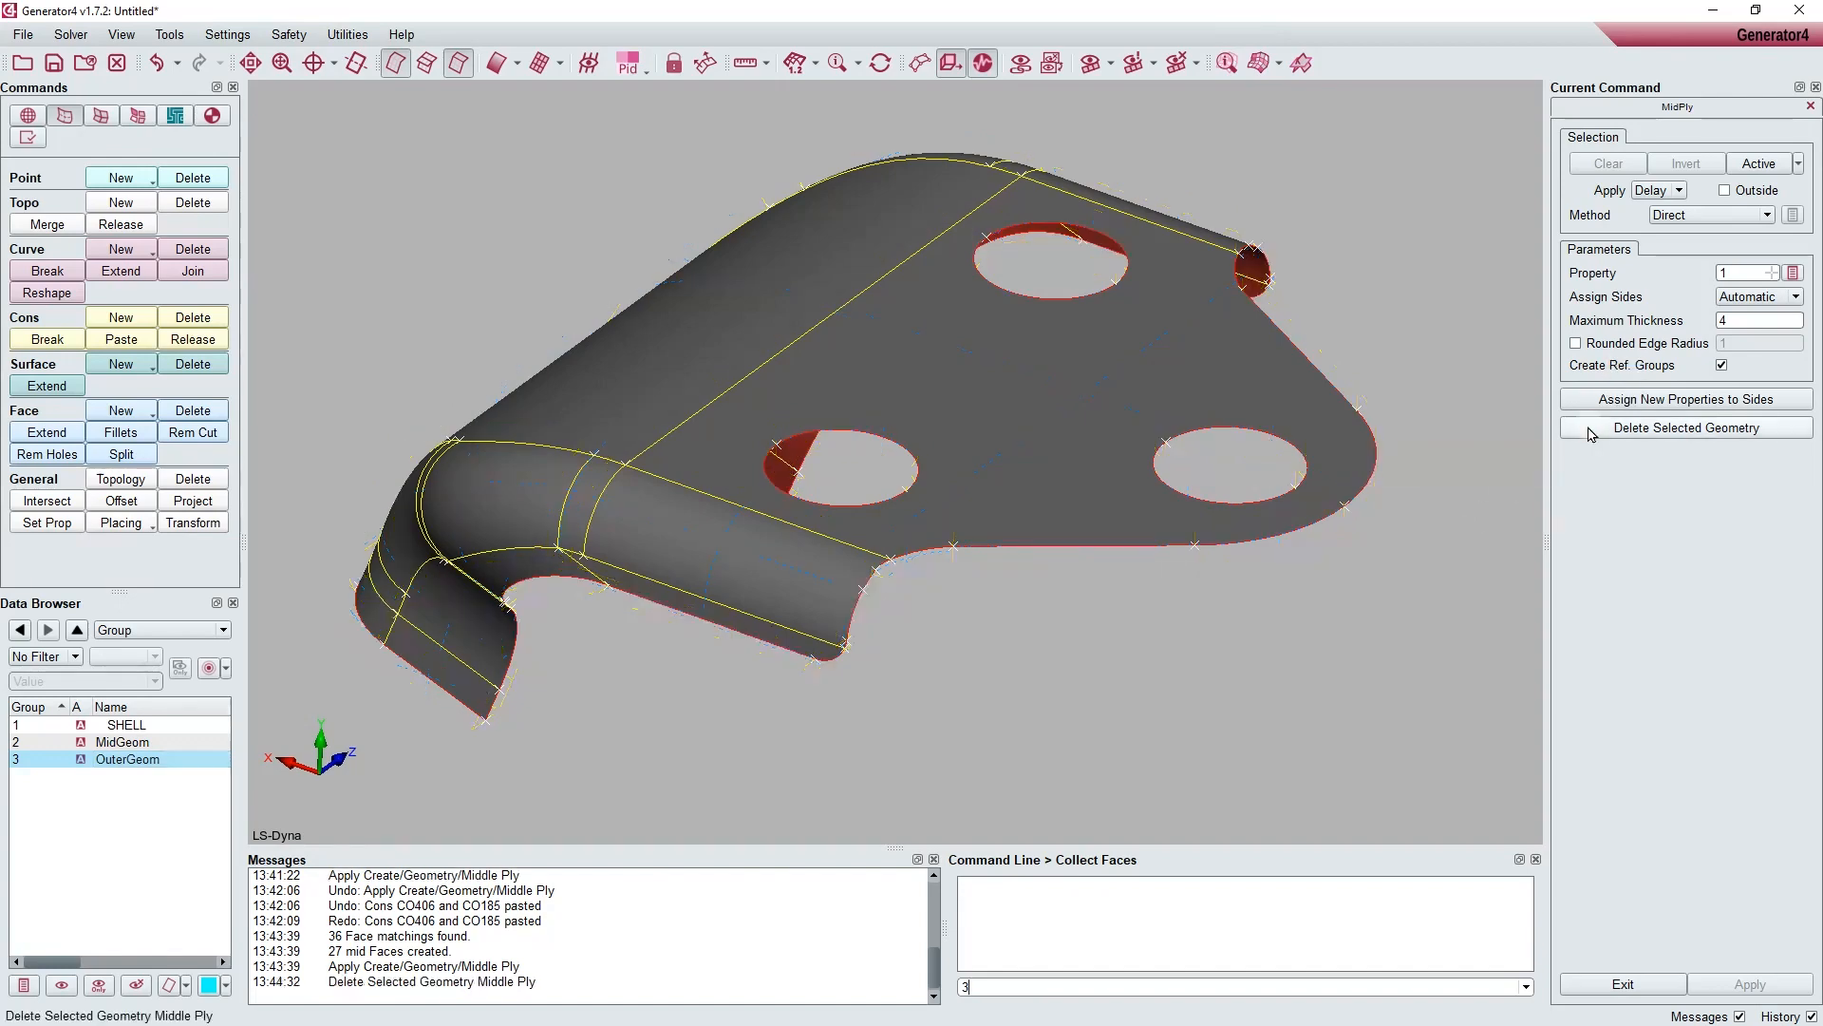
{"action": "left_click_drag", "start_coordinate": [1192, 574], "coordinate": [1393, 566], "text": "ctrl"}
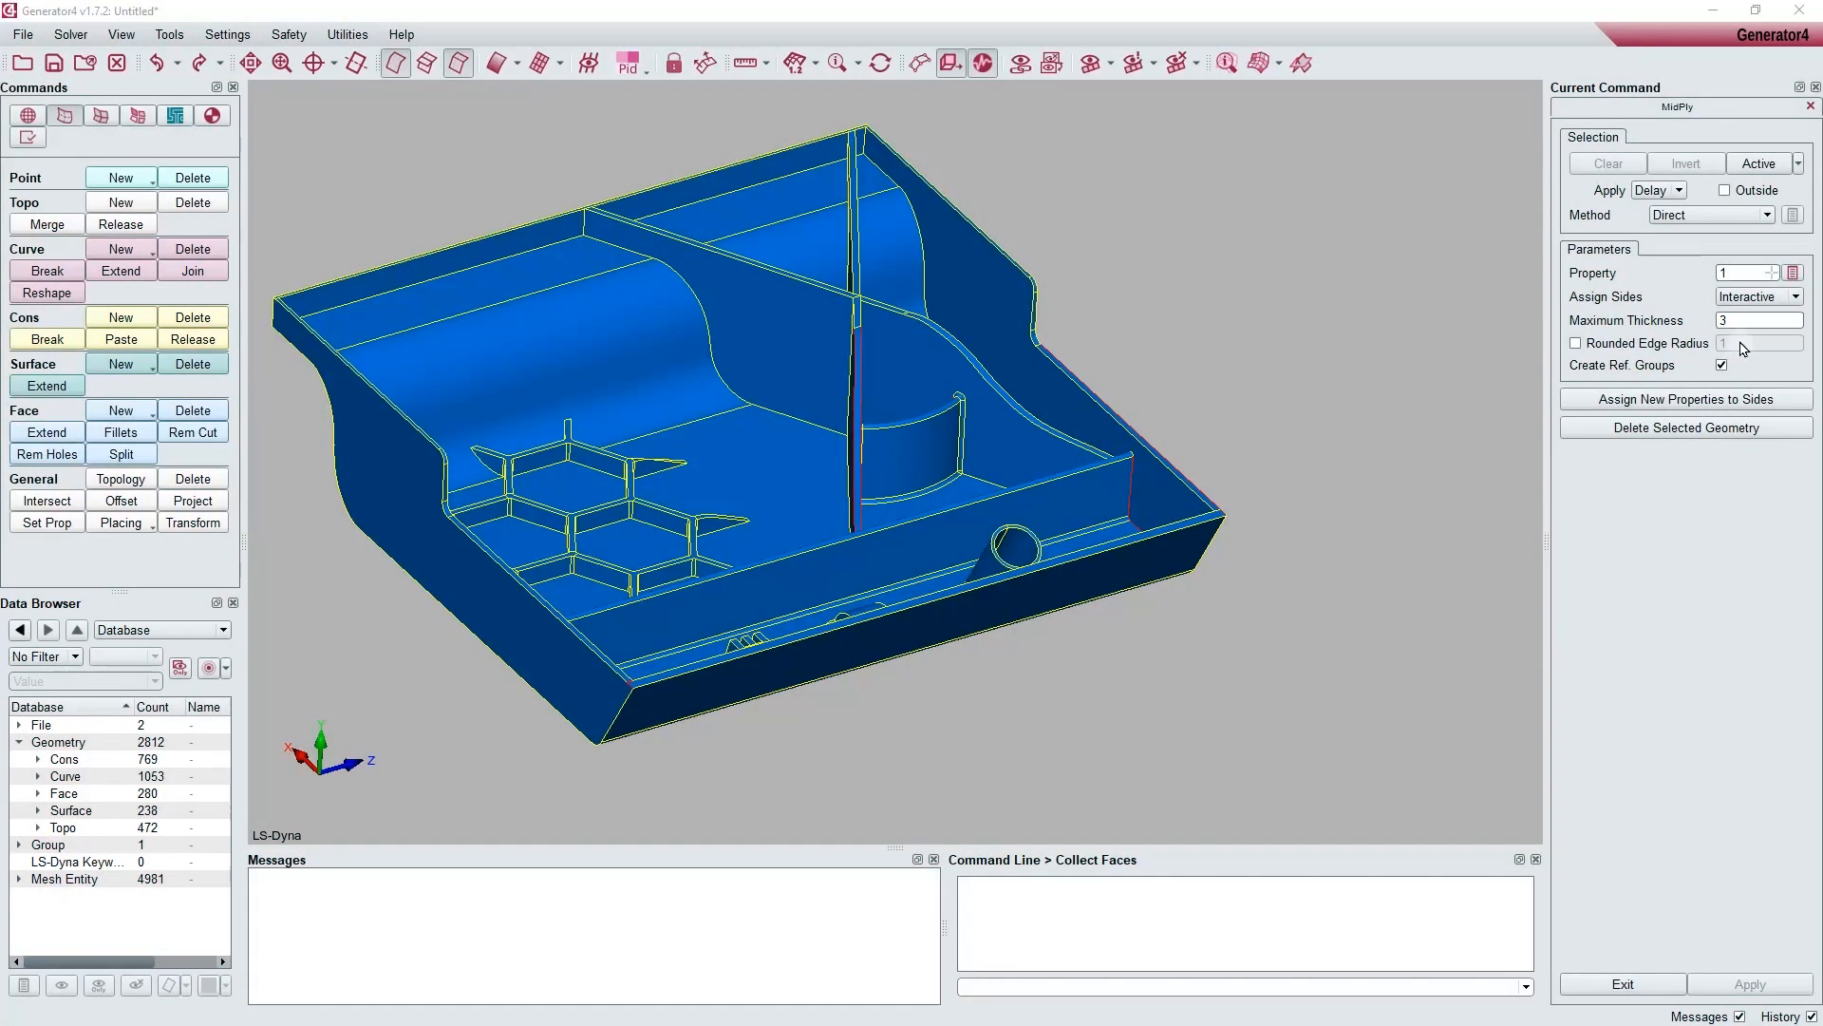
Step: Set side assignment to Interactive and select the rounded faces along the upper and end edges of the tray's curved rib
{"action": "left_click", "coordinate": [1740, 297]}
{"action": "left_click", "coordinate": [1740, 300]}
{"action": "left_click_drag", "start_coordinate": [1410, 335], "coordinate": [1121, 522], "text": "ctrl"}
{"action": "middle_click_drag", "start_coordinate": [1120, 521], "coordinate": [1260, 627], "text": "ctrl"}
{"action": "scroll", "coordinate": [1261, 628], "scroll_direction": "down", "scroll_amount": 1, "text": "ctrl"}
{"action": "scroll", "coordinate": [1261, 627], "scroll_direction": "down", "scroll_amount": 2, "text": "ctrl"}
{"action": "left_click_drag", "start_coordinate": [1260, 628], "coordinate": [1263, 533], "text": "ctrl"}
{"action": "scroll", "coordinate": [1269, 615], "scroll_direction": "down", "scroll_amount": 2, "text": "ctrl"}
{"action": "scroll", "coordinate": [1168, 543], "scroll_direction": "up", "scroll_amount": 2, "text": "ctrl"}
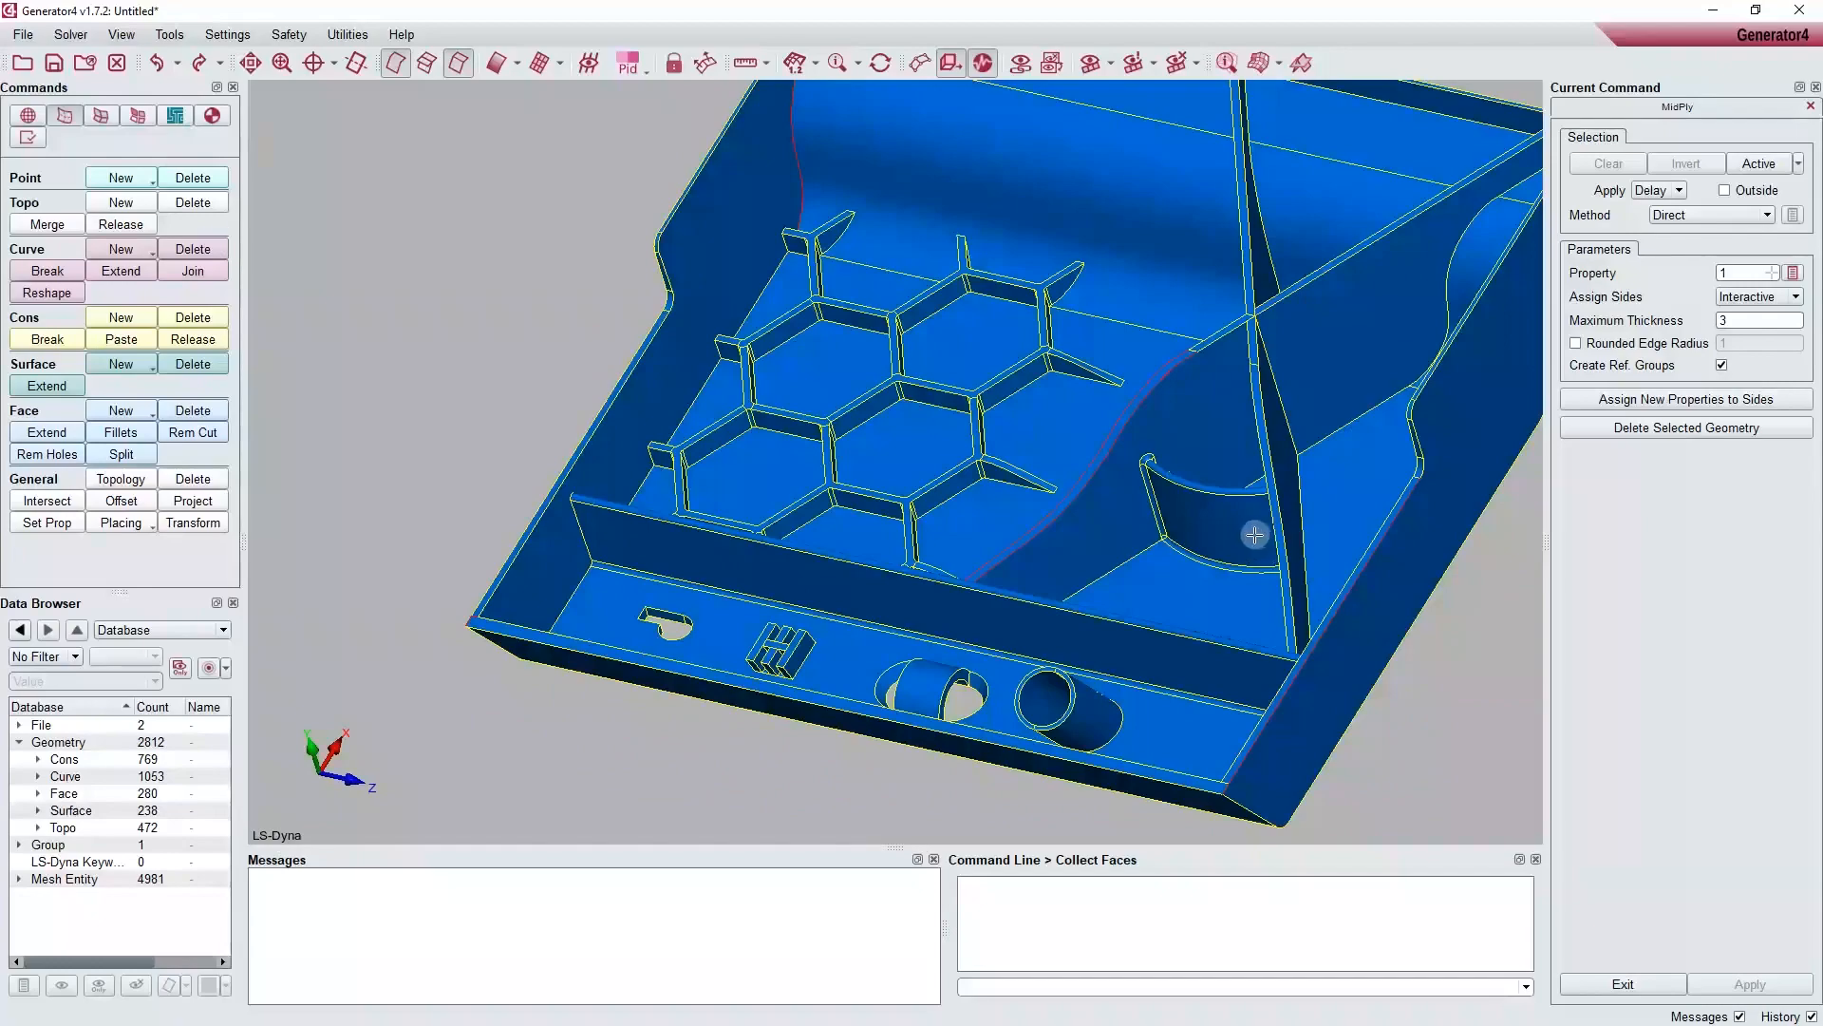
{"action": "scroll", "coordinate": [1255, 535], "scroll_direction": "down", "scroll_amount": 5, "text": "ctrl"}
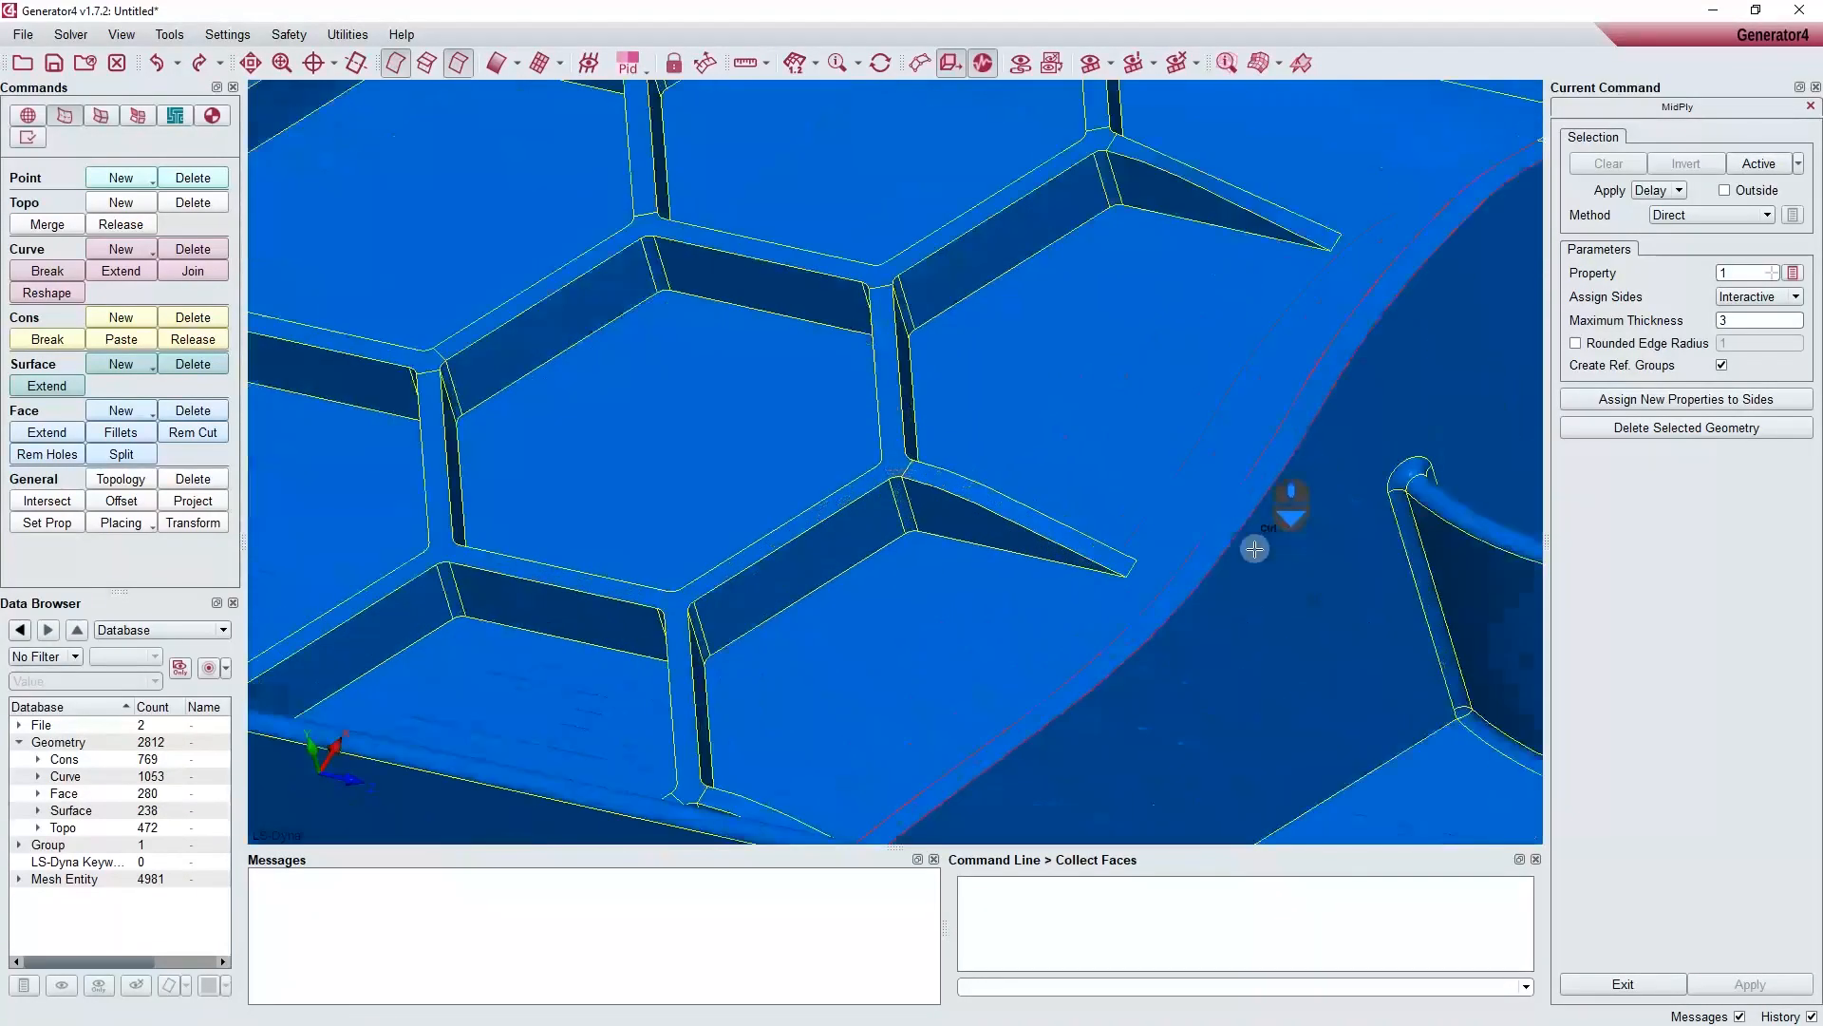
{"action": "left_click_drag", "start_coordinate": [1255, 549], "coordinate": [1140, 517], "text": "ctrl"}
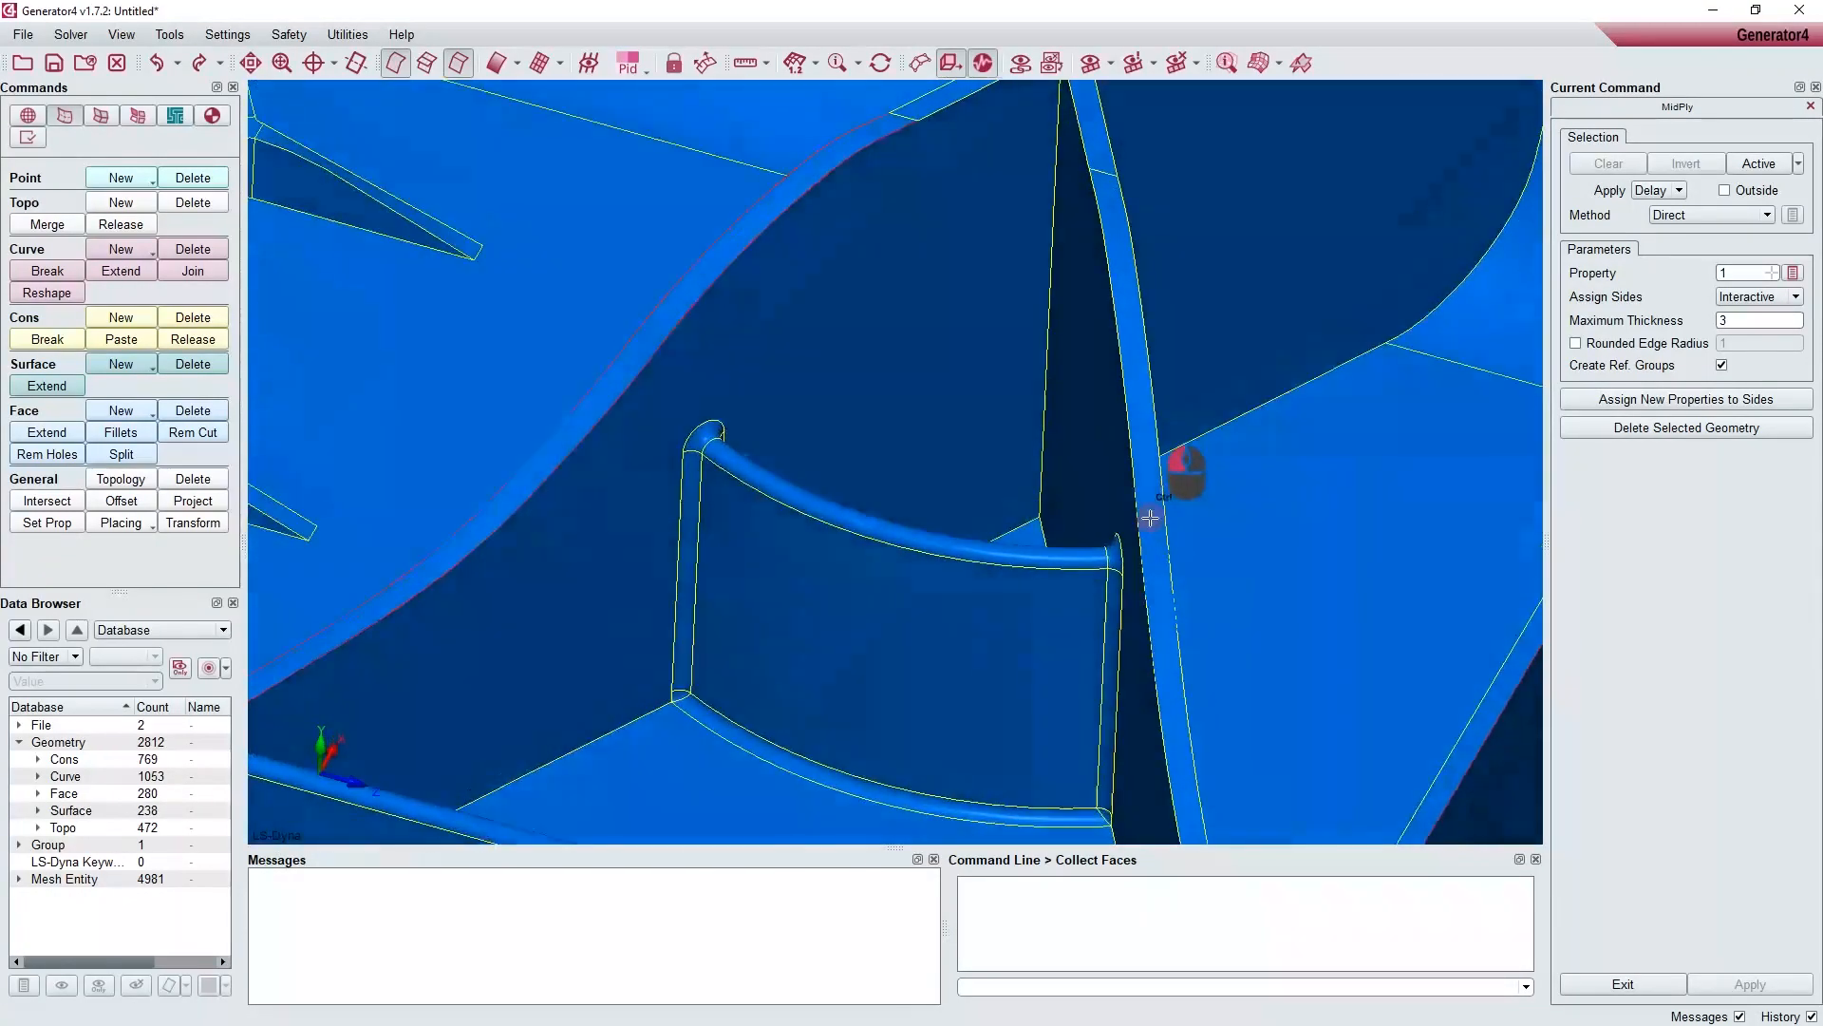
{"action": "left_click", "coordinate": [981, 551]}
{"action": "left_click", "coordinate": [690, 484]}
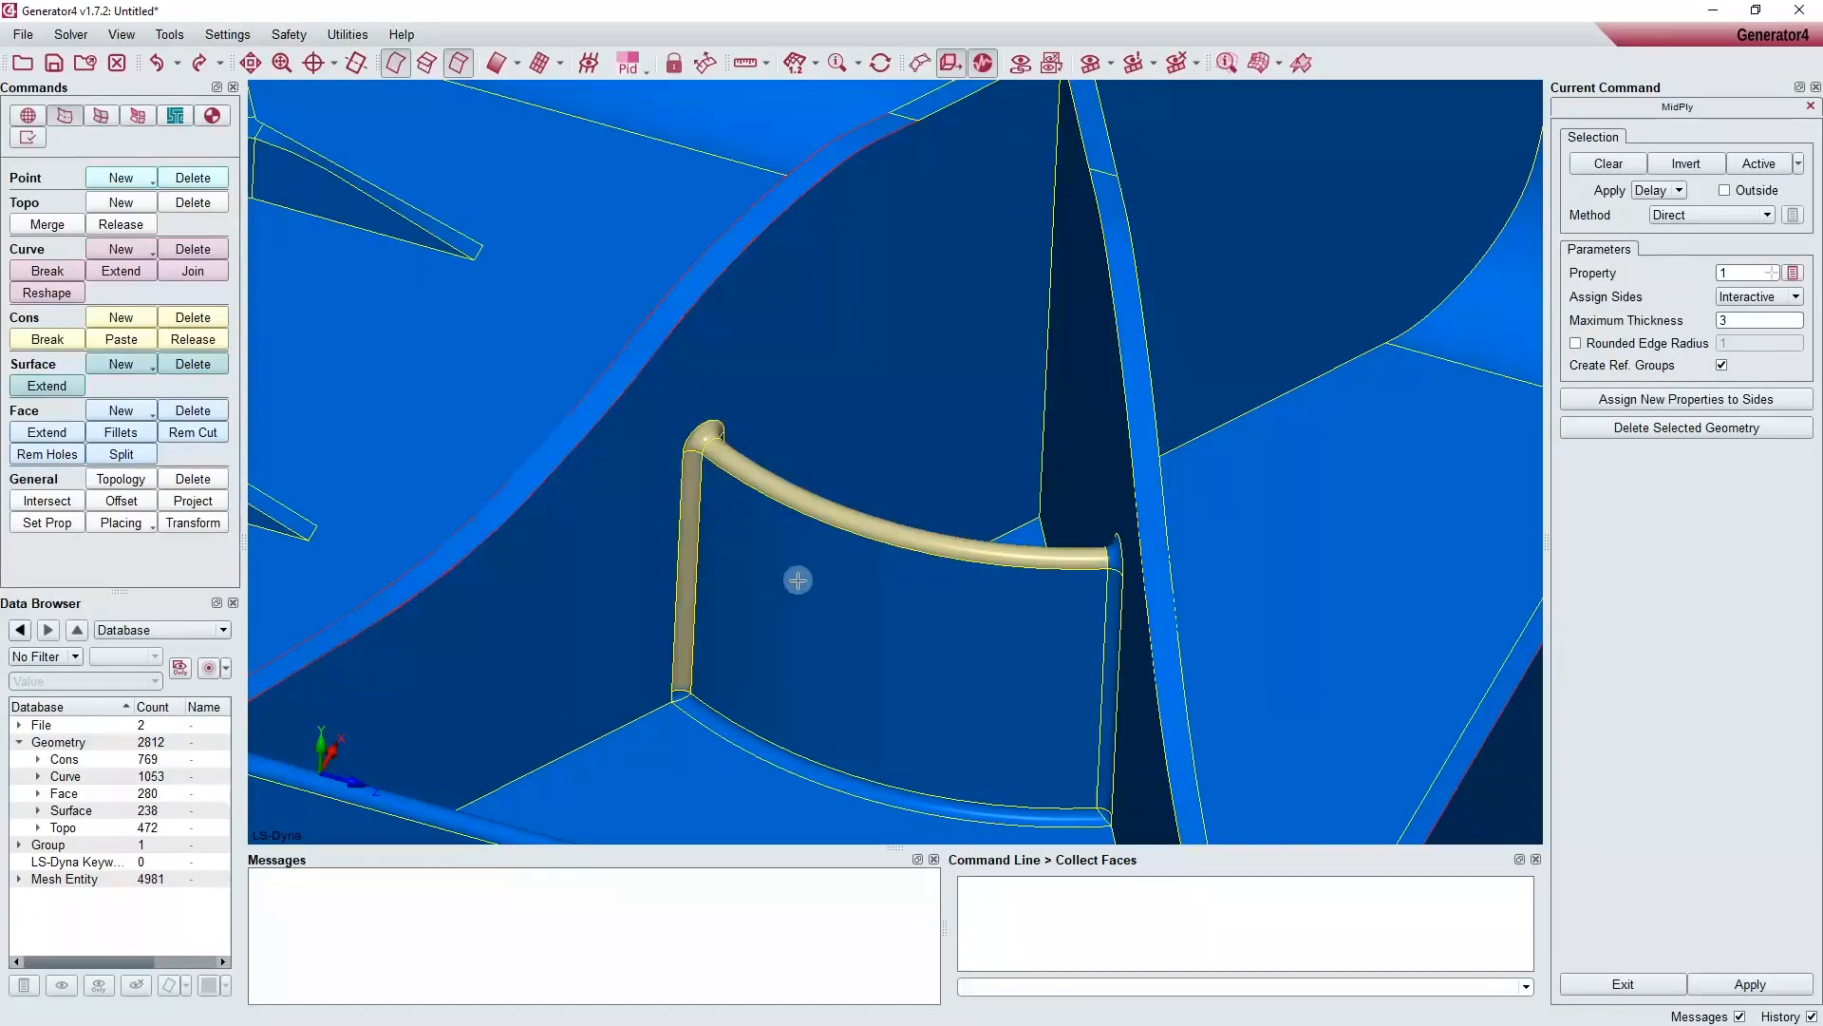
Step: Enable the rounded edge radius option and set the radius to 5
{"action": "scroll", "coordinate": [793, 579], "scroll_direction": "up", "scroll_amount": 5}
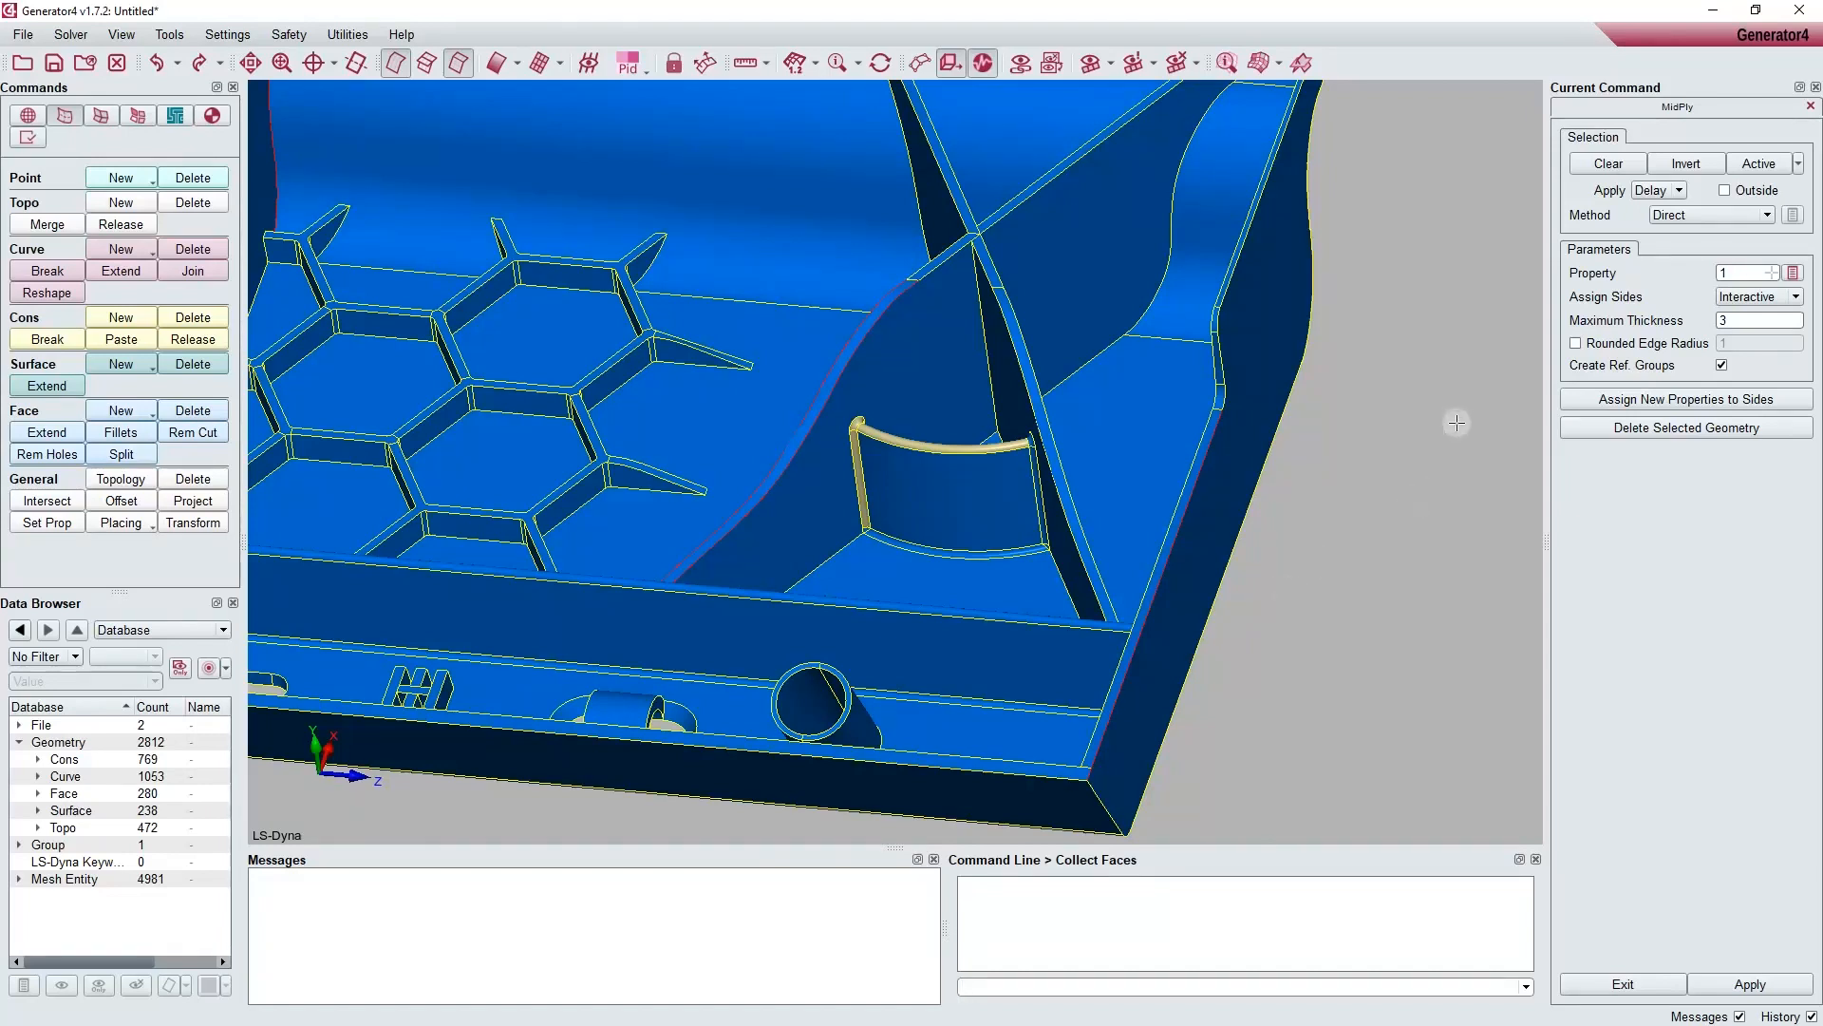
{"action": "left_click", "coordinate": [1575, 345]}
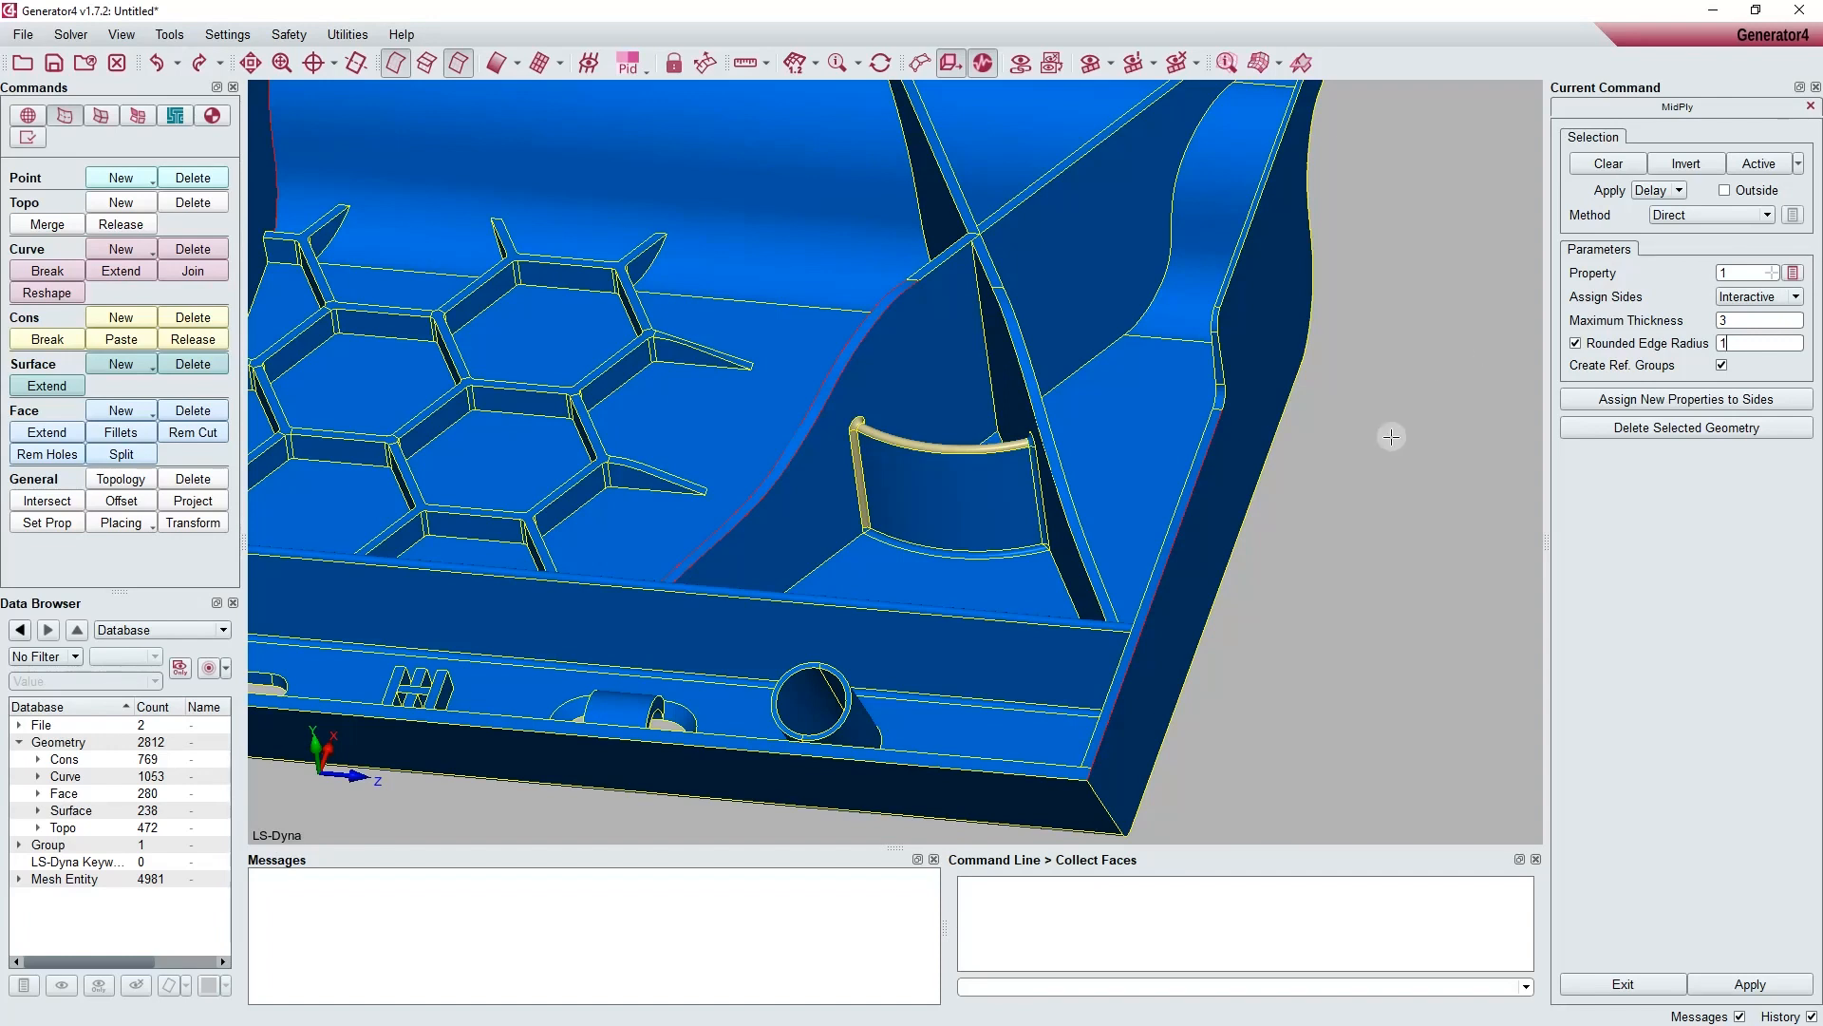
{"action": "double_click", "coordinate": [1762, 339]}
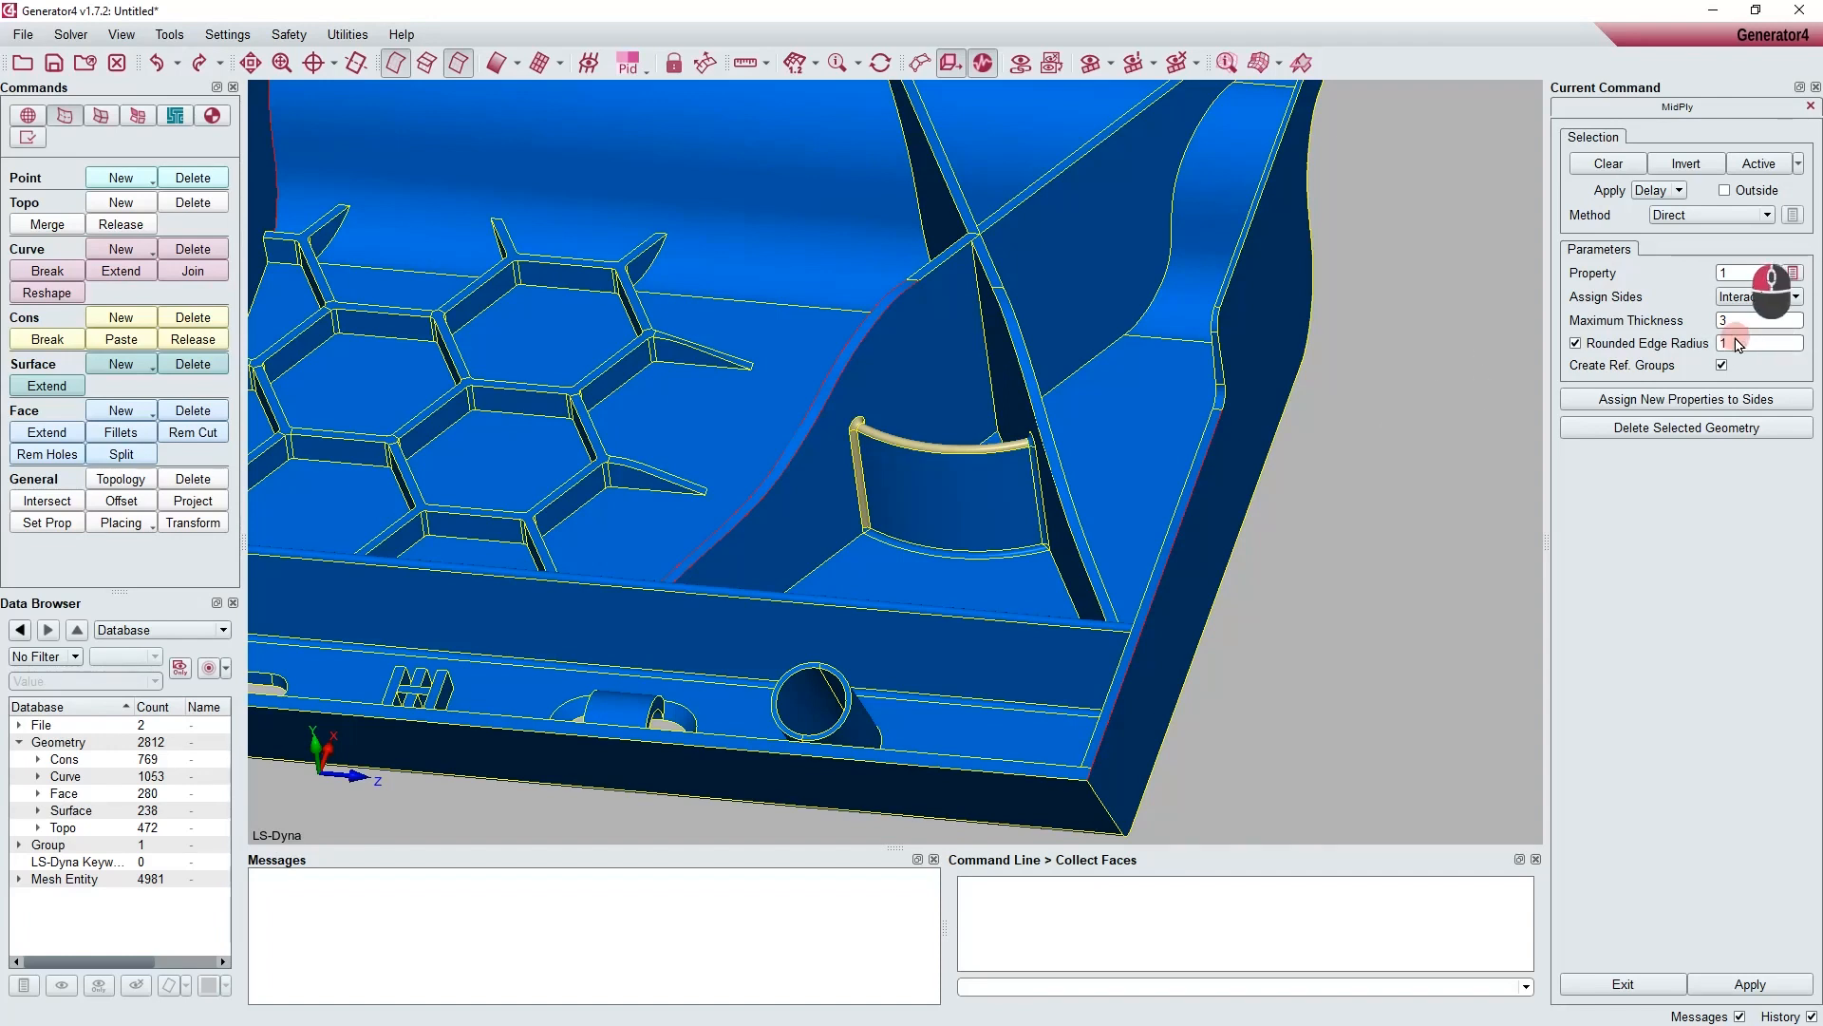
{"action": "type", "text": "5"}
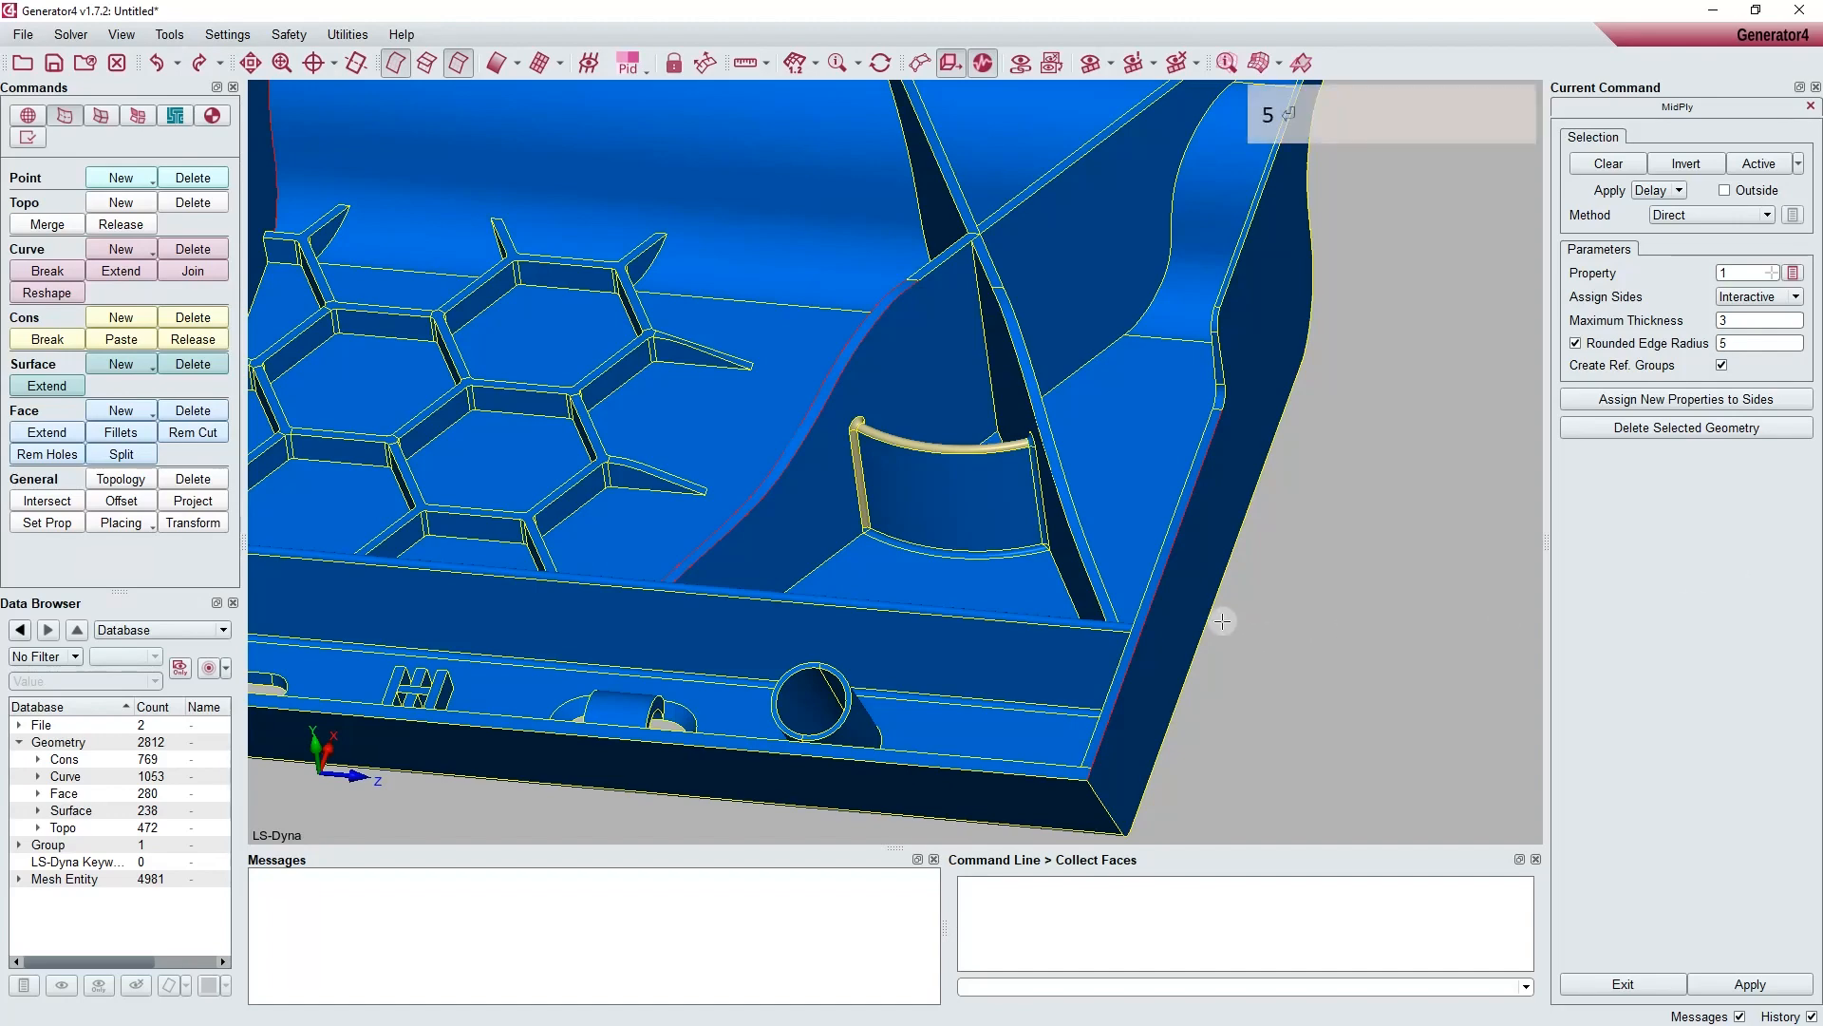
Step: Select all faces of the ribbed tray and generate their side assignment with maximum thickness 3
{"action": "scroll", "coordinate": [1223, 621], "scroll_direction": "down", "scroll_amount": 4, "text": "ctrl"}
{"action": "right_click_drag", "start_coordinate": [1241, 631], "coordinate": [1230, 535], "text": "ctrl"}
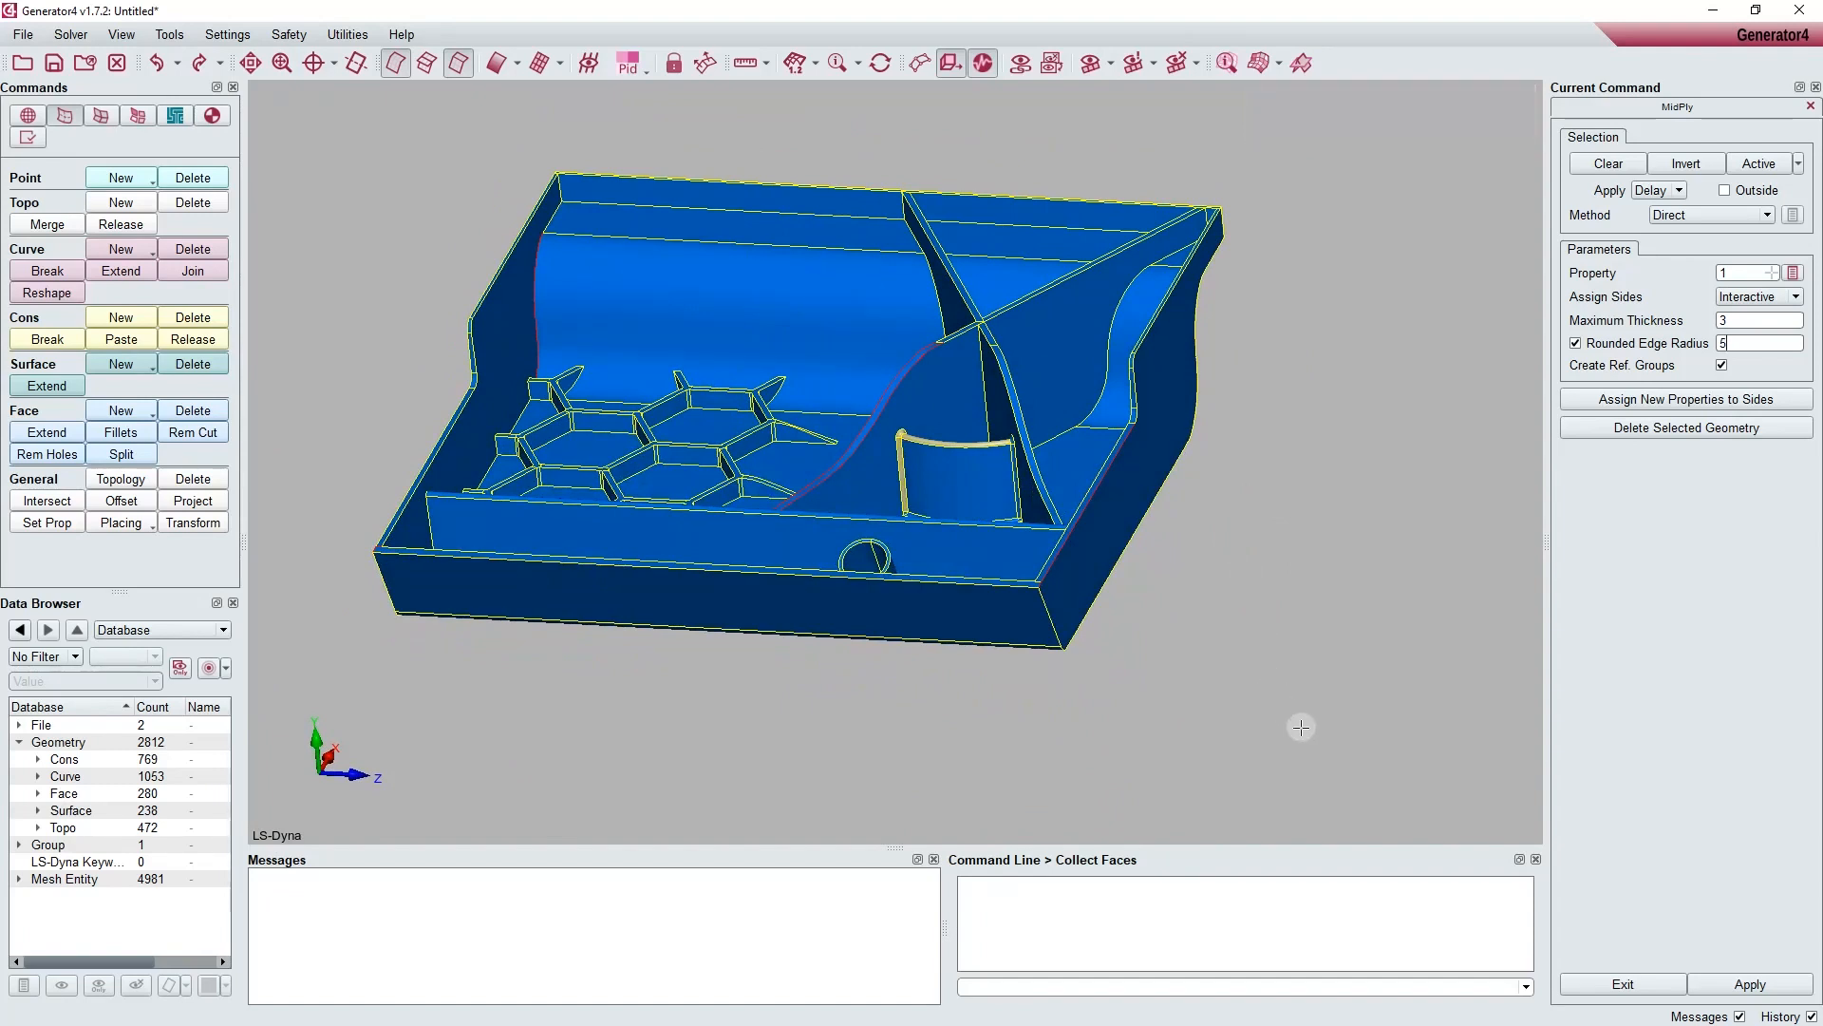
{"action": "left_click_drag", "start_coordinate": [1367, 755], "coordinate": [359, 112]}
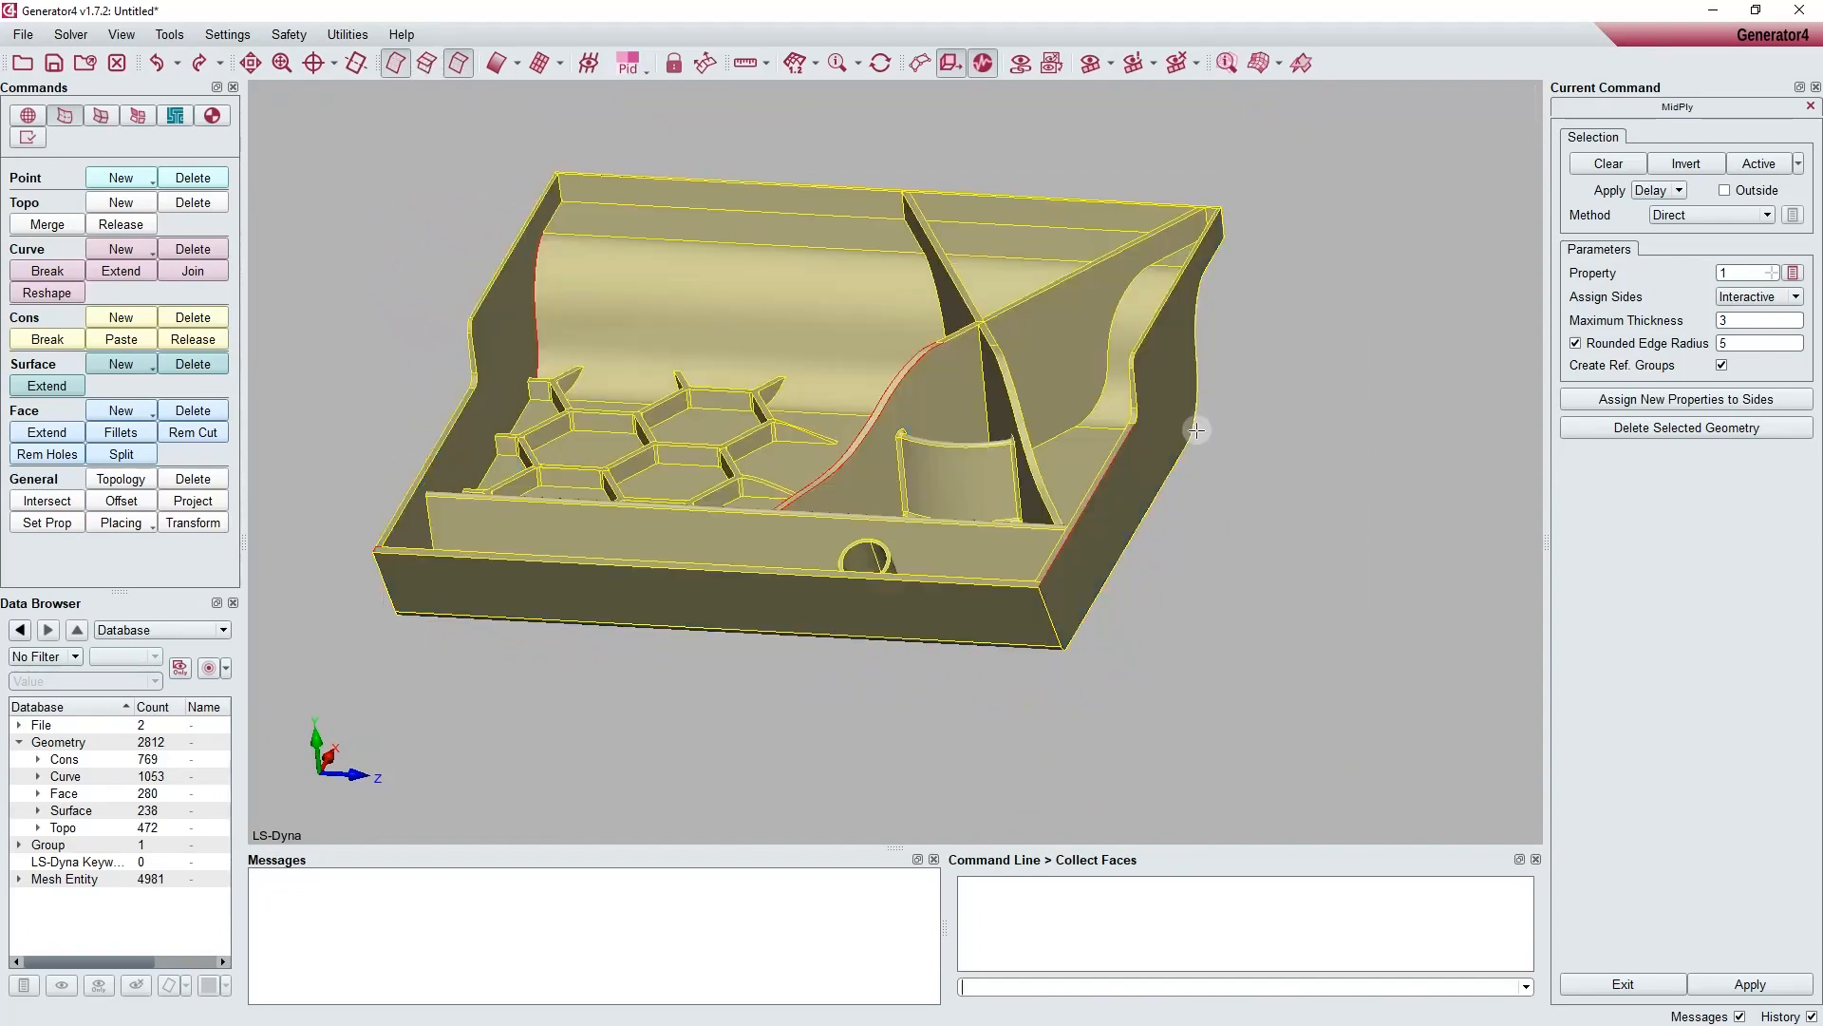
{"action": "middle_click", "coordinate": [1430, 446]}
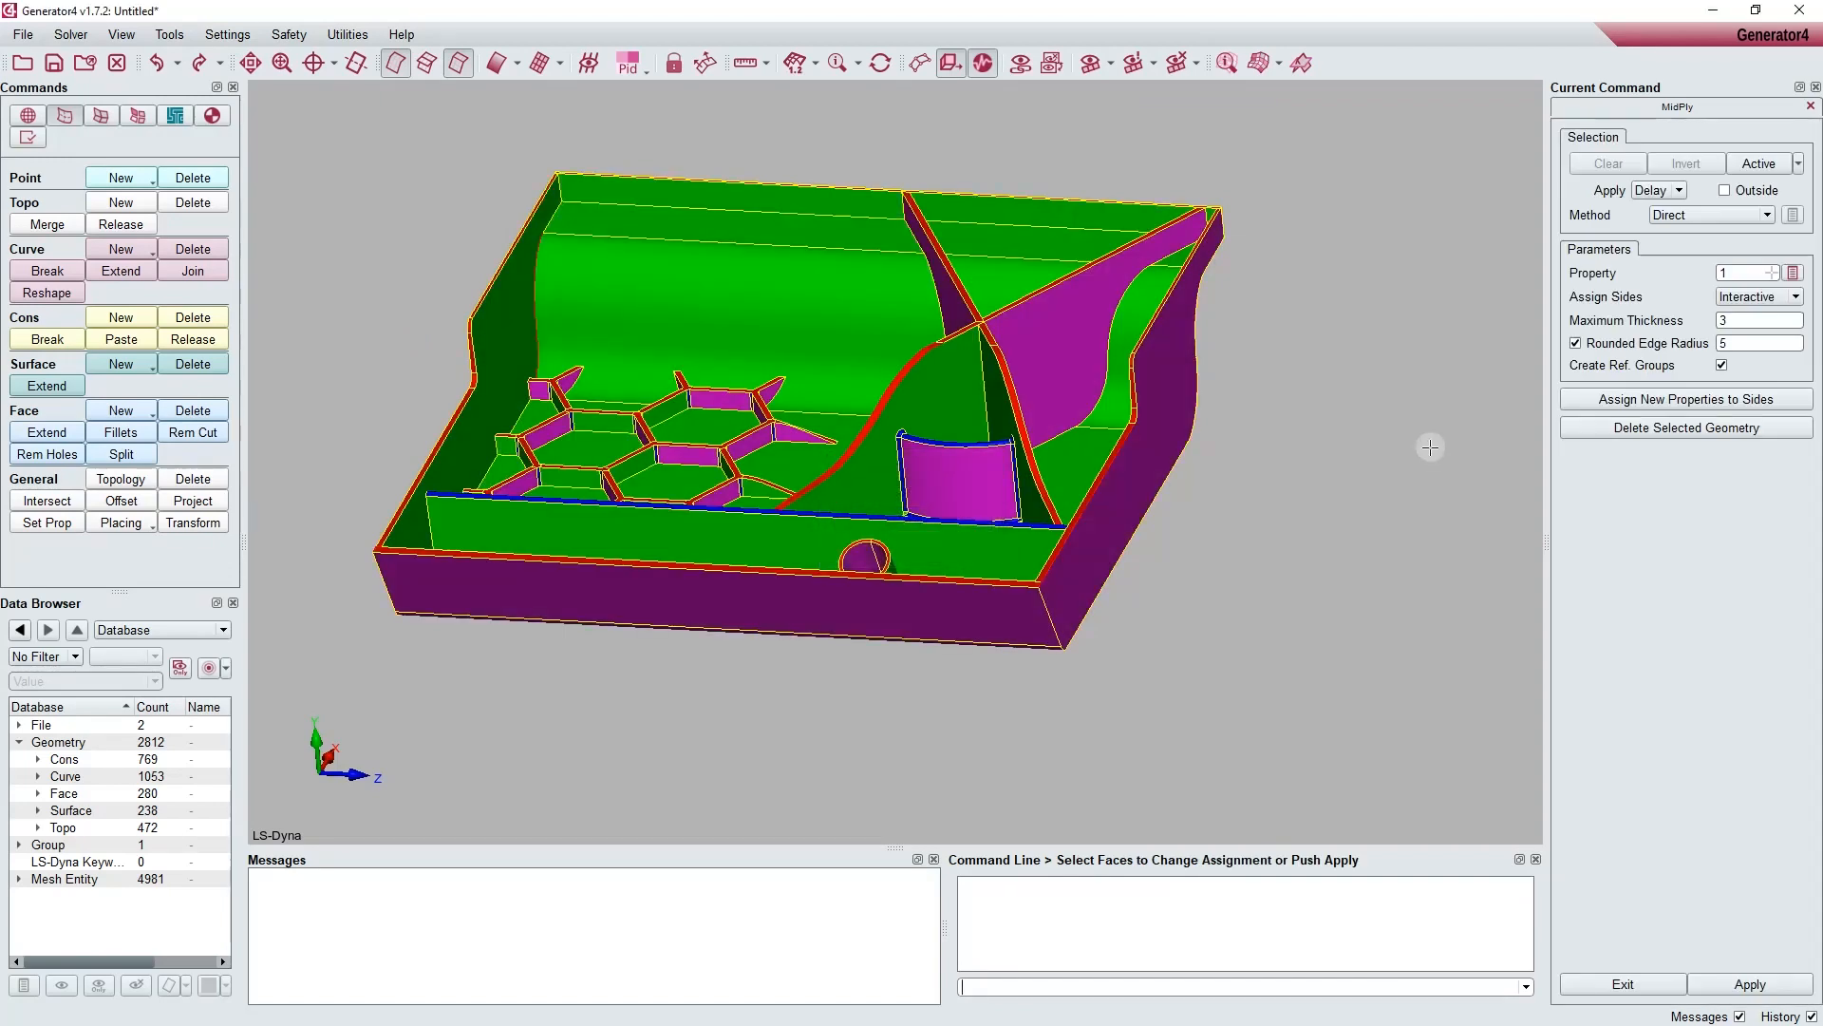
Step: Examine the coloured side assignment of the tray's walls, hexagonal ribs and rounded edges
{"action": "left_click_drag", "start_coordinate": [1405, 546], "coordinate": [1169, 557], "text": "ctrl"}
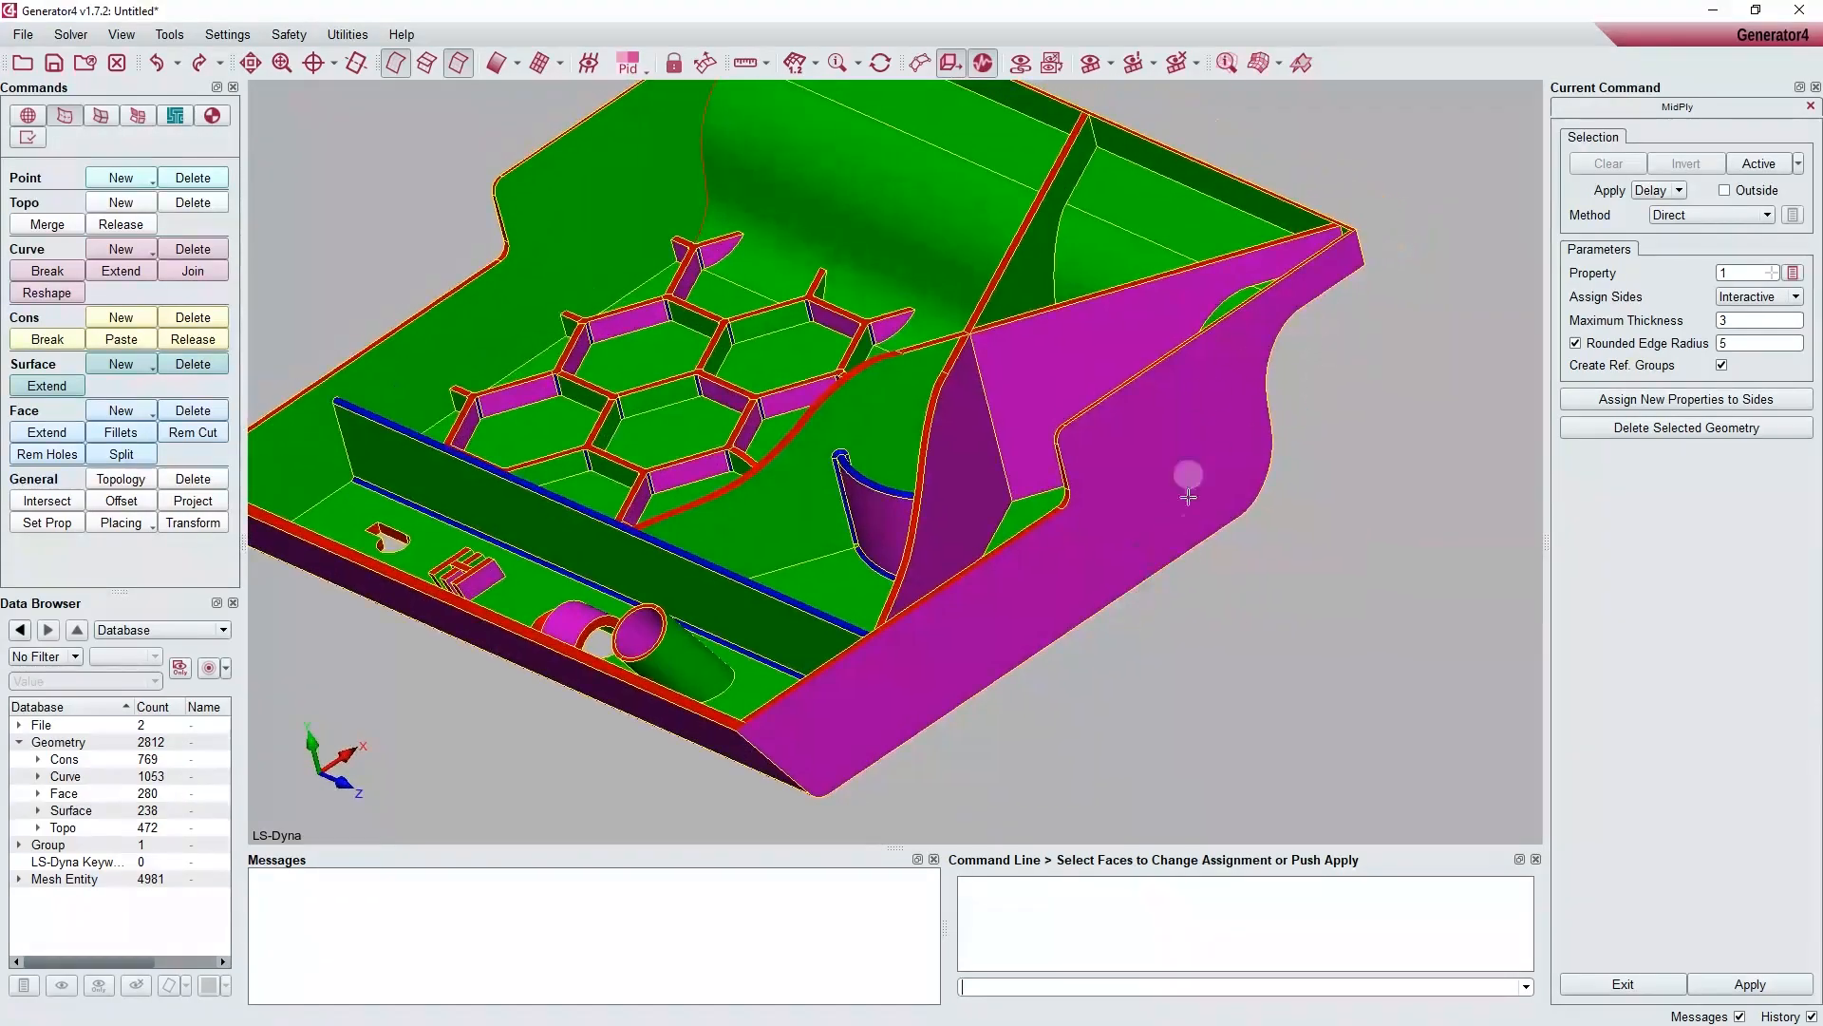
{"action": "middle_click_drag", "start_coordinate": [961, 719], "coordinate": [1084, 741], "text": "ctrl"}
{"action": "scroll", "coordinate": [1011, 343], "scroll_direction": "up", "scroll_amount": 4}
{"action": "left_click_drag", "start_coordinate": [1012, 340], "coordinate": [1102, 285], "text": "ctrl"}
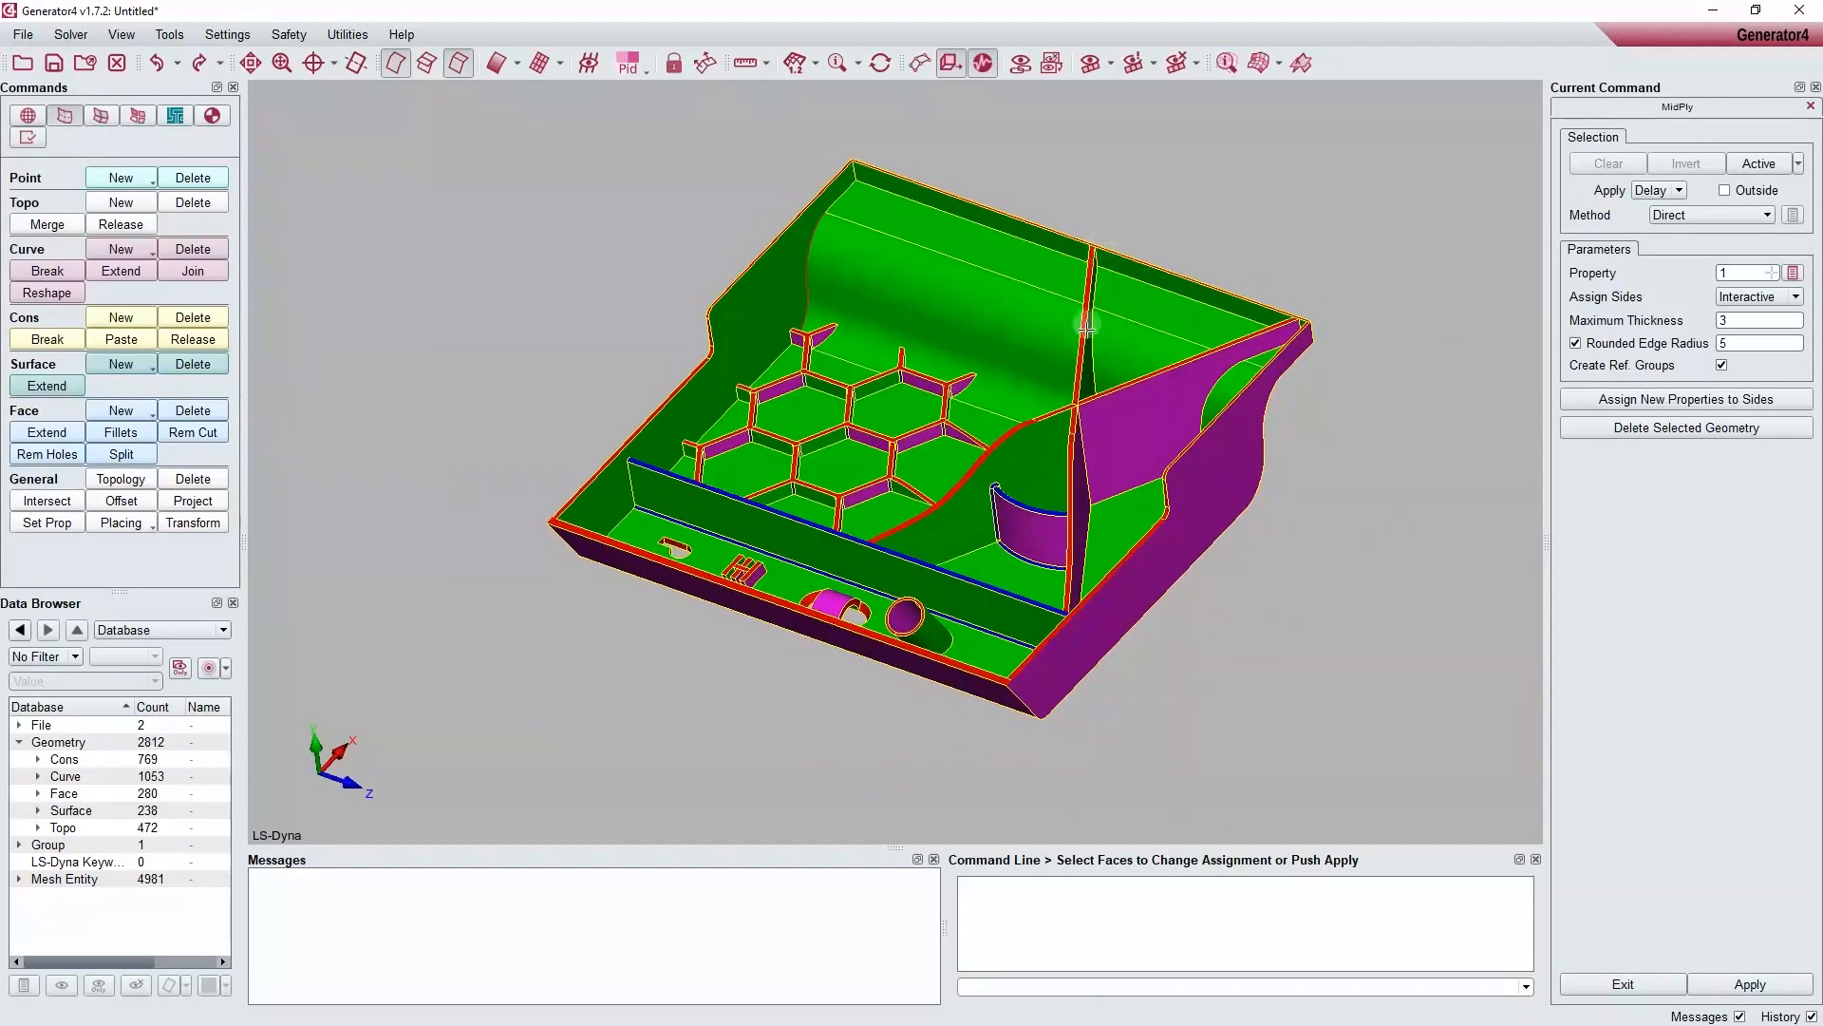
{"action": "scroll", "coordinate": [979, 454], "scroll_direction": "down", "scroll_amount": 5}
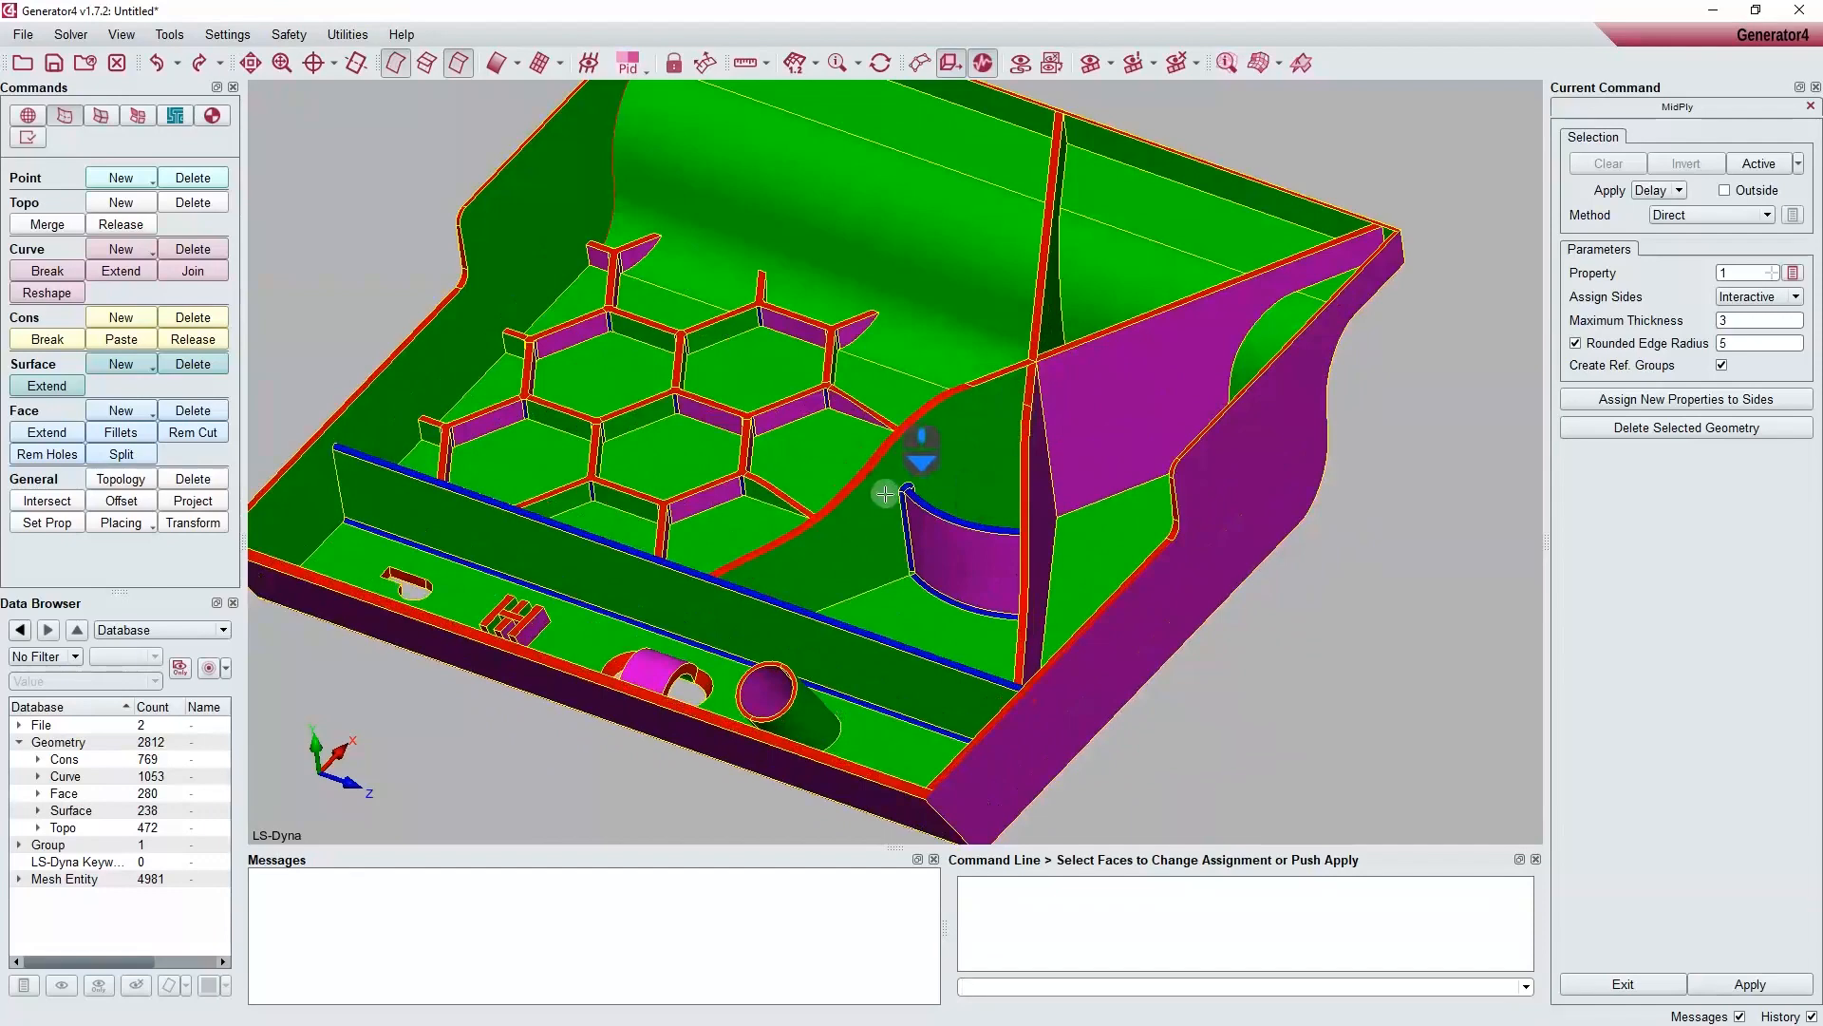
{"action": "scroll", "coordinate": [946, 529], "scroll_direction": "up", "scroll_amount": 5}
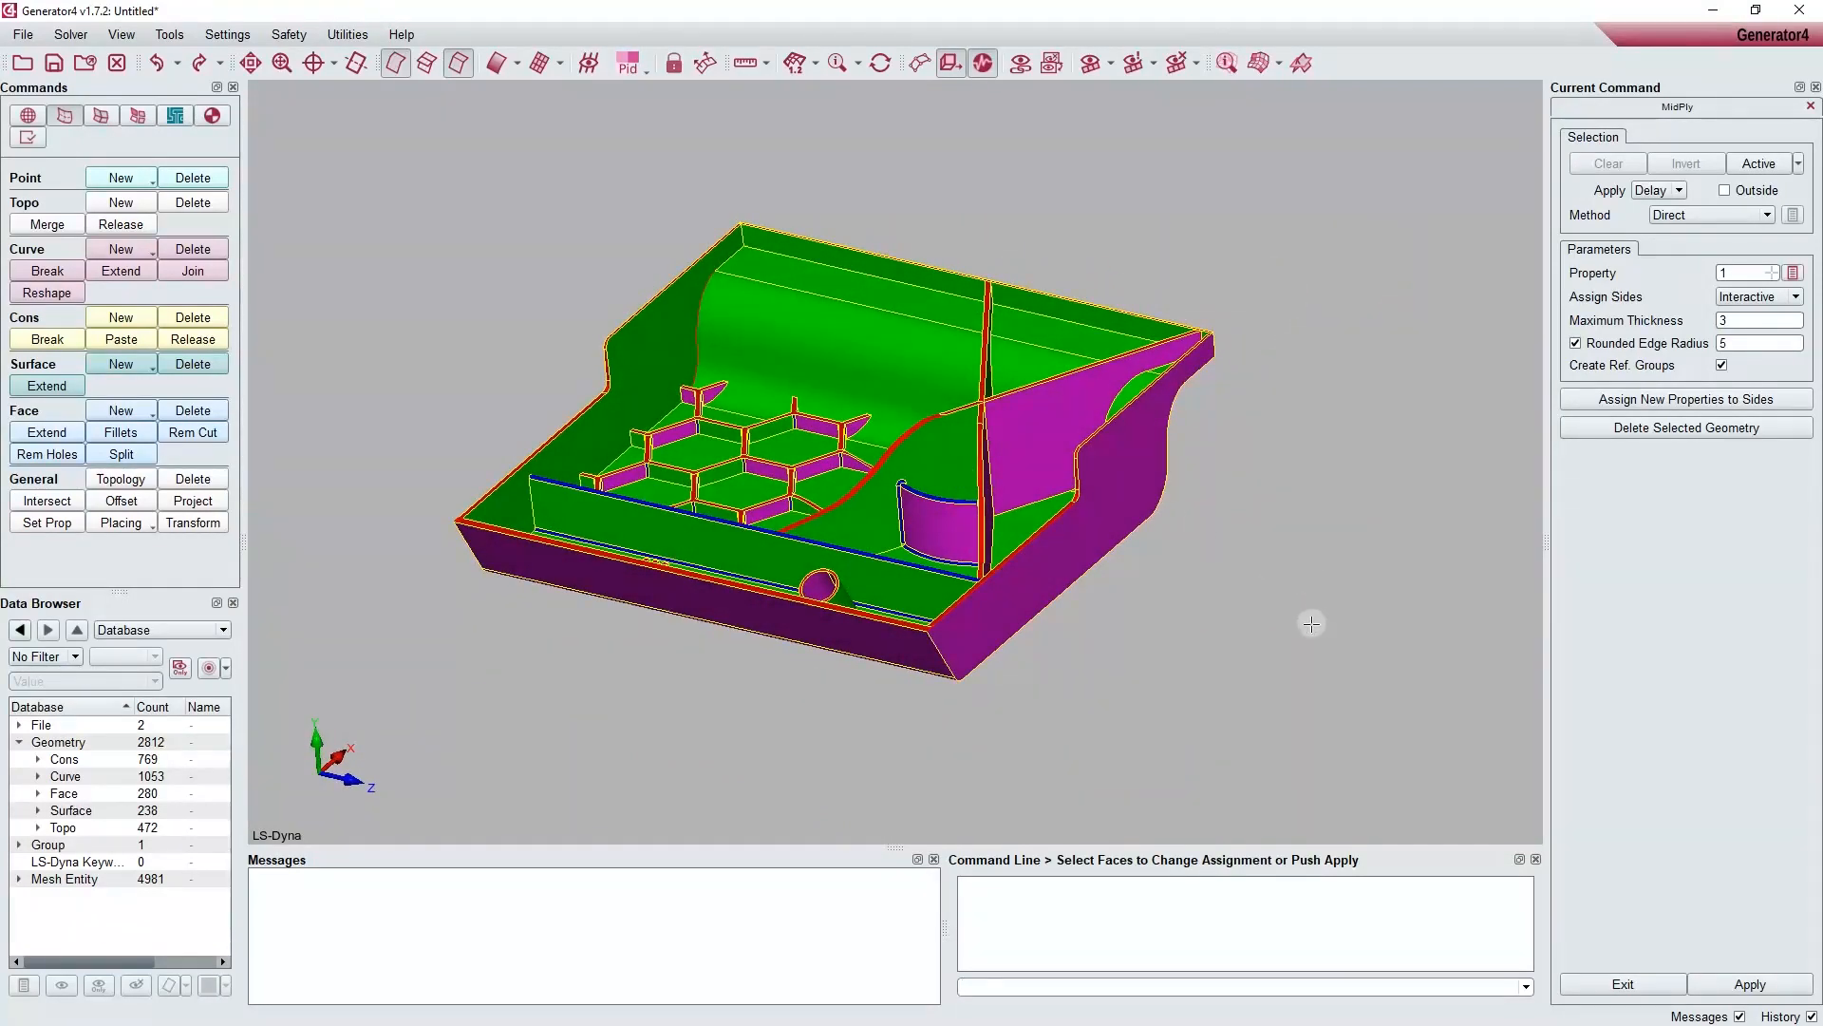
{"action": "left_click_drag", "start_coordinate": [1310, 624], "coordinate": [1081, 578], "text": "ctrl"}
Step: Reassign the small corner face at the lower end of the curved rib to Rounded Edges (blue)
{"action": "scroll", "coordinate": [1081, 577], "scroll_direction": "down", "scroll_amount": 8}
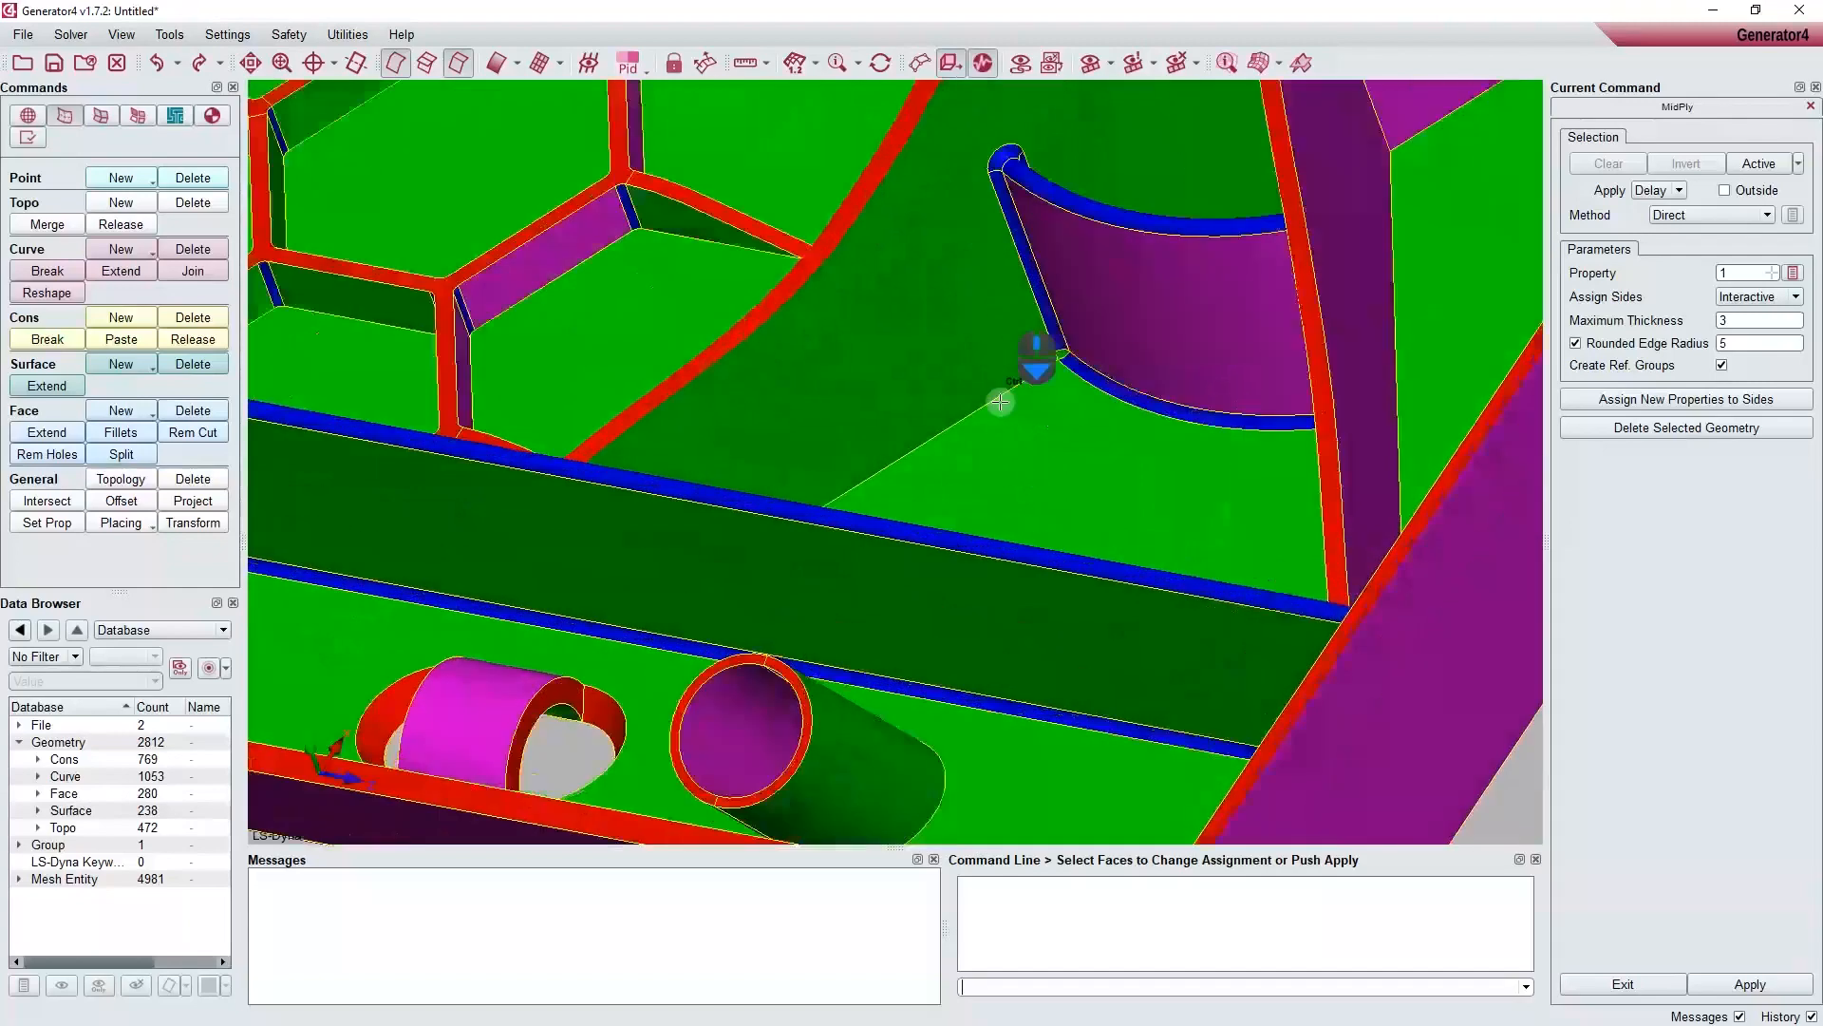
{"action": "scroll", "coordinate": [1000, 402], "scroll_direction": "down", "scroll_amount": 1, "text": "ctrl"}
{"action": "middle_click_drag", "start_coordinate": [1000, 402], "coordinate": [920, 630], "text": "ctrl"}
{"action": "scroll", "coordinate": [927, 419], "scroll_direction": "down", "scroll_amount": 5, "text": "ctrl"}
{"action": "left_click_drag", "start_coordinate": [928, 419], "coordinate": [993, 447], "text": "ctrl"}
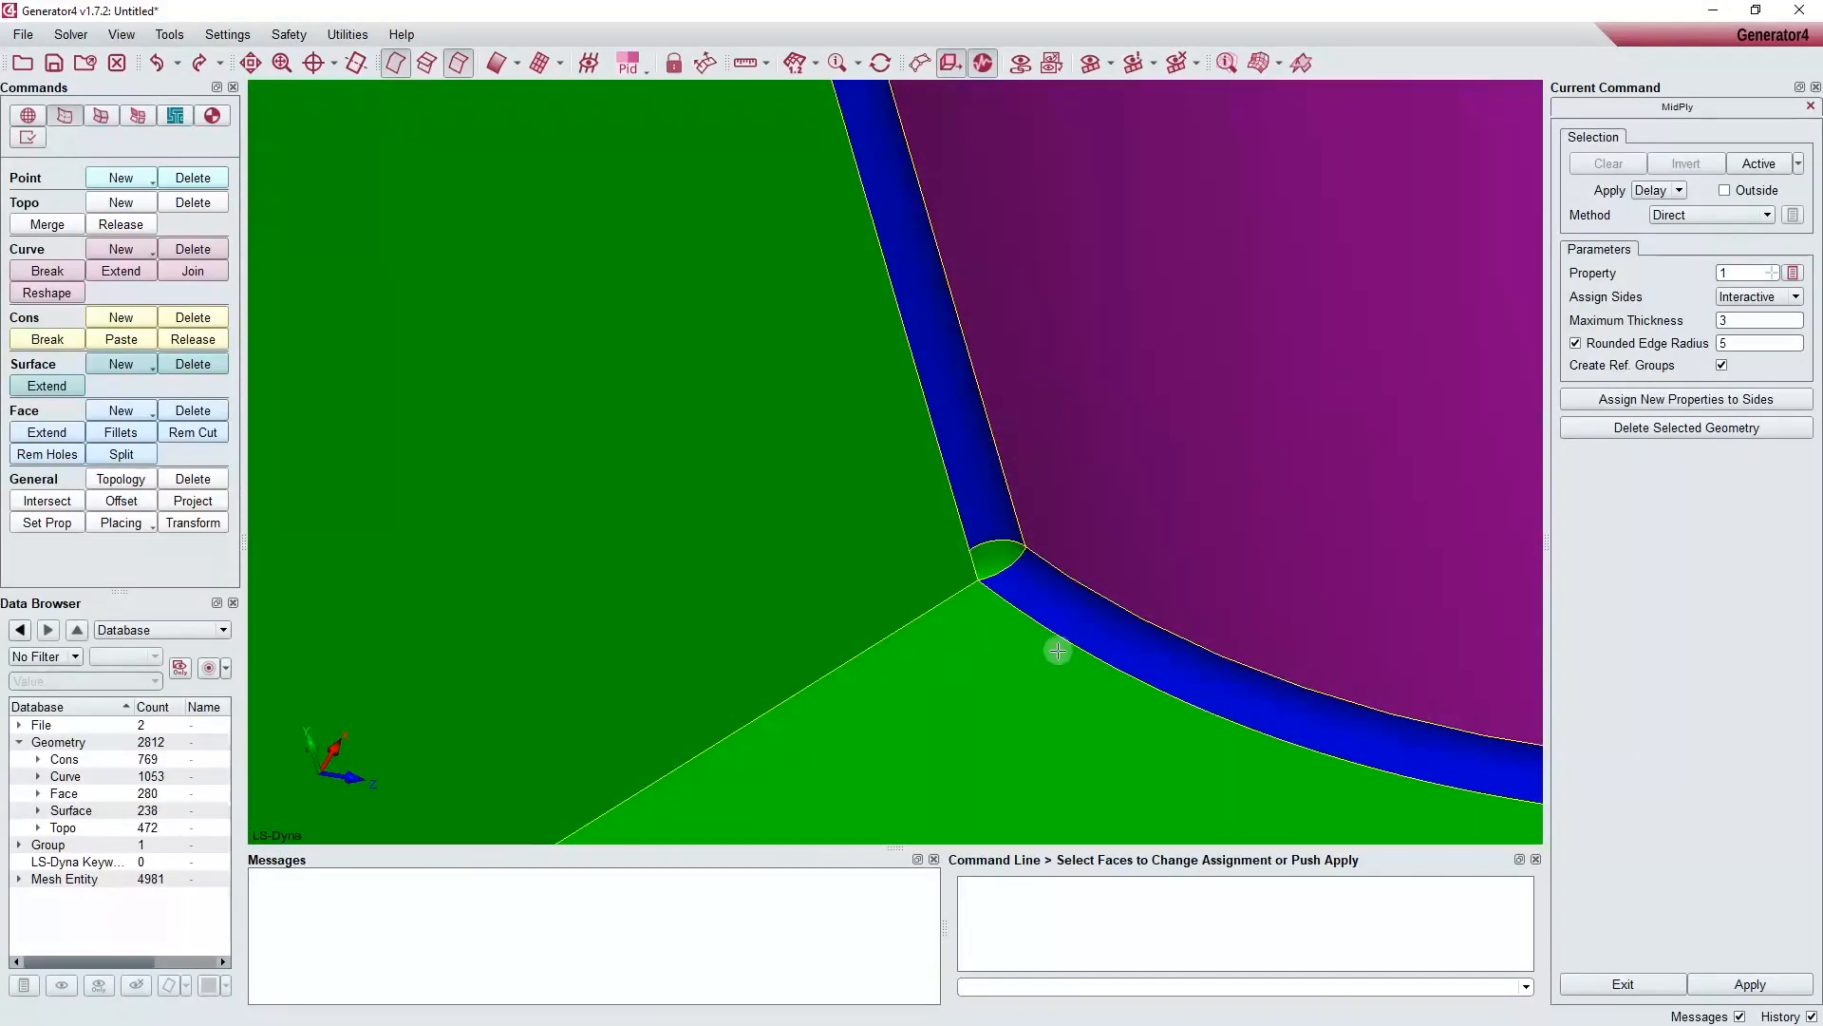
{"action": "left_click", "coordinate": [998, 561]}
{"action": "middle_click", "coordinate": [998, 560]}
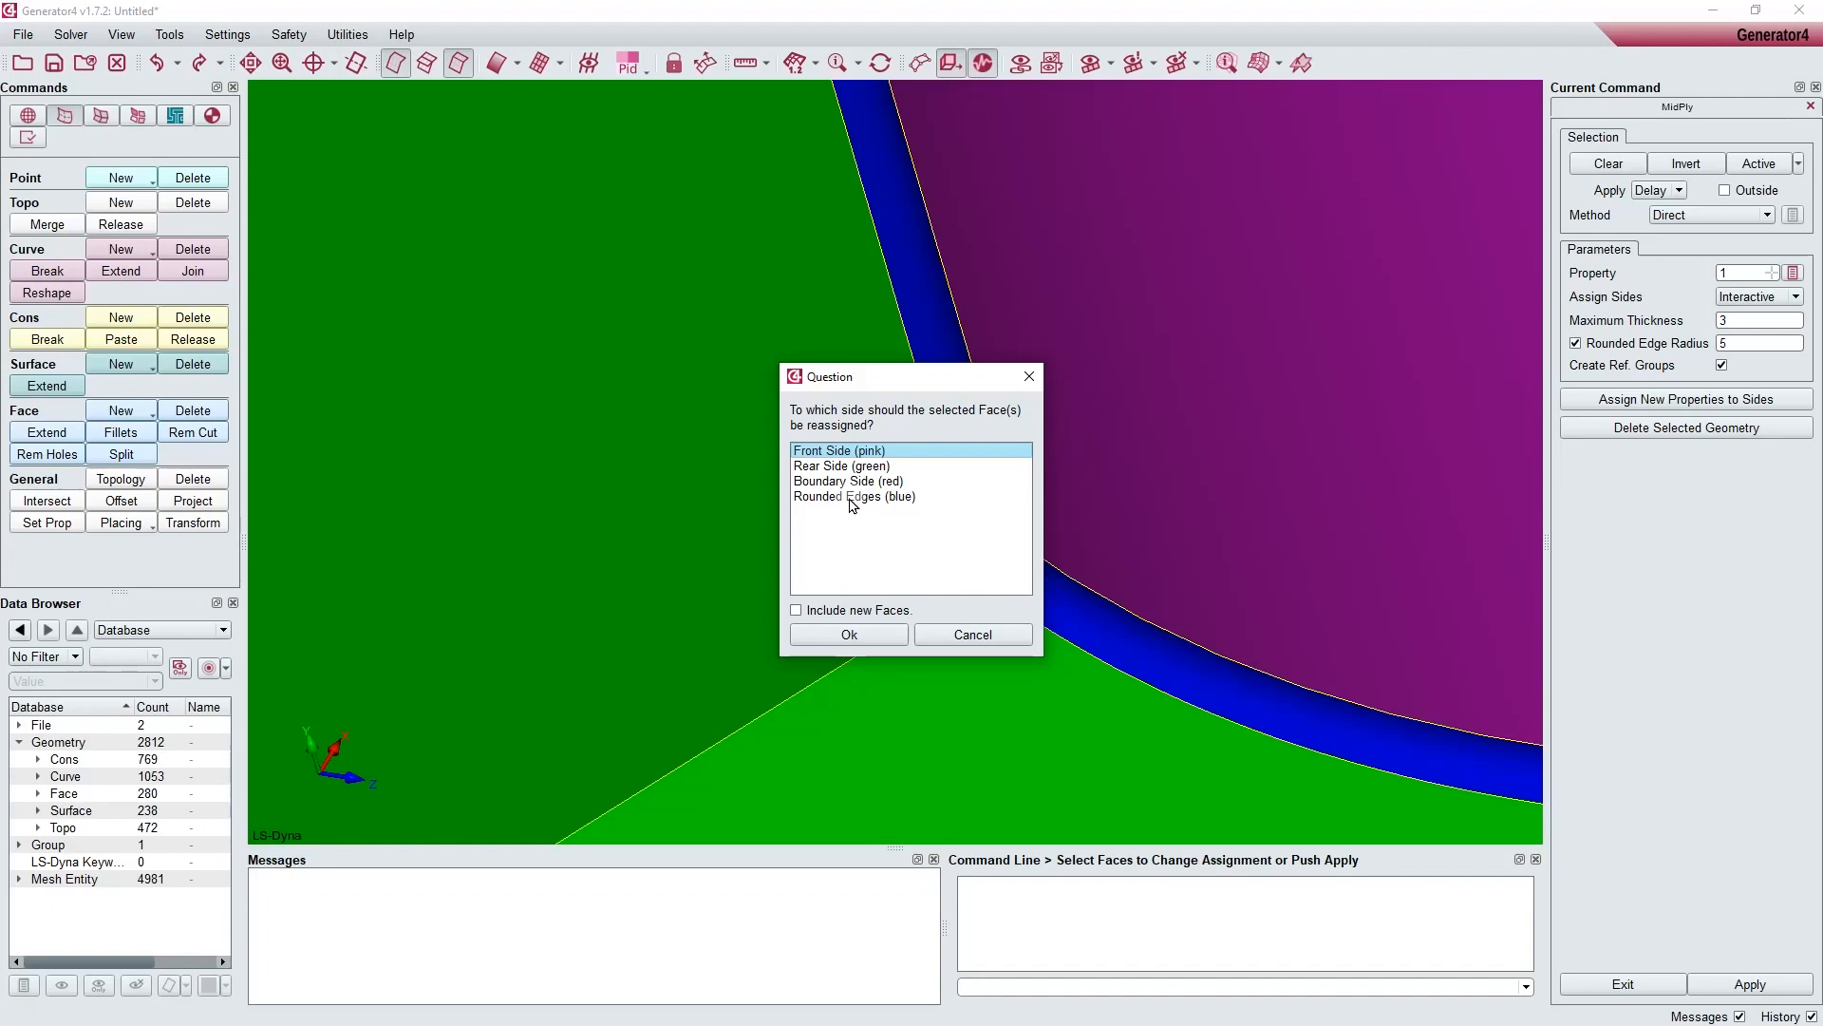
{"action": "left_click", "coordinate": [851, 497]}
{"action": "left_click", "coordinate": [852, 634]}
Step: Create the tray's middle ply faces from the corrected side assignment
{"action": "scroll", "coordinate": [856, 631], "scroll_direction": "up", "scroll_amount": 2}
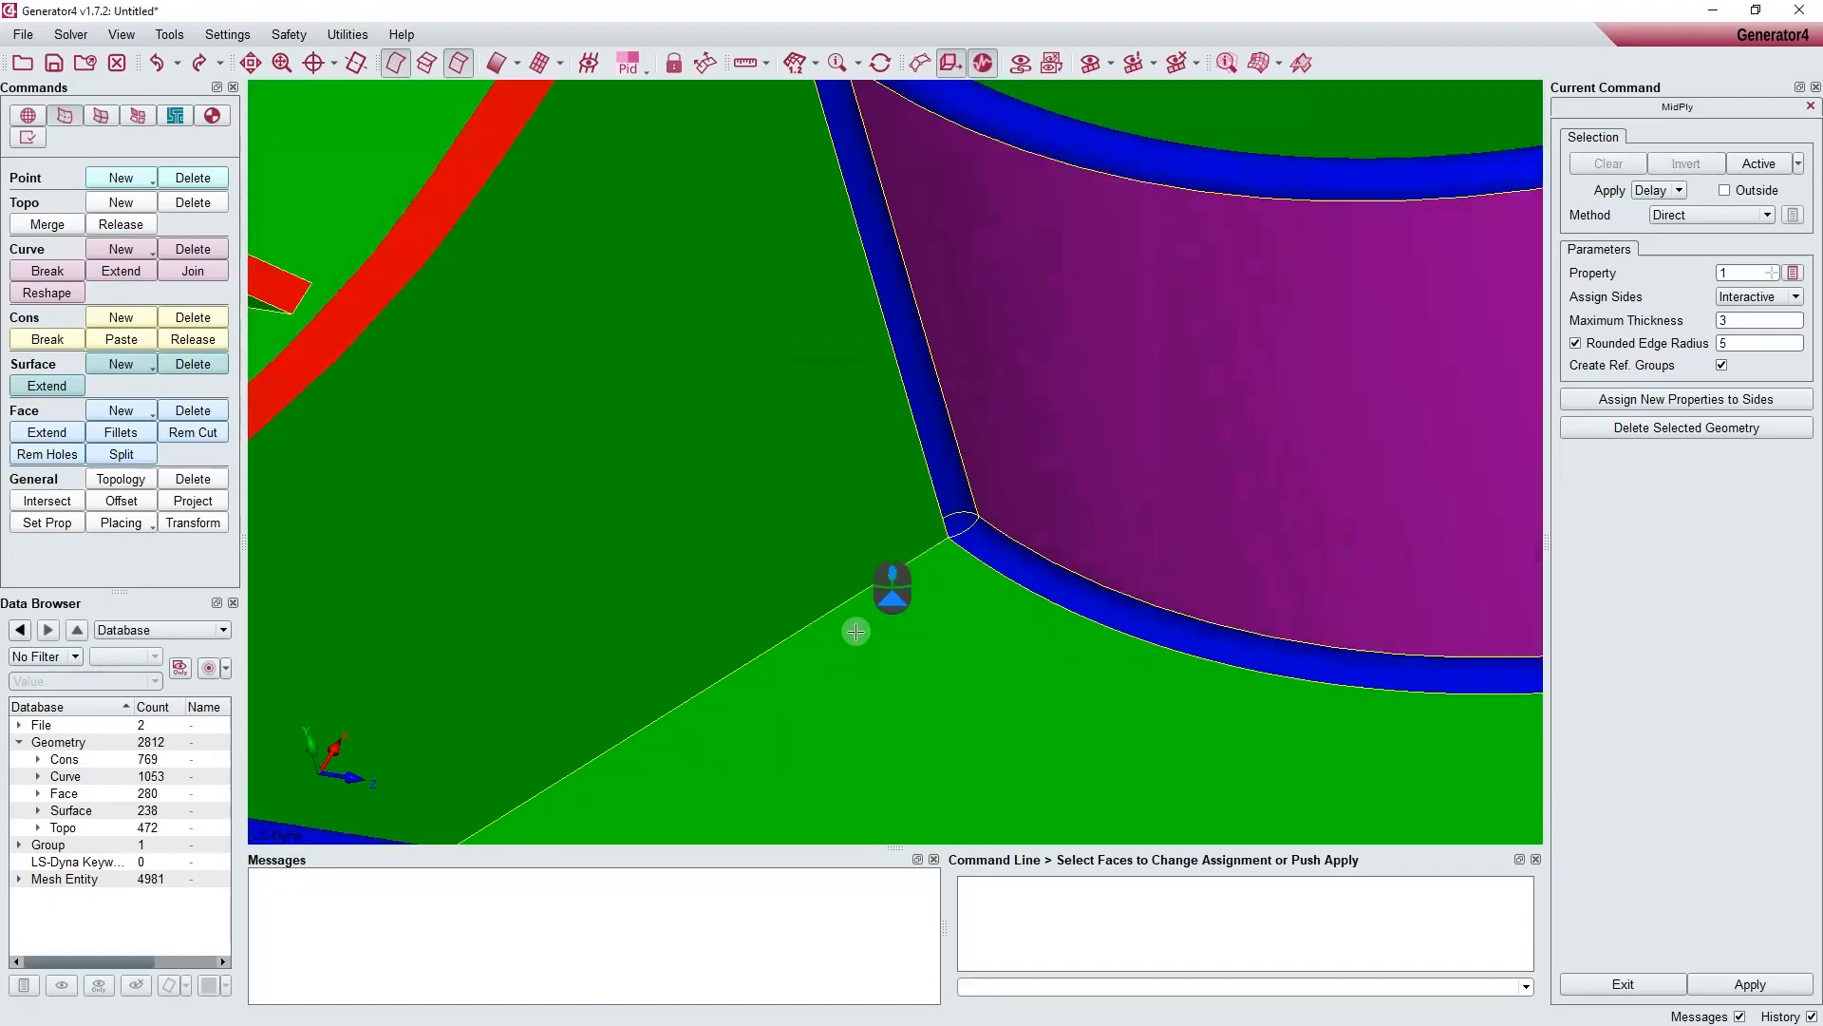
{"action": "scroll", "coordinate": [856, 631], "scroll_direction": "up", "scroll_amount": 10}
{"action": "middle_click_drag", "start_coordinate": [859, 632], "coordinate": [976, 631], "text": "ctrl"}
{"action": "left_click_drag", "start_coordinate": [966, 567], "coordinate": [929, 595], "text": "ctrl"}
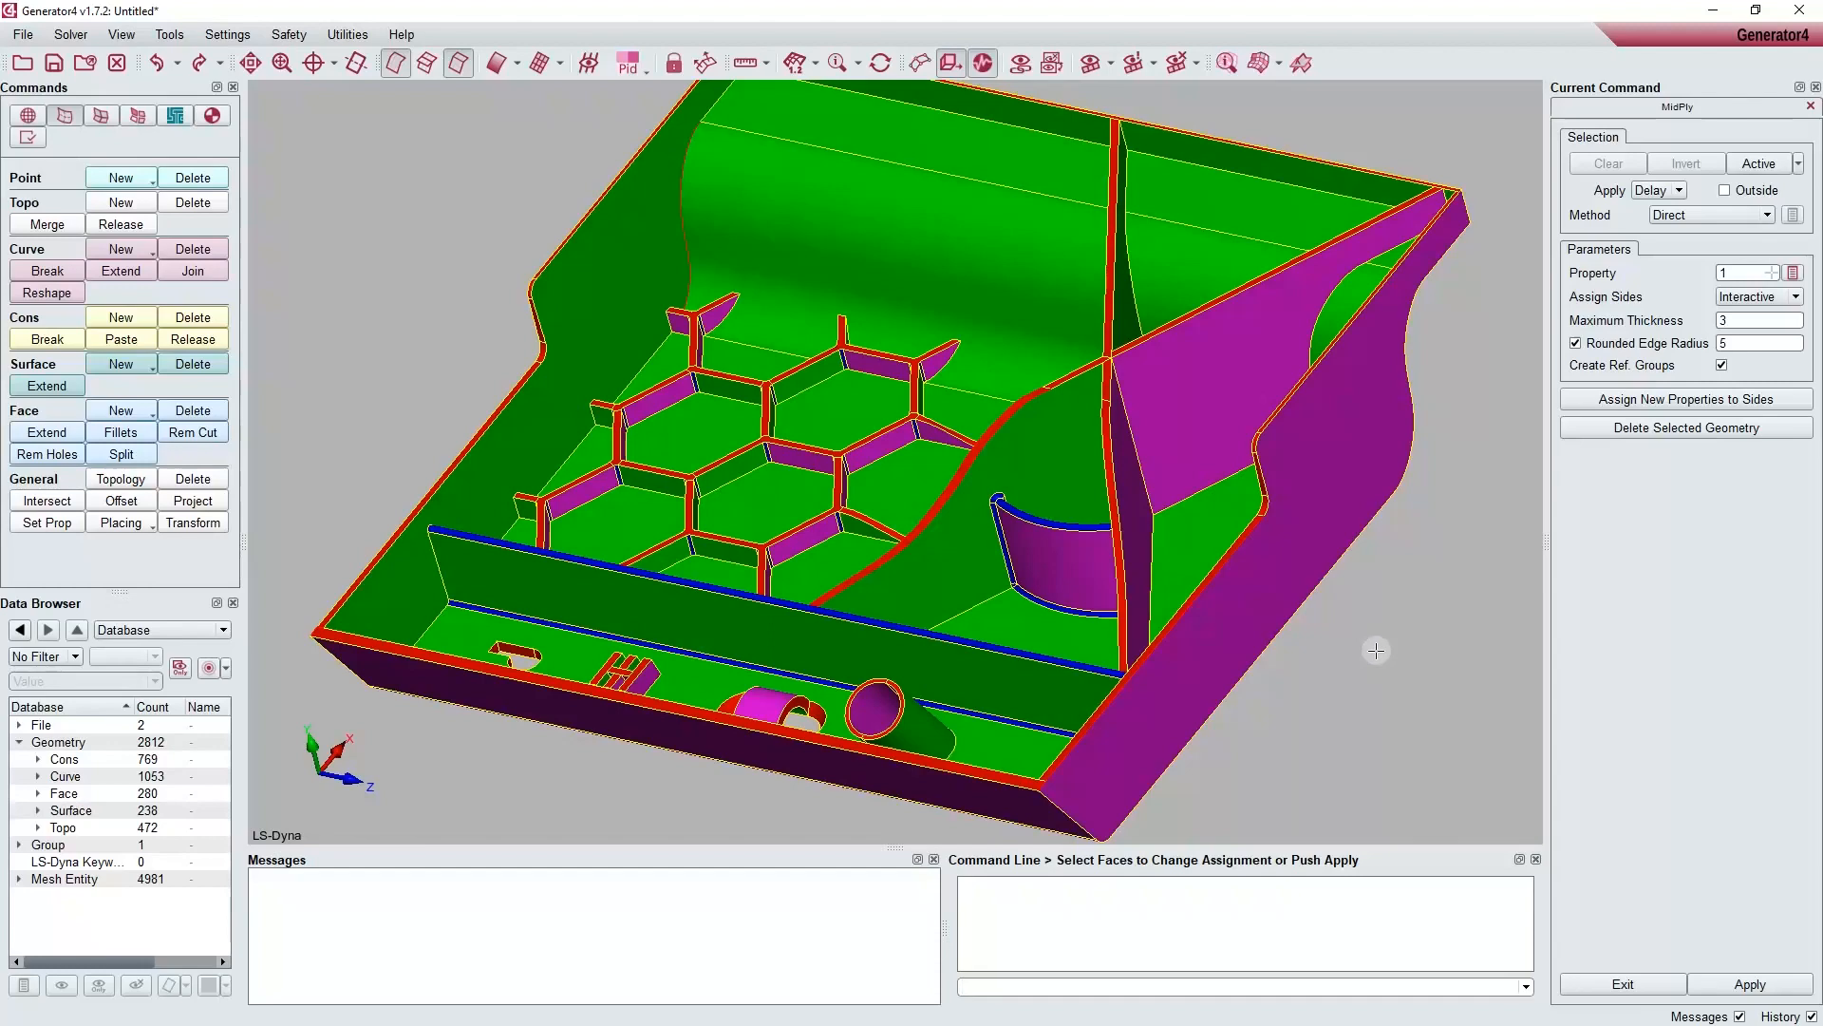
{"action": "middle_click", "coordinate": [1376, 650]}
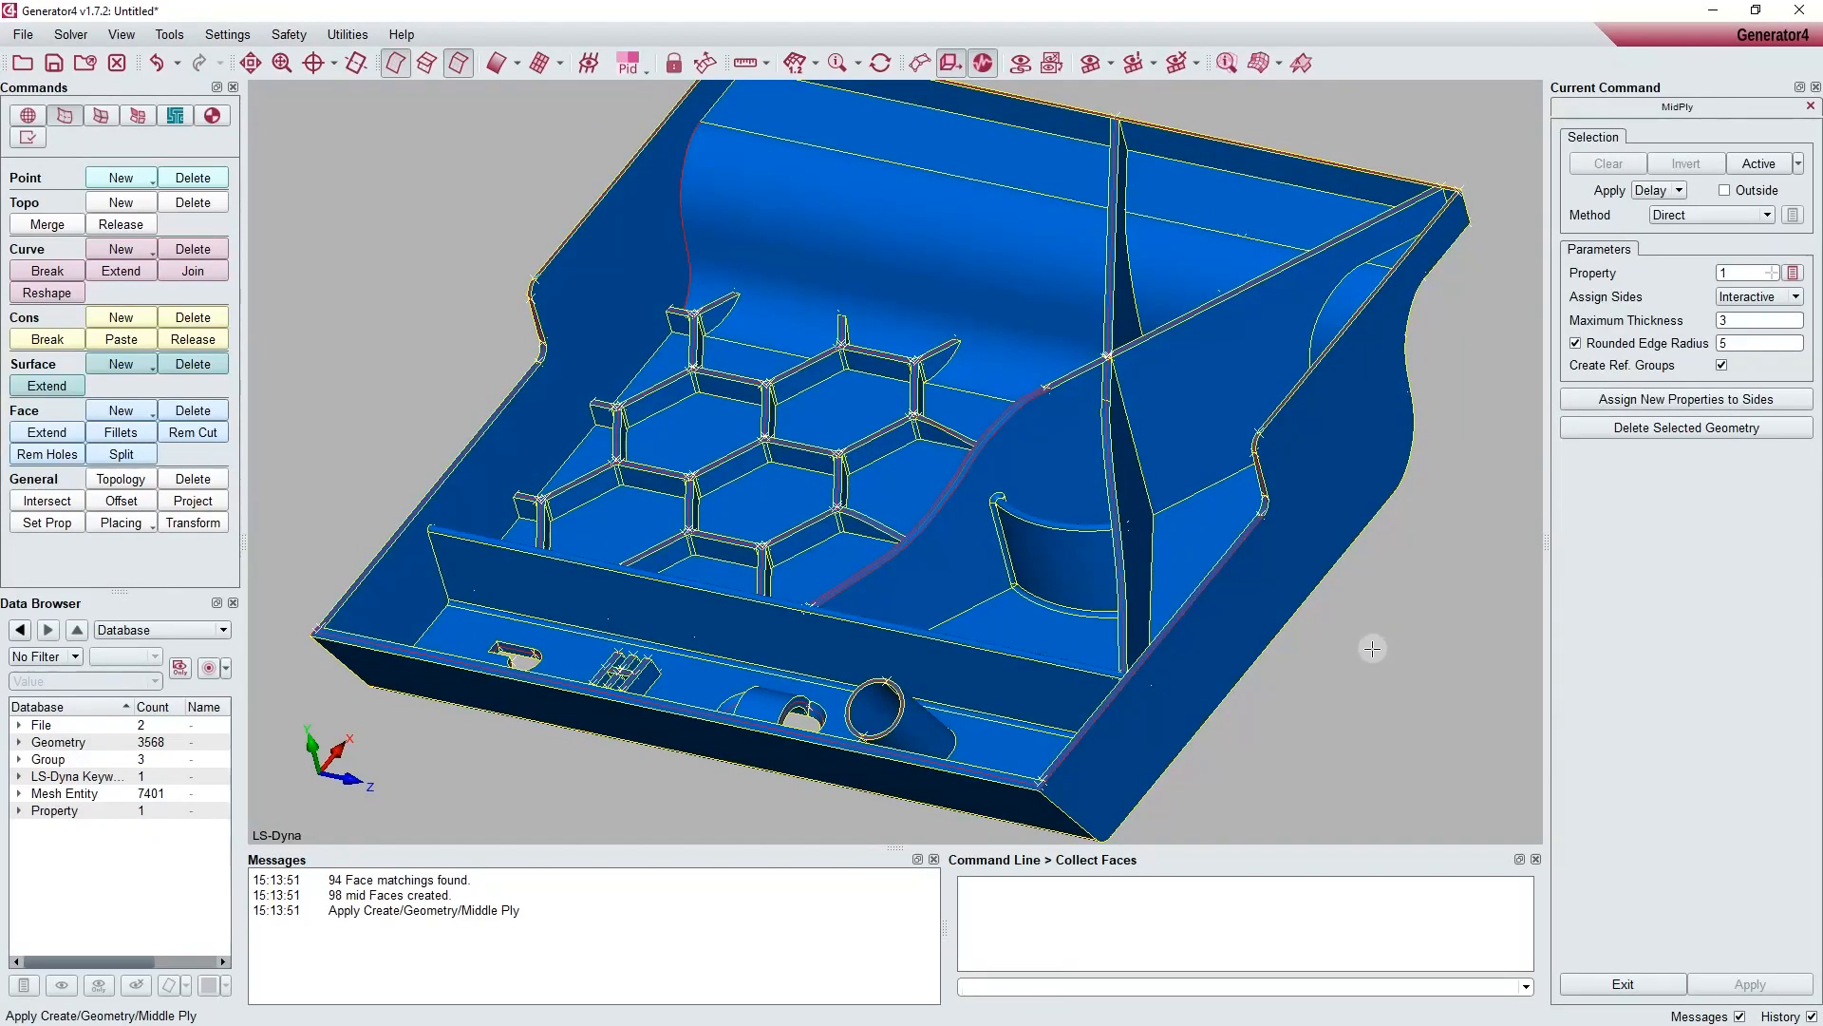
Step: List the model's groups and display the tray's OuterGeom group in wireframe
{"action": "scroll", "coordinate": [1373, 648], "scroll_direction": "down", "scroll_amount": 1}
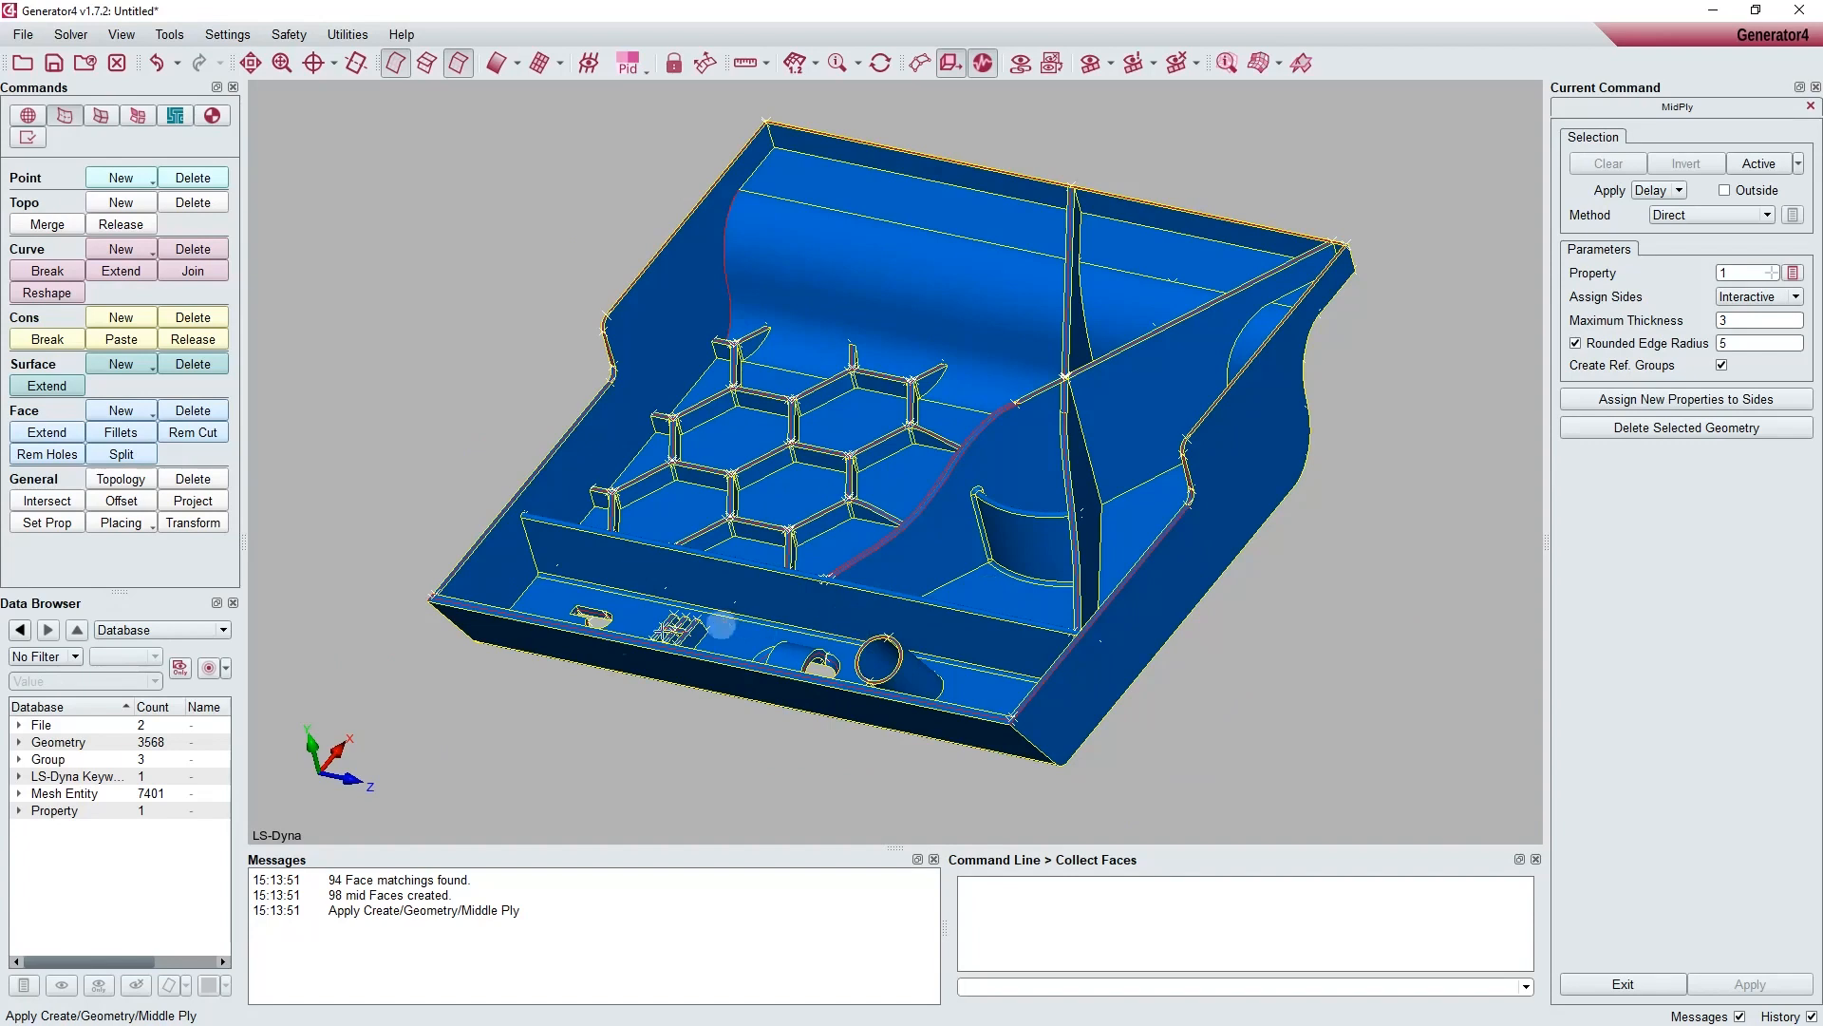
{"action": "left_click", "coordinate": [168, 632]}
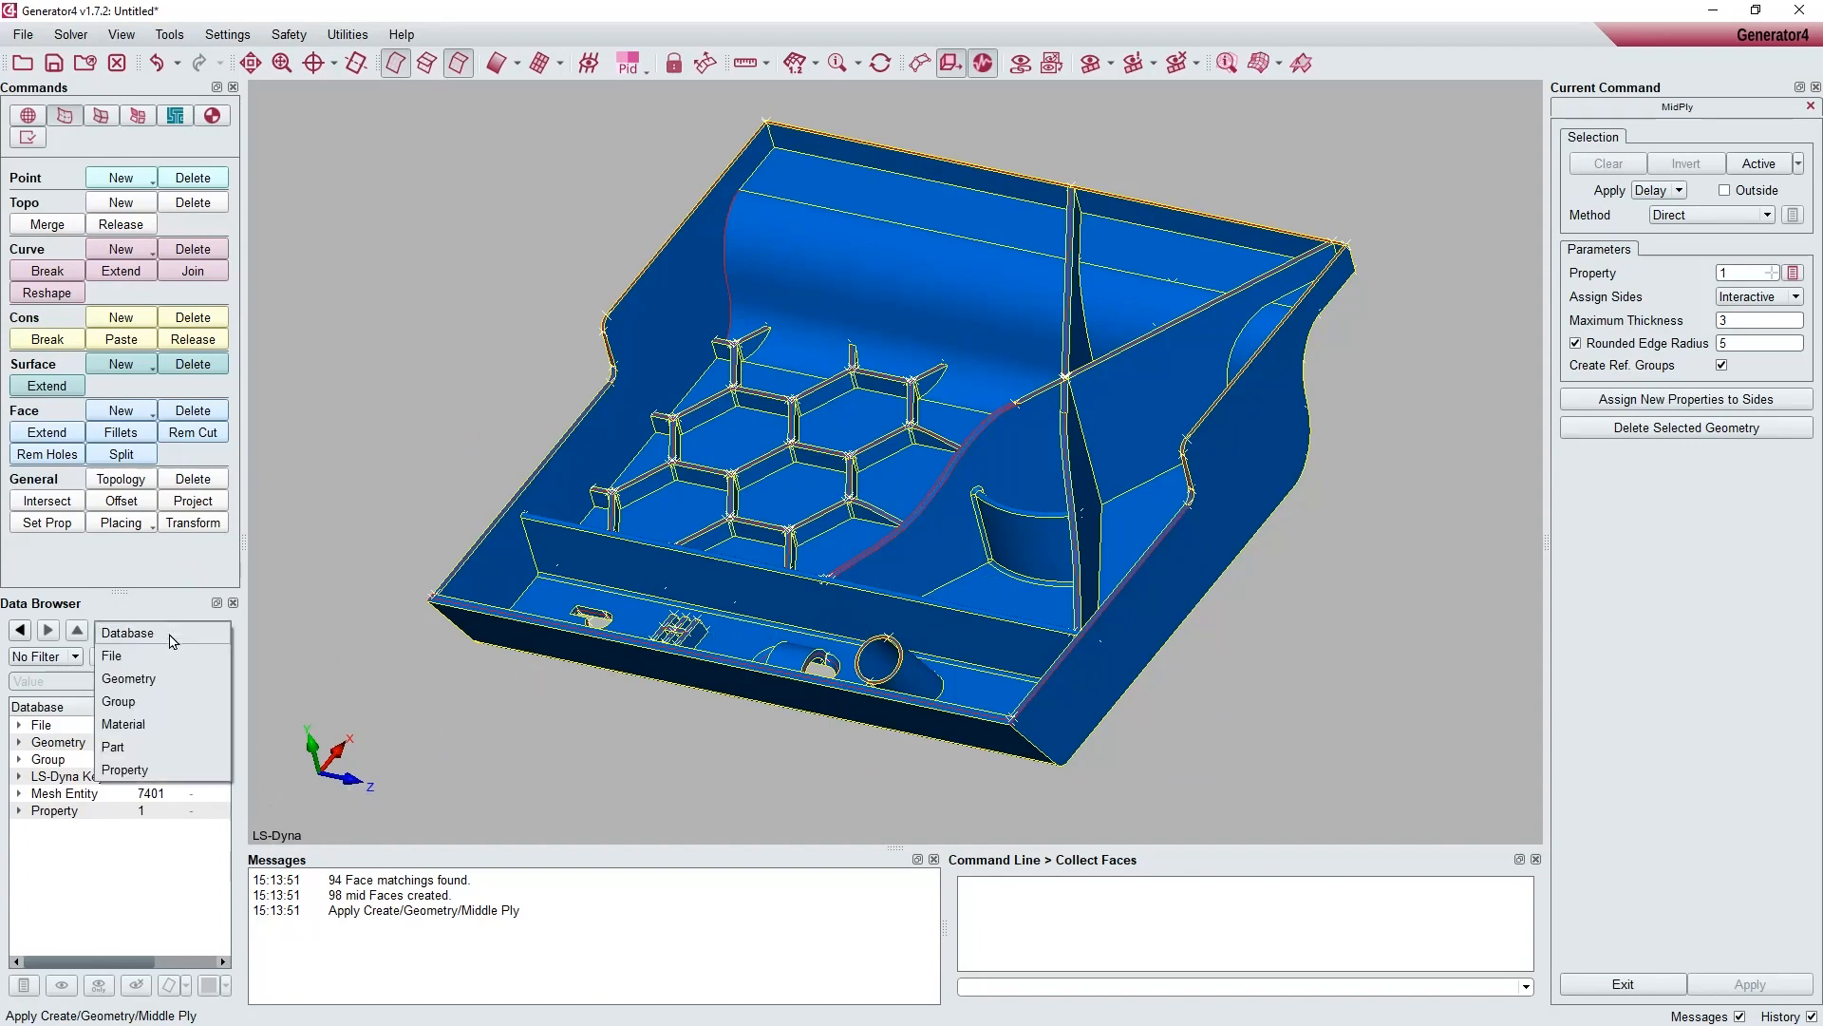
{"action": "left_click", "coordinate": [150, 707]}
{"action": "left_click", "coordinate": [99, 760]}
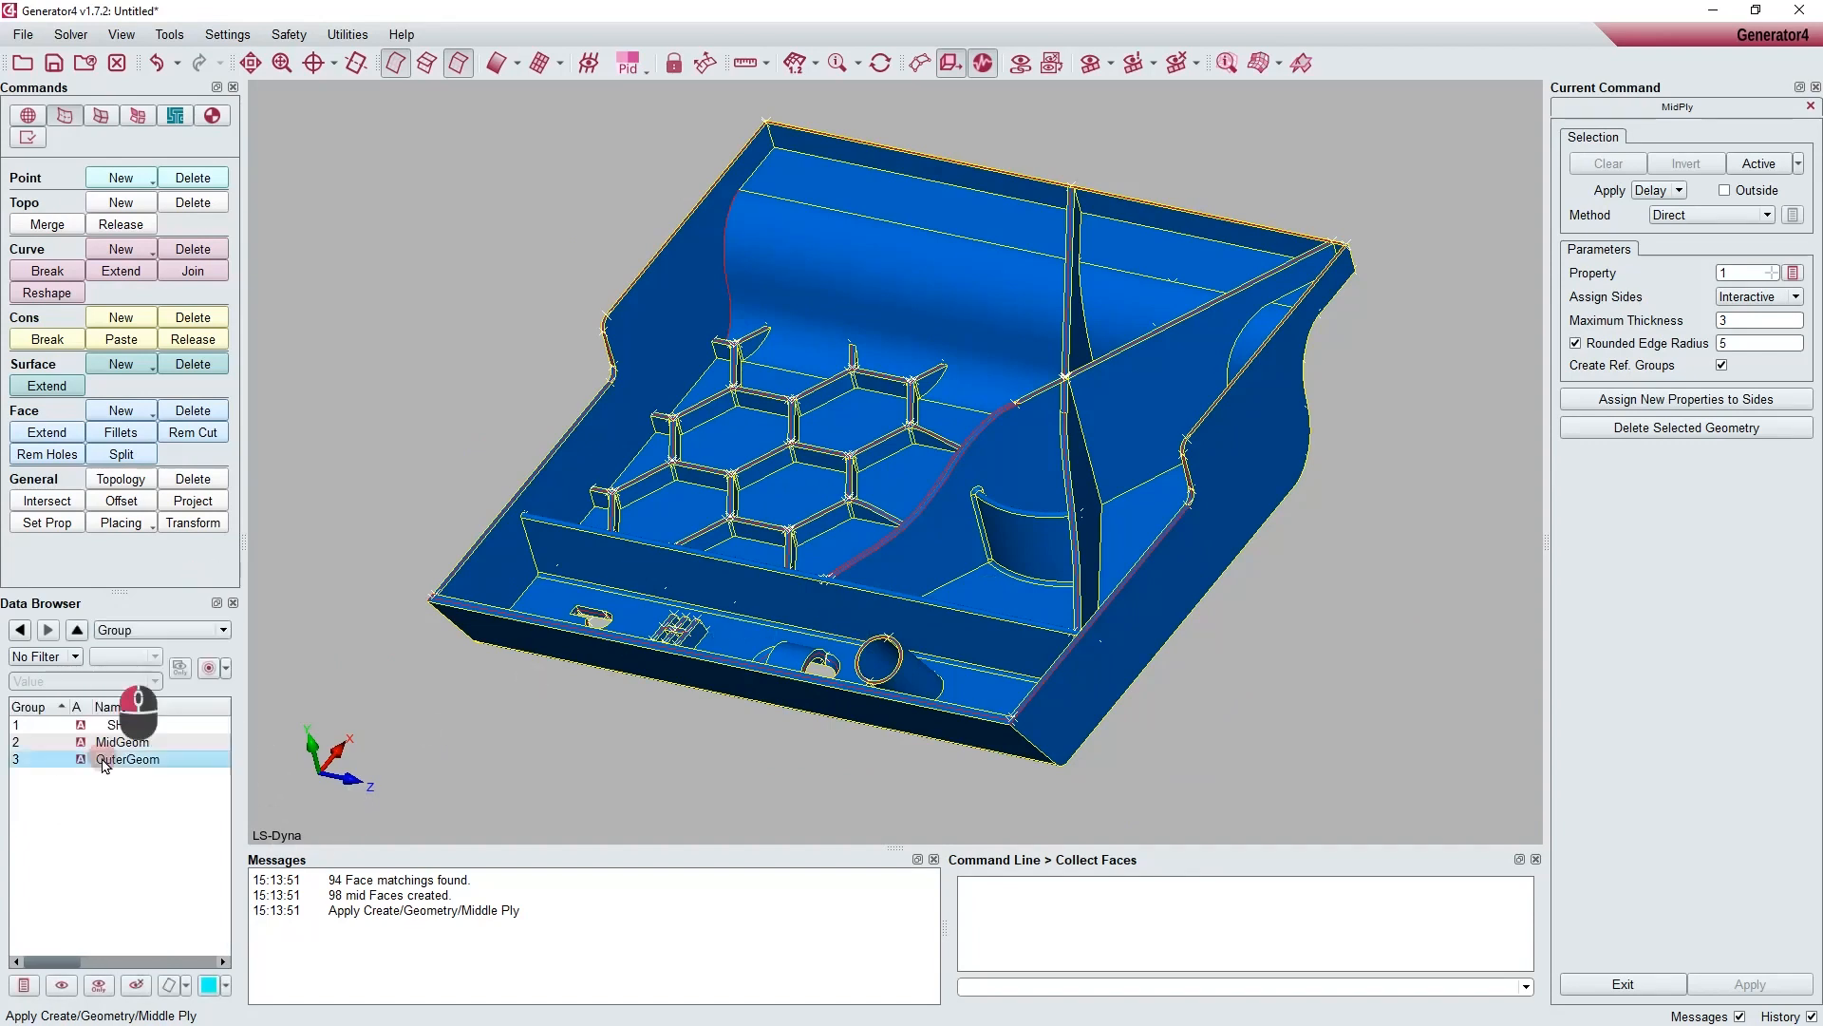
{"action": "left_click", "coordinate": [168, 985]}
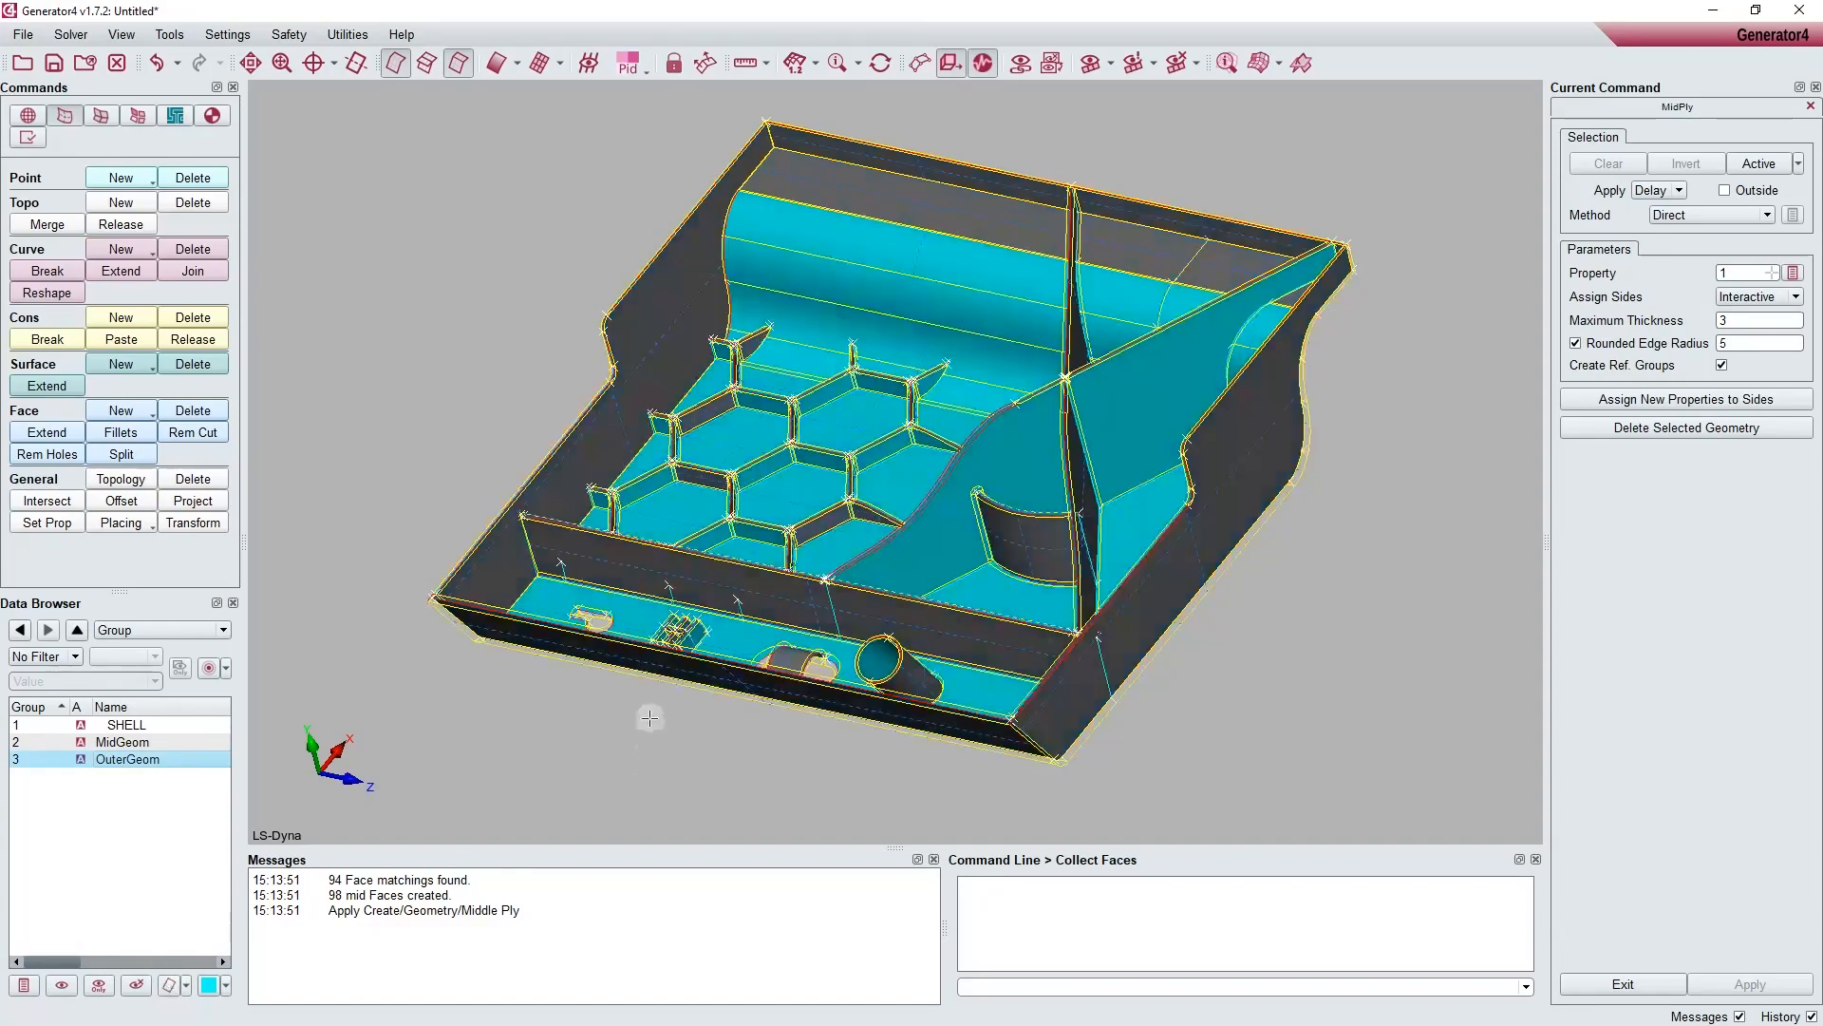
Step: Delete the tray's original outer geometry, keeping only its middle ply faces
{"action": "scroll", "coordinate": [1047, 553], "scroll_direction": "down", "scroll_amount": 5, "text": "ctrl"}
{"action": "mouse_move", "coordinate": [1048, 552]}
{"action": "left_mouse_down", "text": "ctrl"}
{"action": "mouse_move", "coordinate": [1037, 651]}
{"action": "mouse_move", "coordinate": [1051, 578]}
{"action": "left_mouse_up", "text": "ctrl"}
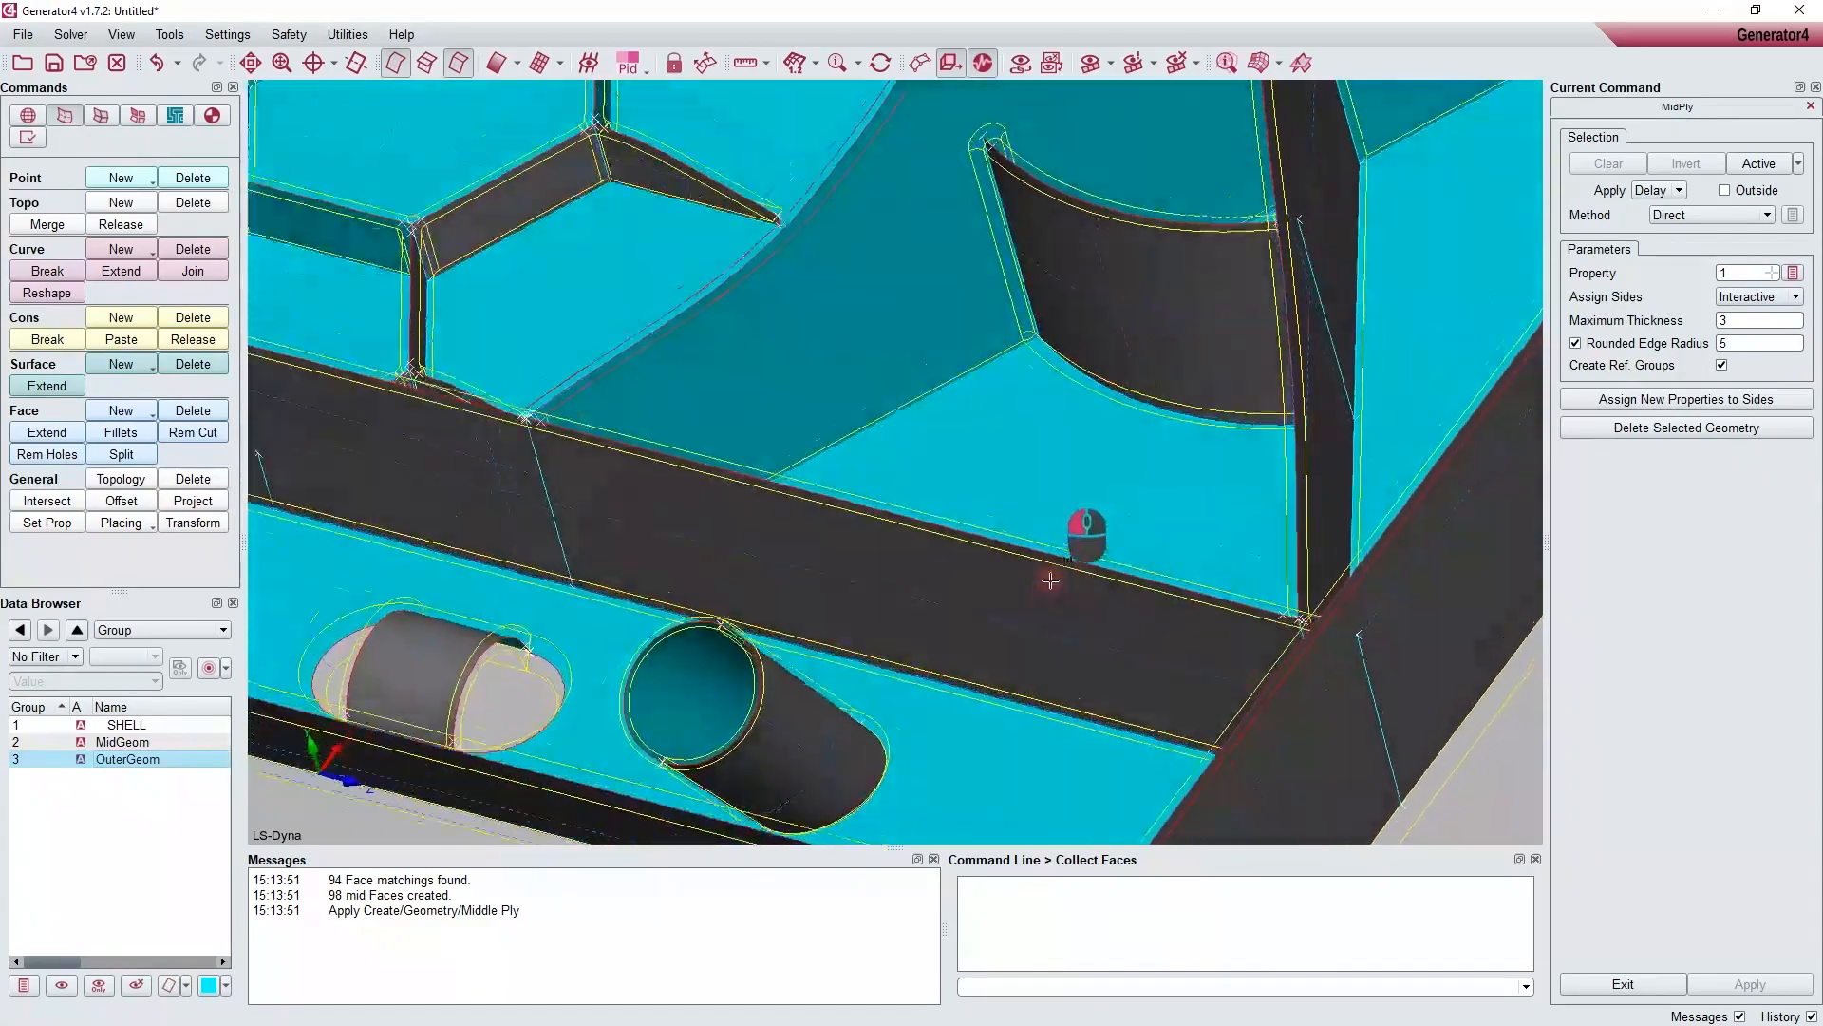
{"action": "scroll", "coordinate": [1054, 575], "scroll_direction": "up", "scroll_amount": 3, "text": "ctrl"}
{"action": "middle_click_drag", "start_coordinate": [1053, 574], "coordinate": [1037, 521], "text": "ctrl"}
{"action": "scroll", "coordinate": [1037, 520], "scroll_direction": "up", "scroll_amount": 2, "text": "ctrl"}
{"action": "scroll", "coordinate": [1037, 520], "scroll_direction": "down", "scroll_amount": 6, "text": "ctrl"}
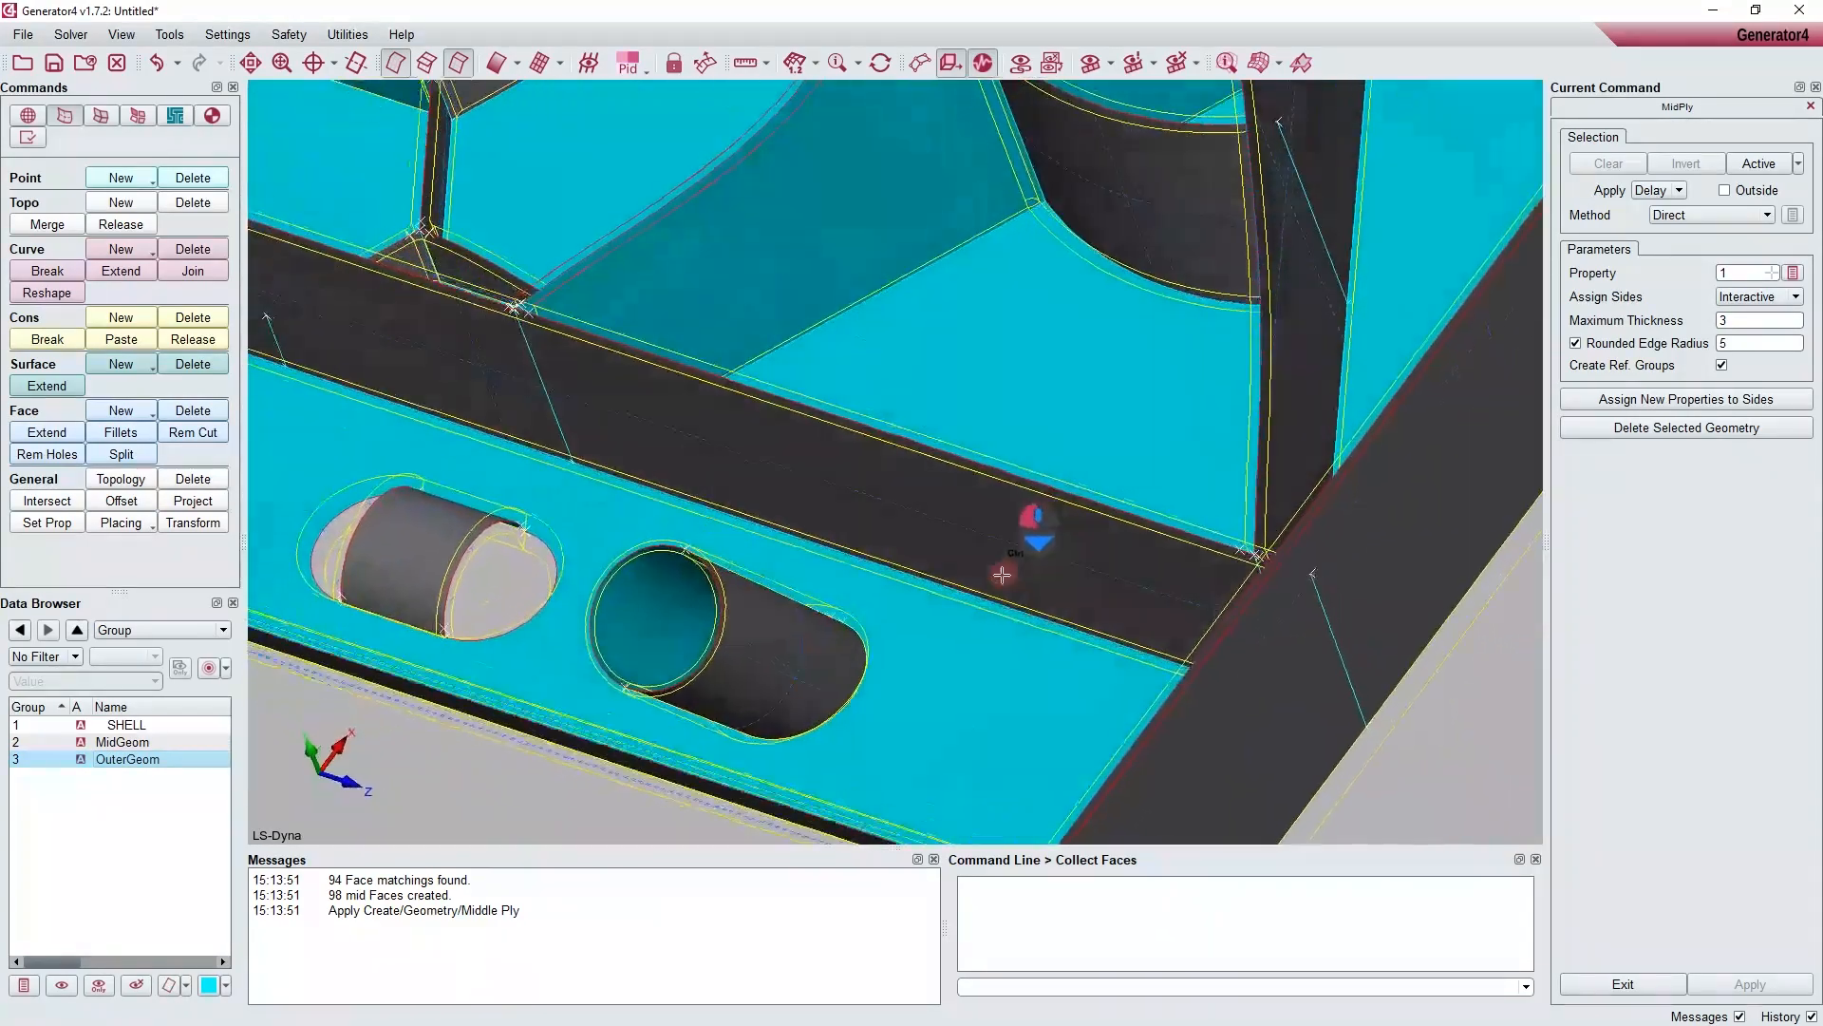
{"action": "left_click_drag", "start_coordinate": [1040, 581], "coordinate": [981, 516], "text": "ctrl"}
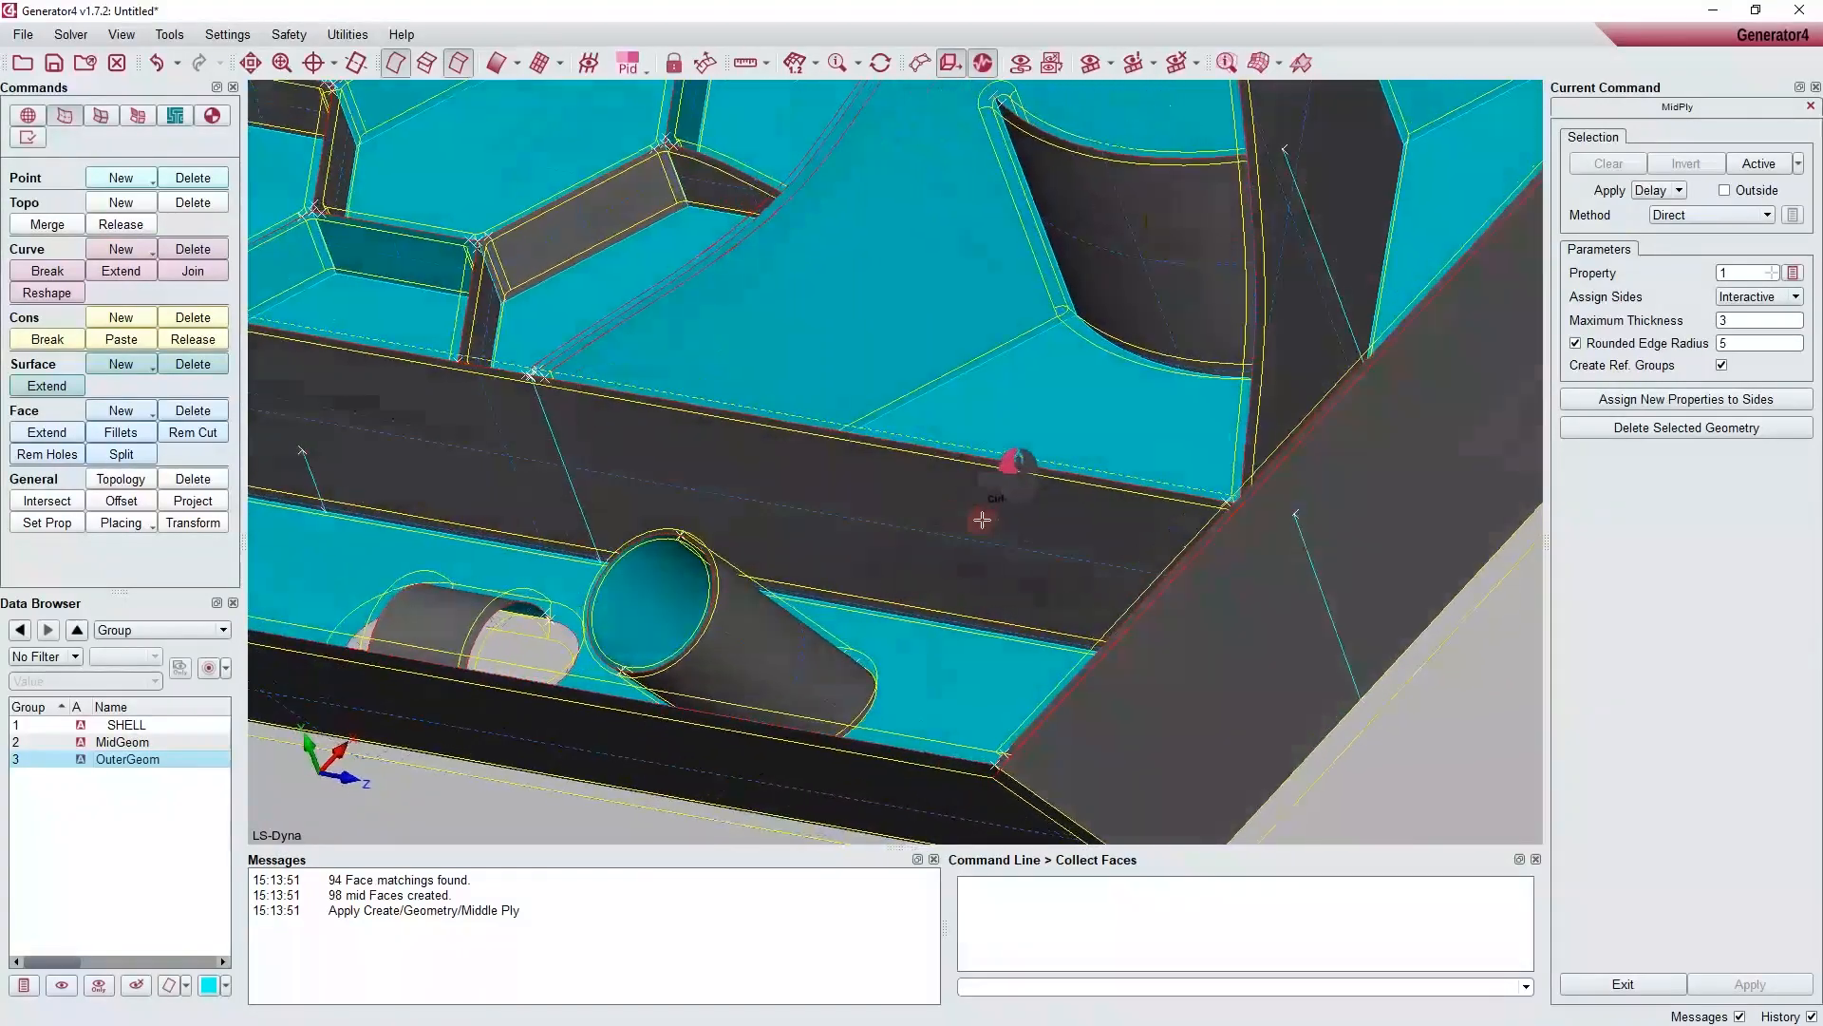
{"action": "scroll", "coordinate": [981, 516], "scroll_direction": "up", "scroll_amount": 2, "text": "ctrl"}
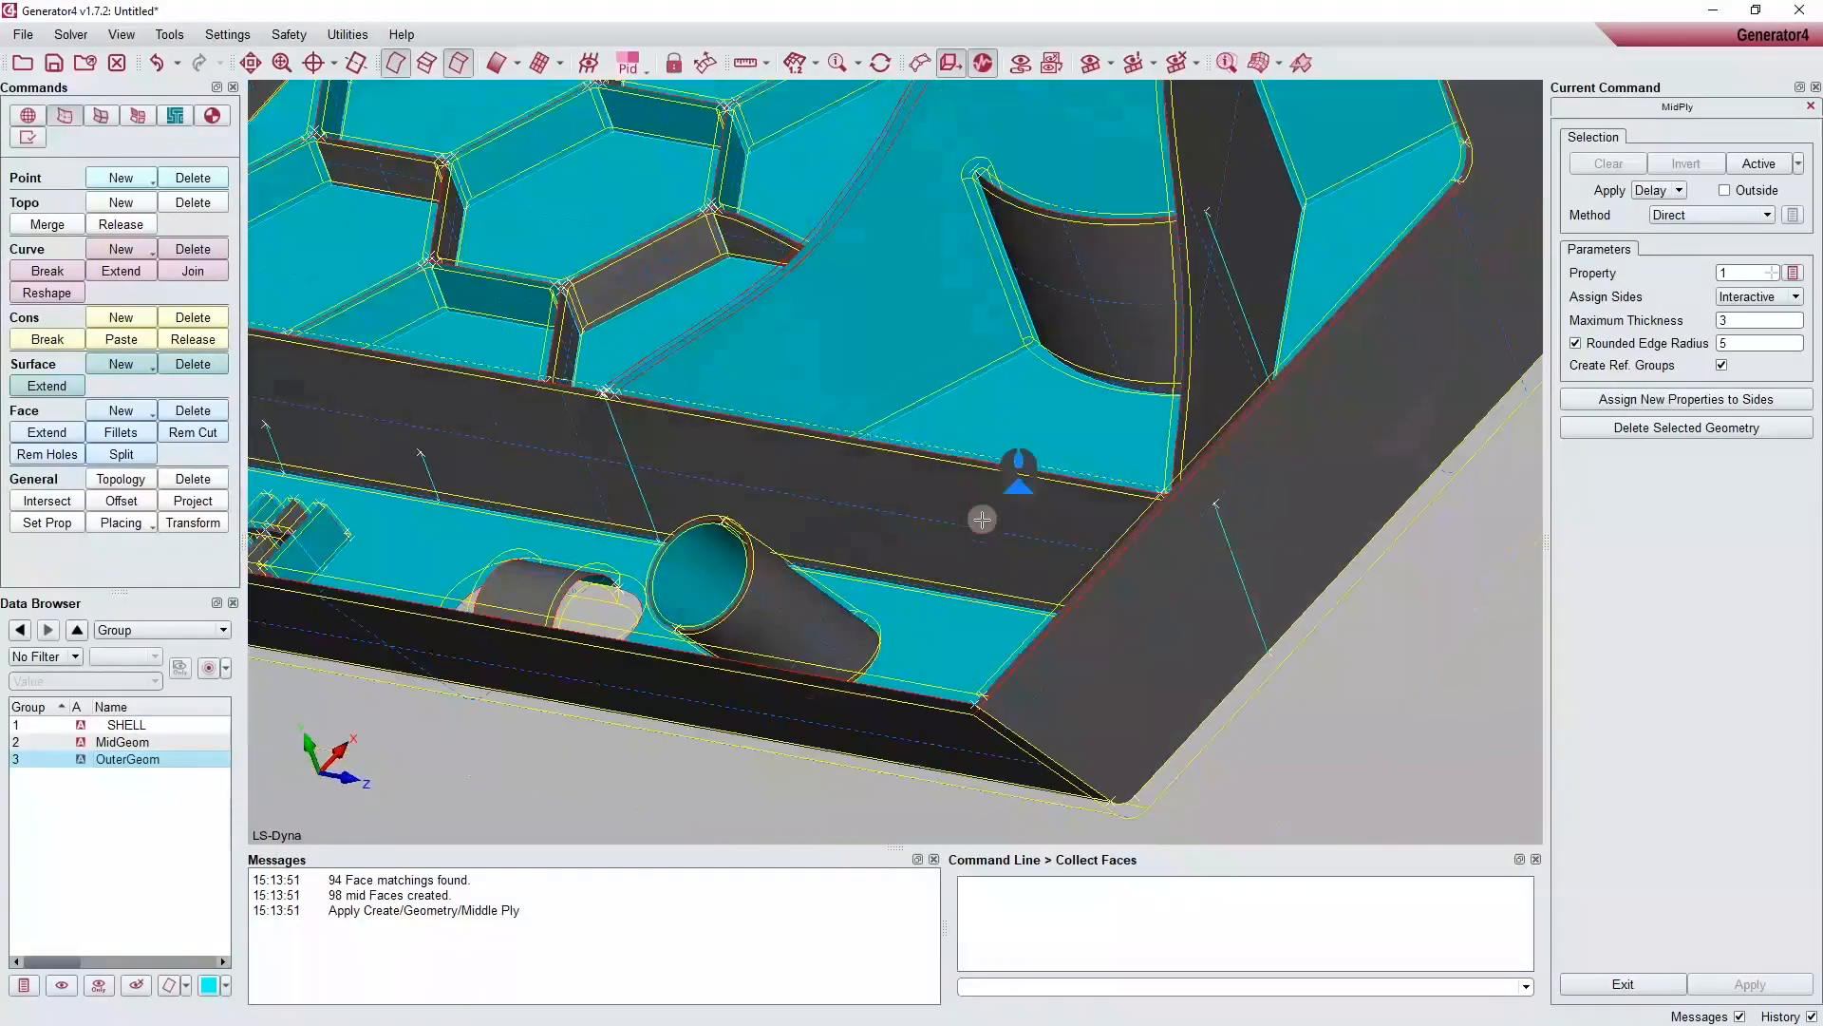
{"action": "left_click", "coordinate": [1599, 429]}
{"action": "left_click_drag", "start_coordinate": [1383, 488], "coordinate": [1247, 469], "text": "ctrl"}
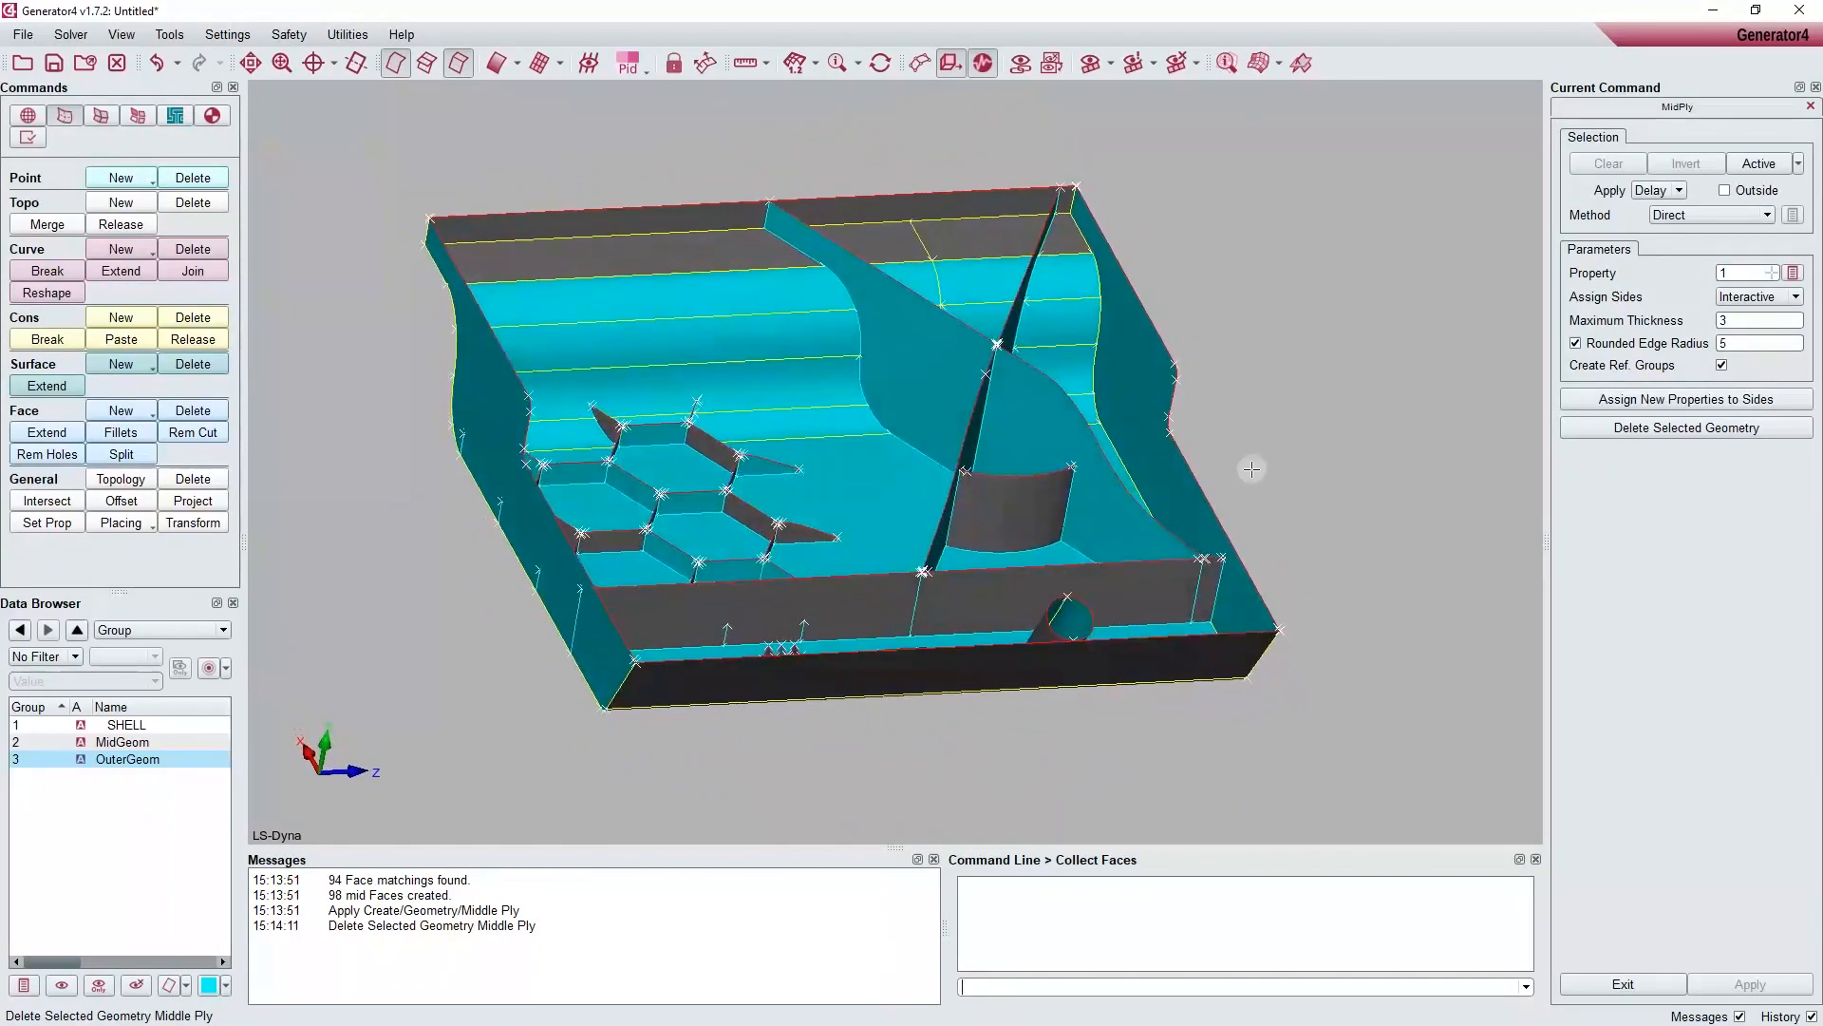